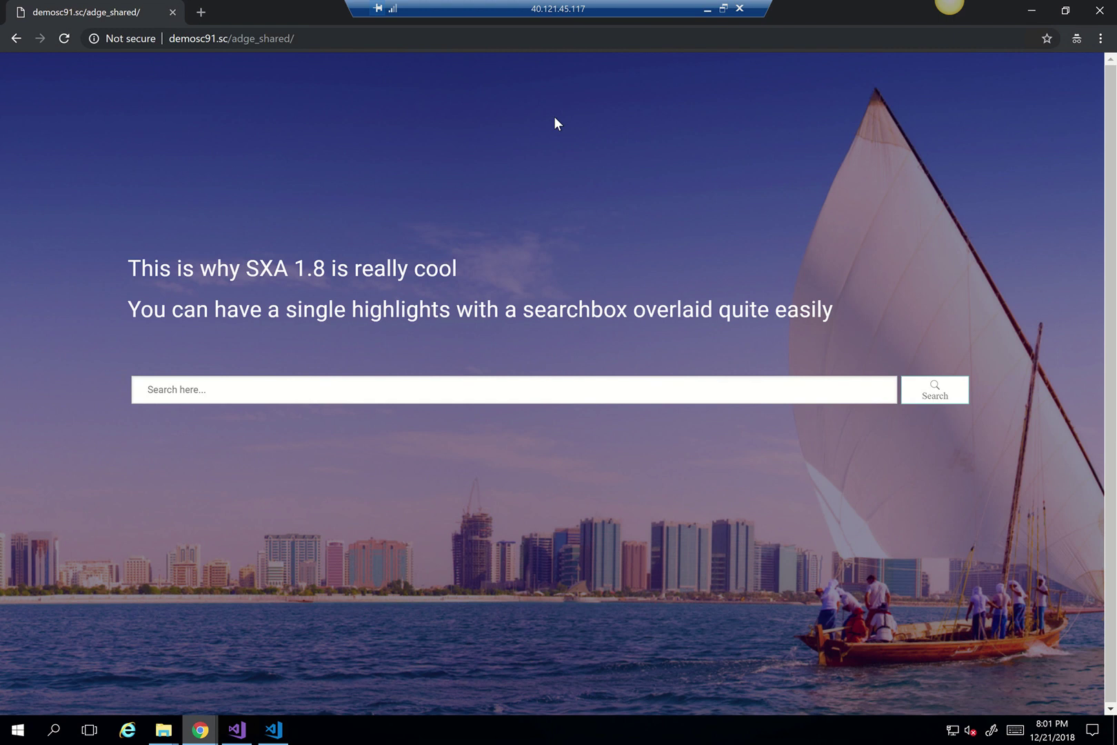
Switch to the Content Editor and collapse the ADGE_Shared, TAMM and Media Library branches.
{"action": "left_click", "coordinate": [200, 729]}
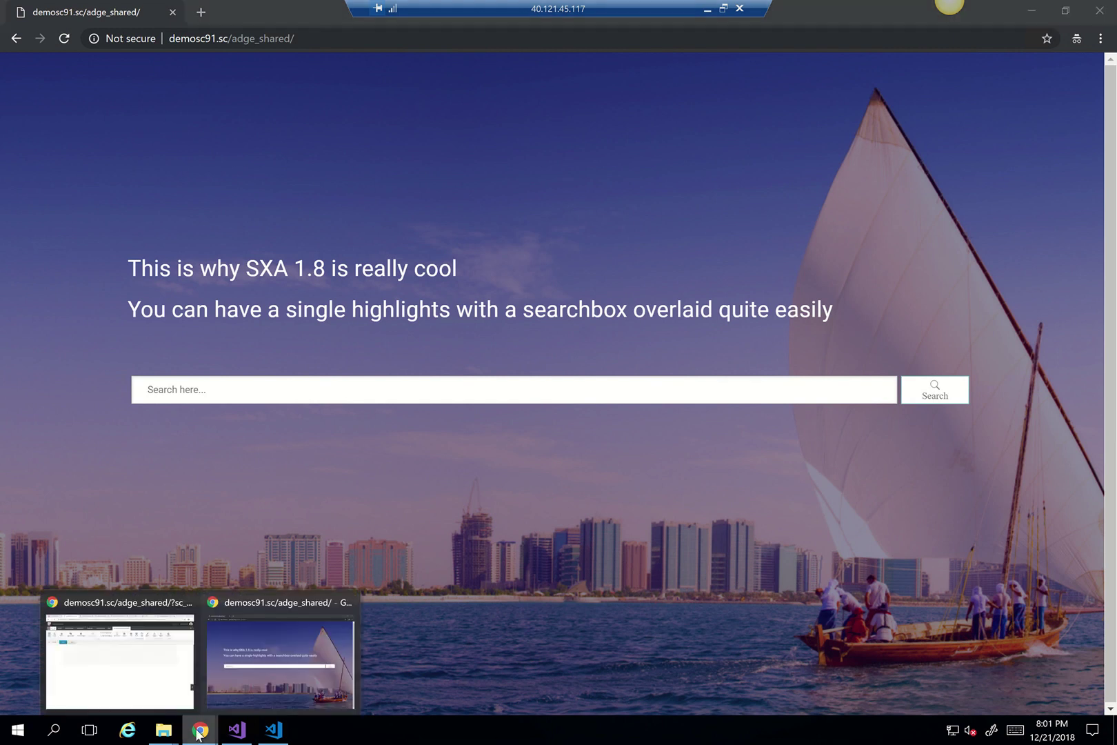
{"action": "left_click", "coordinate": [140, 684]}
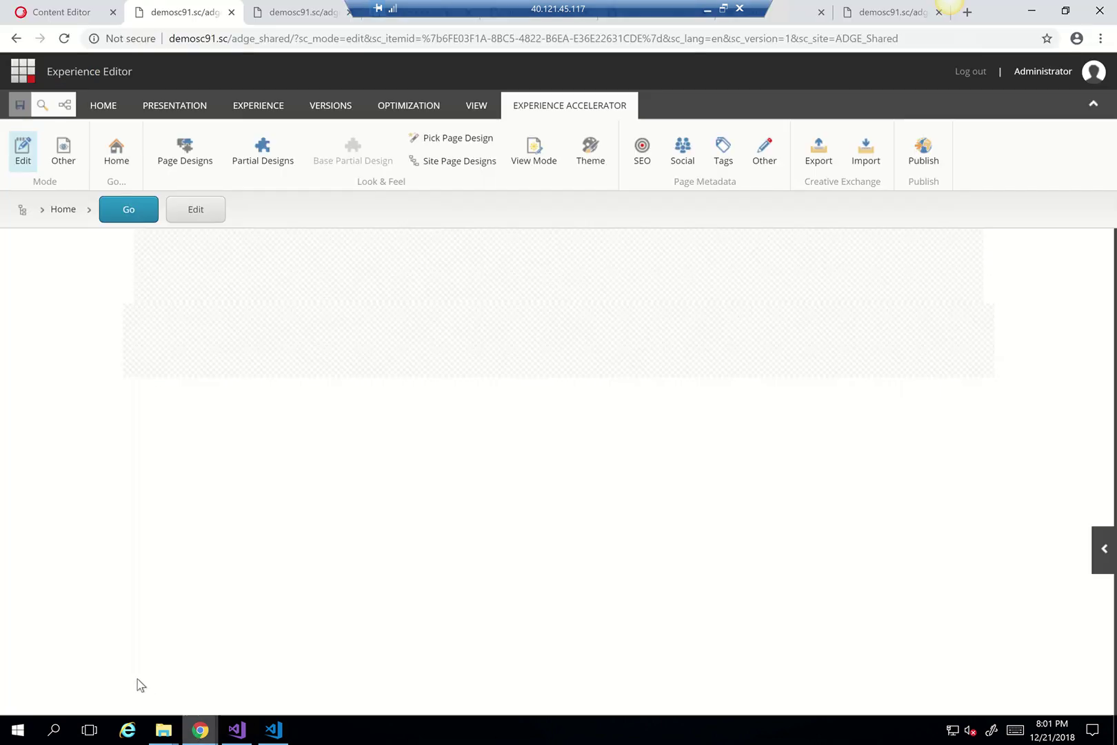
{"action": "left_click", "coordinate": [41, 10]}
{"action": "left_click_drag", "start_coordinate": [306, 370], "coordinate": [298, 286]}
{"action": "scroll", "coordinate": [298, 283], "scroll_direction": "up", "scroll_amount": 2}
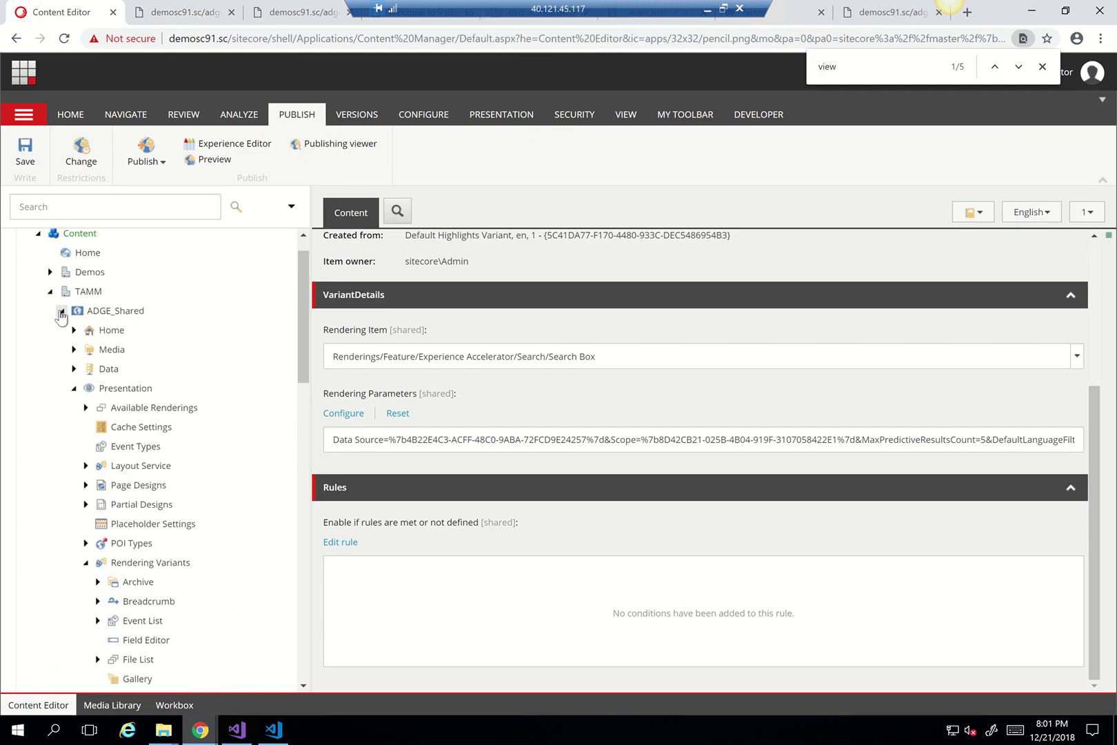
{"action": "left_click", "coordinate": [62, 311]}
{"action": "left_click", "coordinate": [49, 293]}
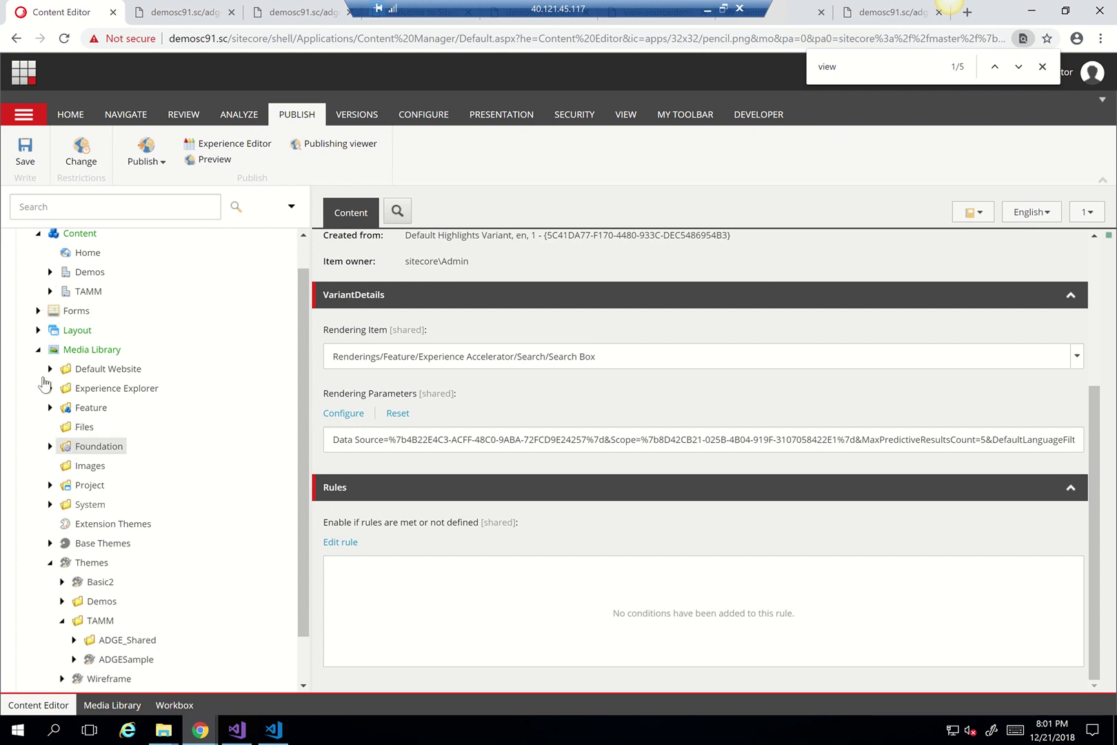
{"action": "left_click", "coordinate": [36, 351]}
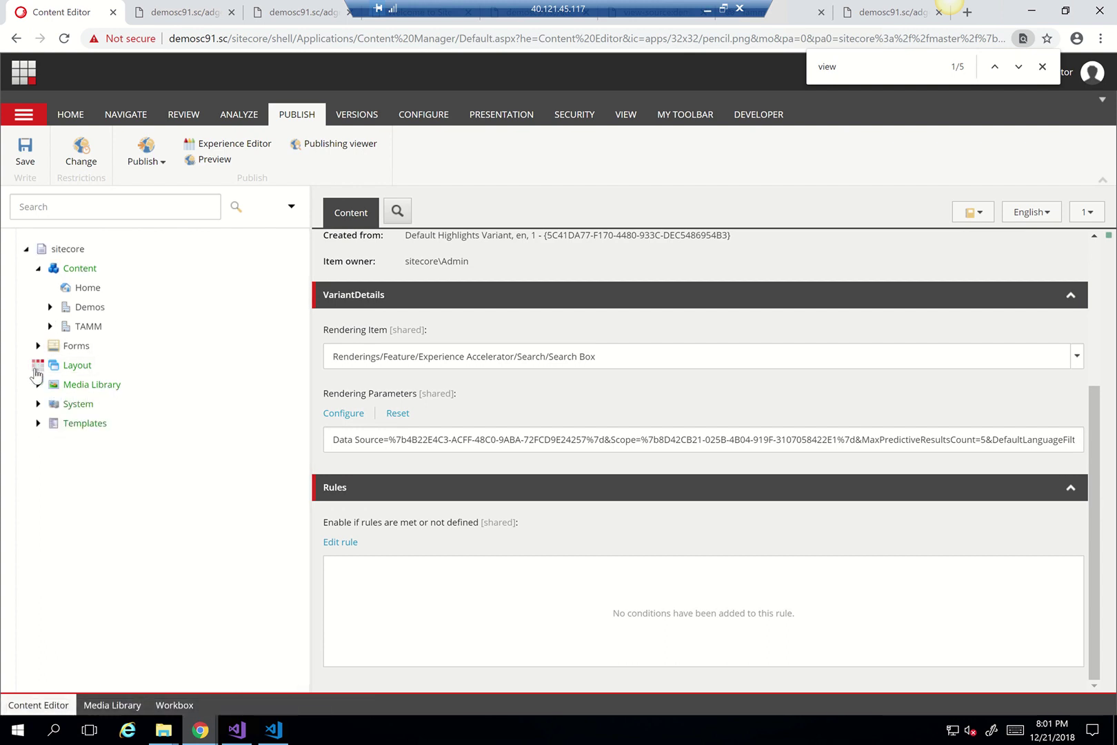
Expand Layout > Renderings > Feature > Experience Accelerator > Page Content in the content tree.
{"action": "left_click", "coordinate": [37, 365]}
{"action": "left_click", "coordinate": [50, 480]}
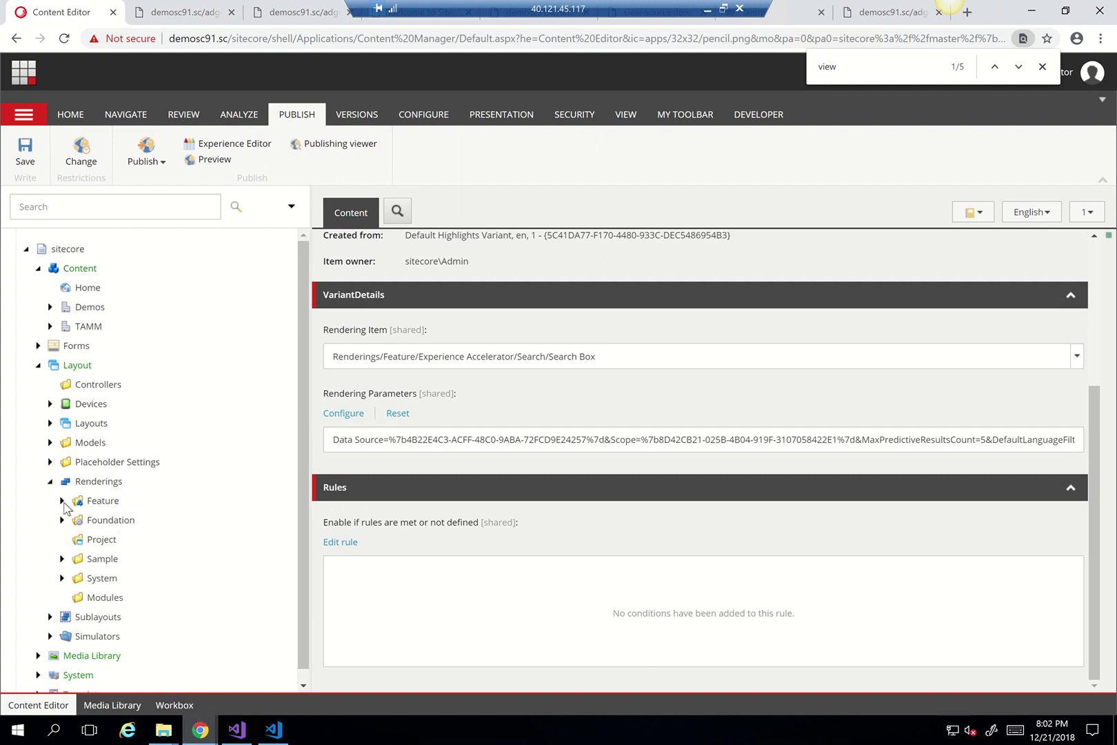
{"action": "left_click", "coordinate": [62, 501]}
{"action": "scroll", "coordinate": [117, 511], "scroll_direction": "down", "scroll_amount": 2}
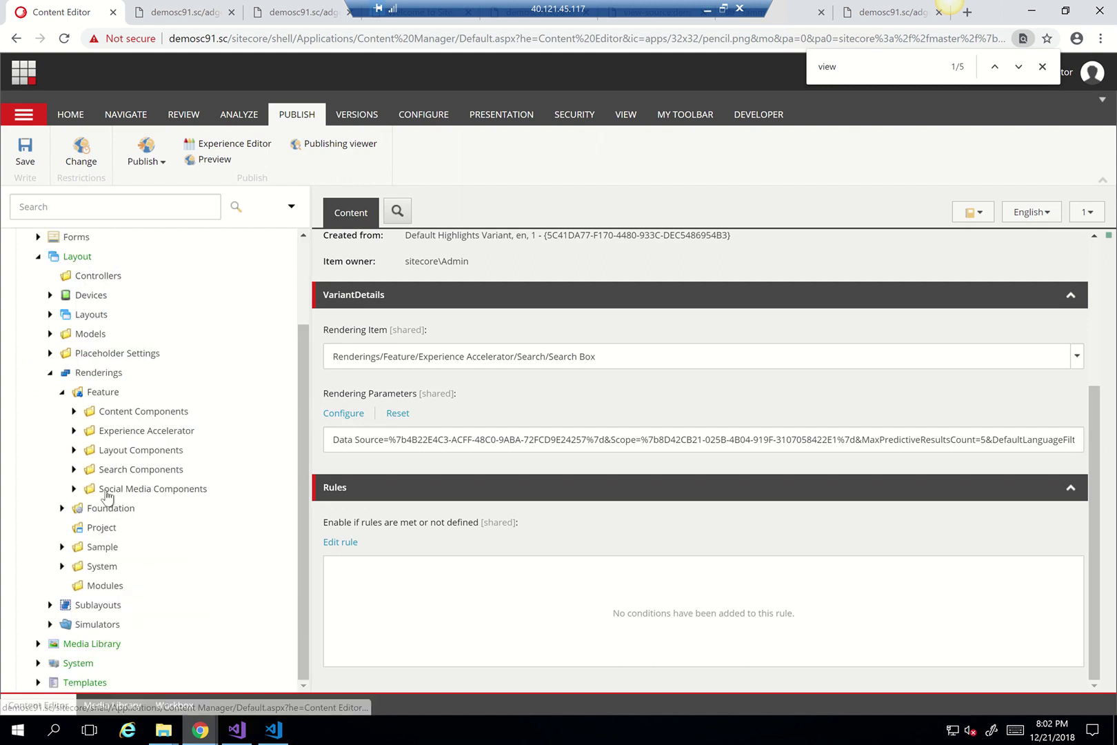
{"action": "left_click", "coordinate": [73, 430]}
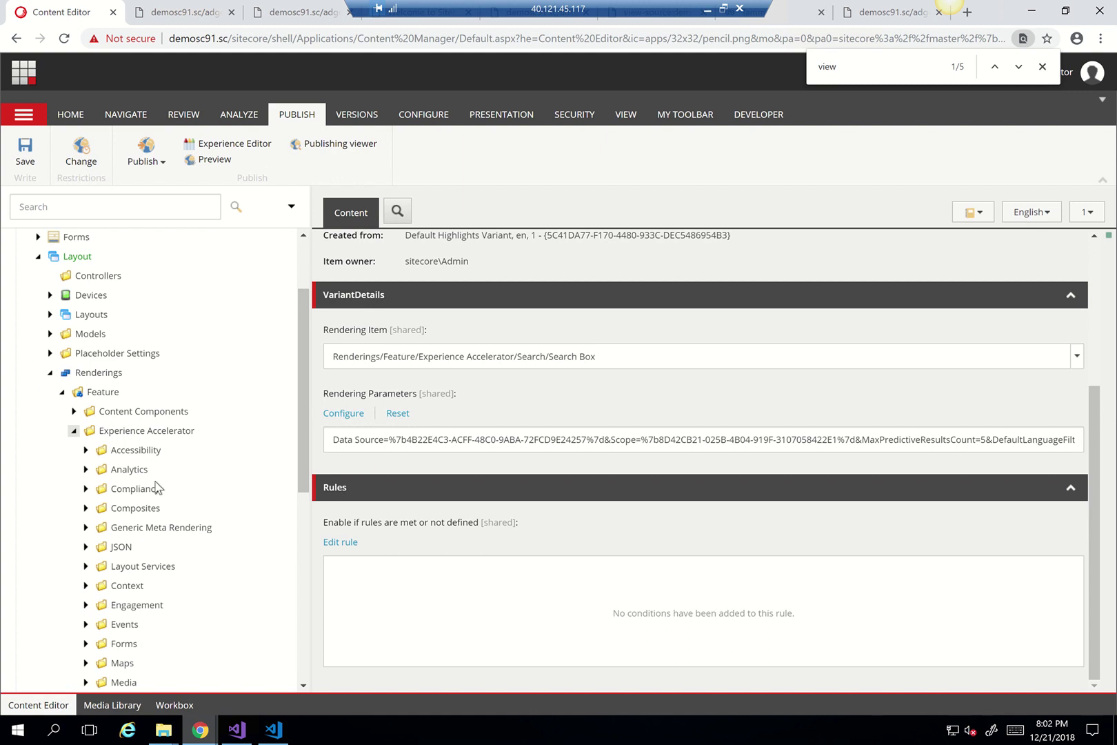
{"action": "scroll", "coordinate": [156, 488], "scroll_direction": "down", "scroll_amount": 3}
{"action": "scroll", "coordinate": [137, 504], "scroll_direction": "down", "scroll_amount": 1}
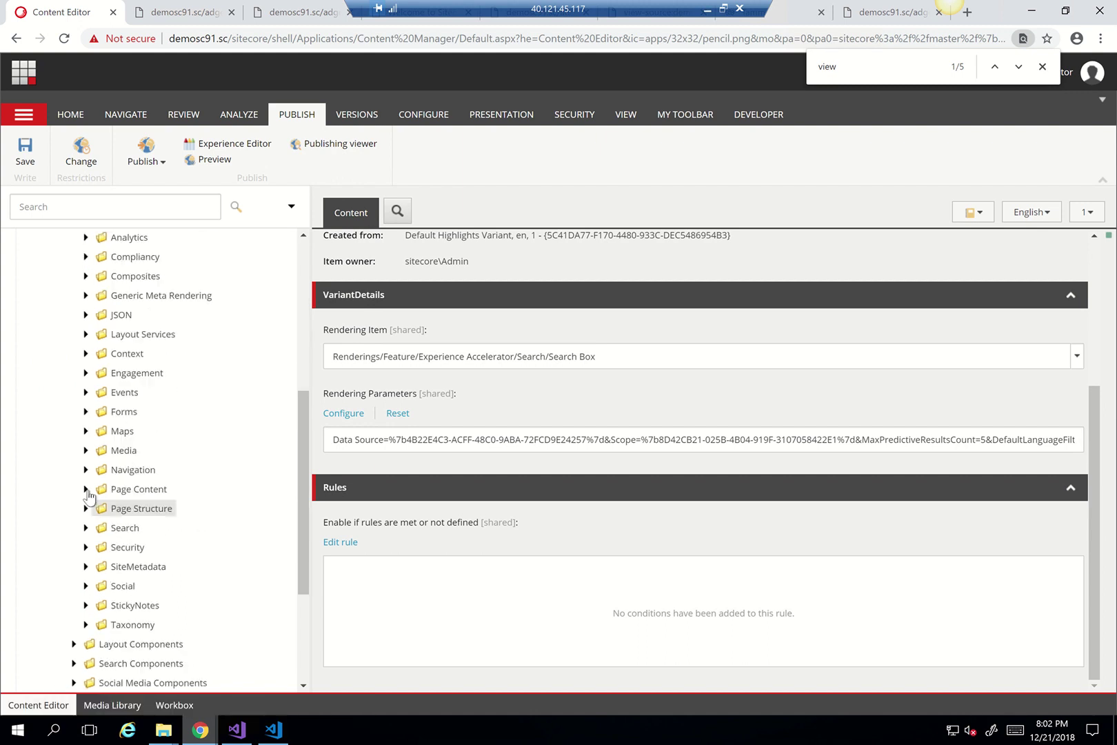
{"action": "left_click", "coordinate": [85, 489]}
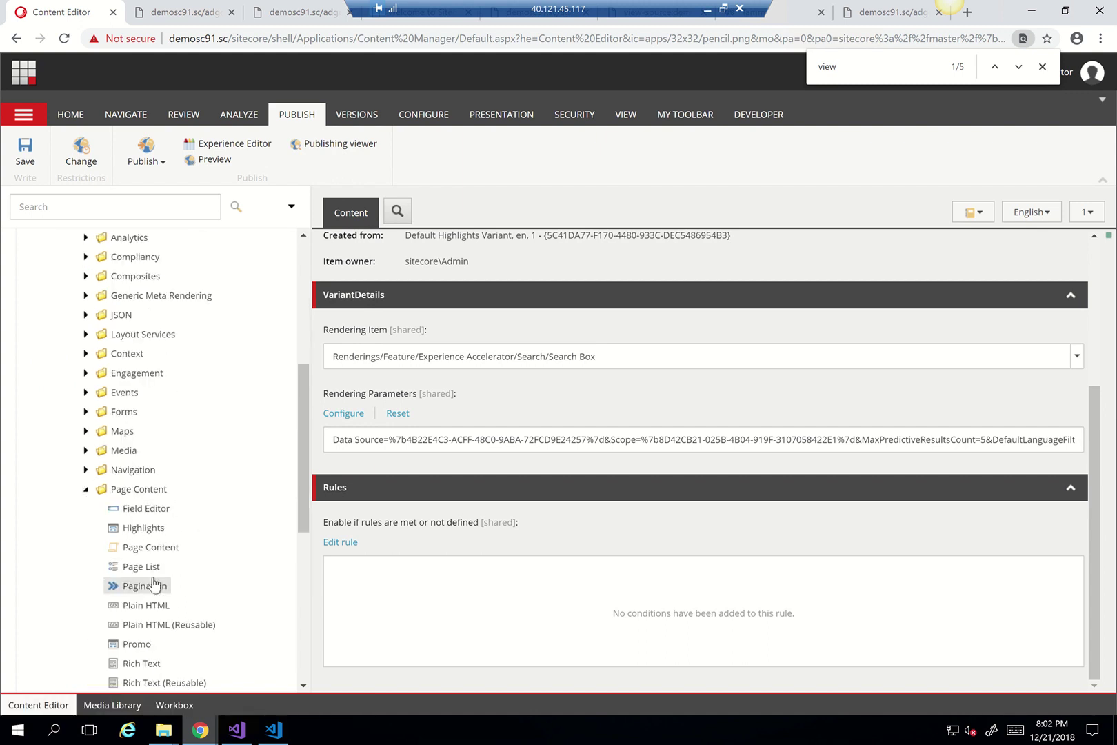
{"action": "scroll", "coordinate": [159, 600], "scroll_direction": "down", "scroll_amount": 2}
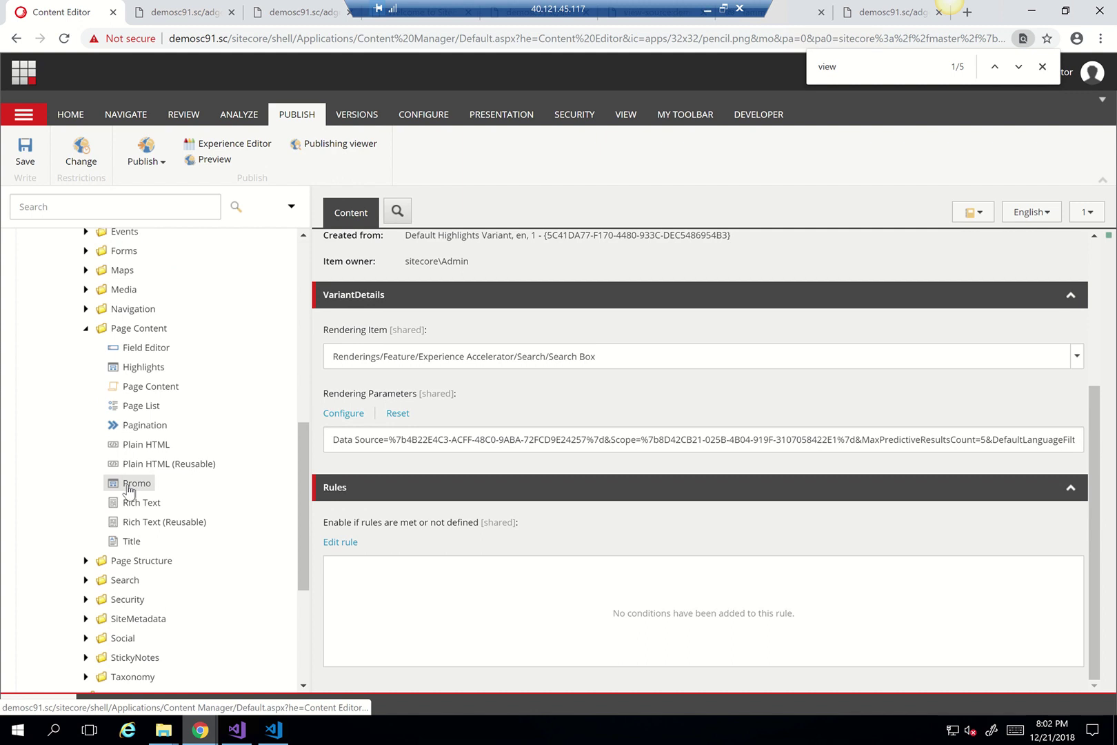
Clone the Promo rendering as 'Copy of Promo' using the Scripts > Clone Rendering script.
{"action": "right_click", "coordinate": [128, 488]}
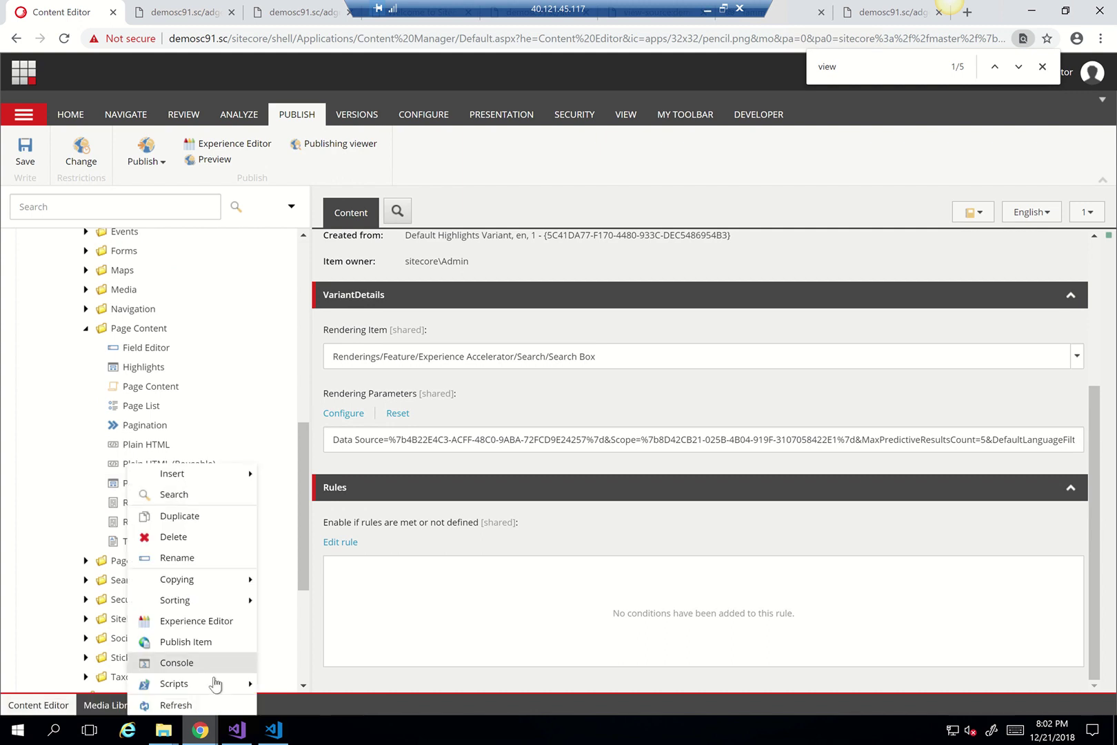
{"action": "mouse_move", "coordinate": [214, 683]}
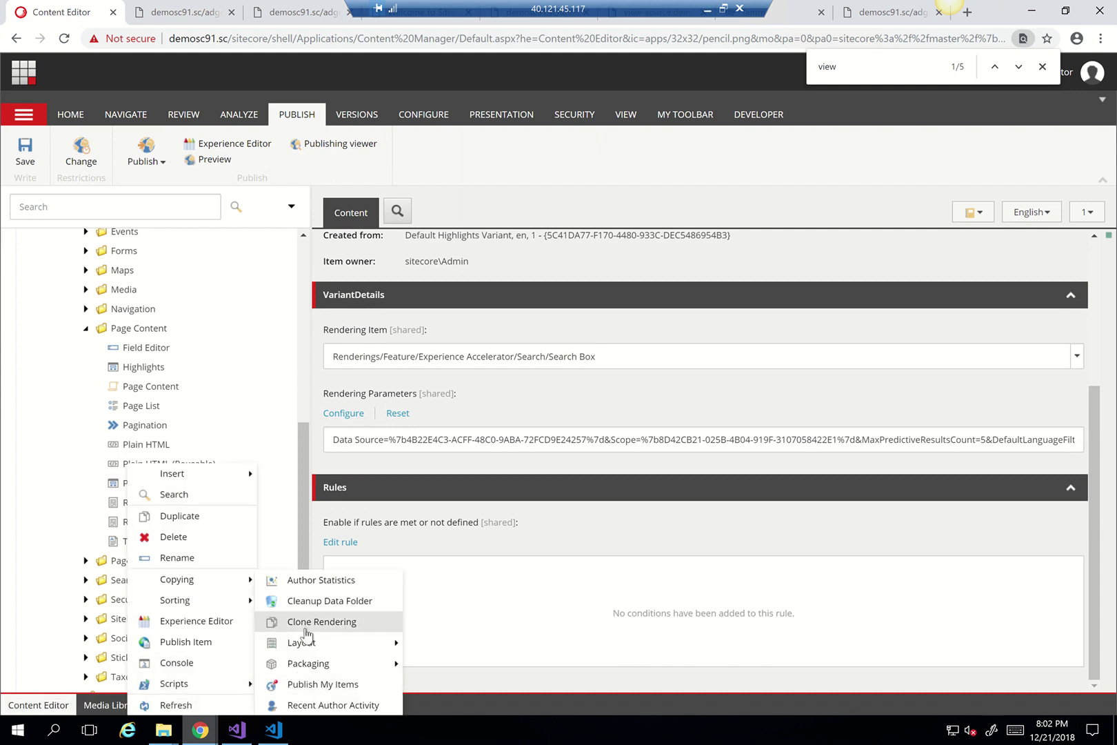
{"action": "left_click", "coordinate": [306, 623]}
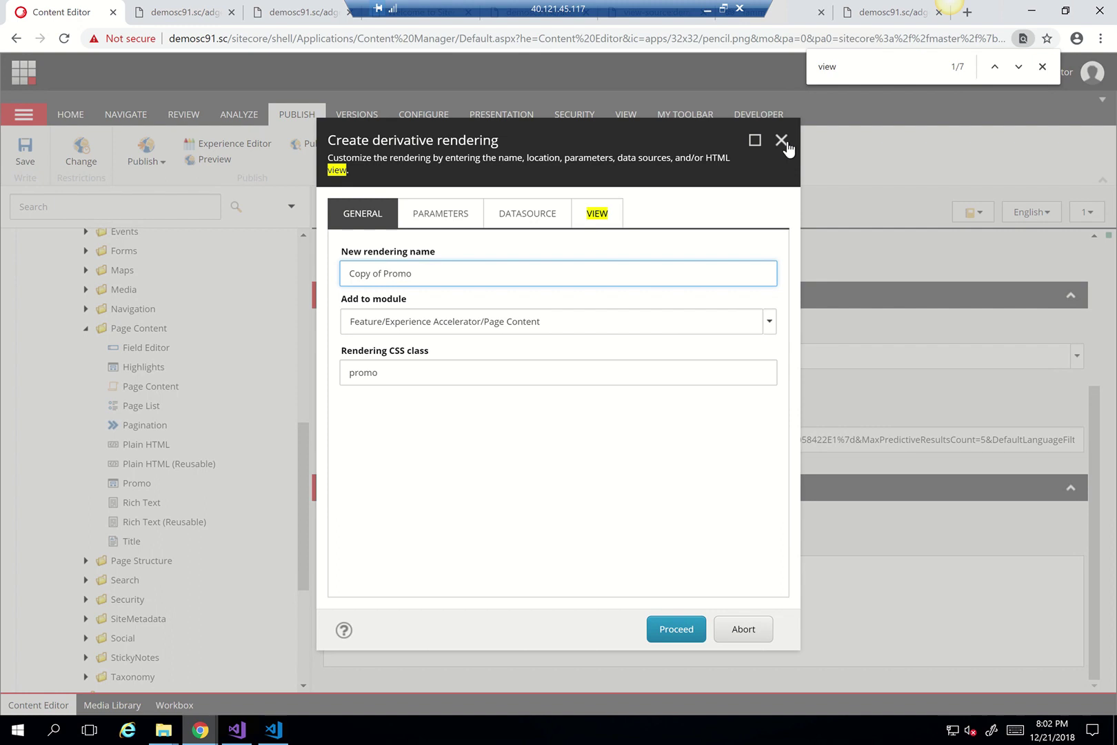
{"action": "left_click", "coordinate": [782, 141]}
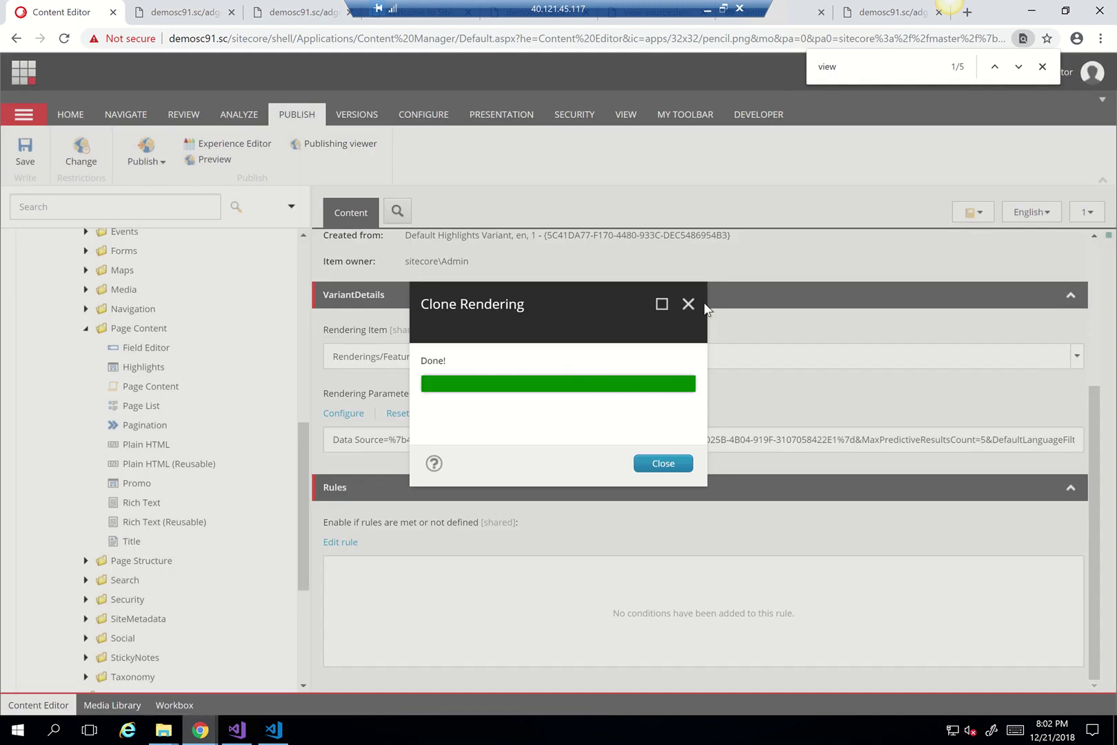
{"action": "left_click", "coordinate": [662, 463]}
Expand Templates > Feature > Content Components > Highlights and open the Highlights template's field builder.
{"action": "scroll", "coordinate": [141, 490], "scroll_direction": "down", "scroll_amount": 4}
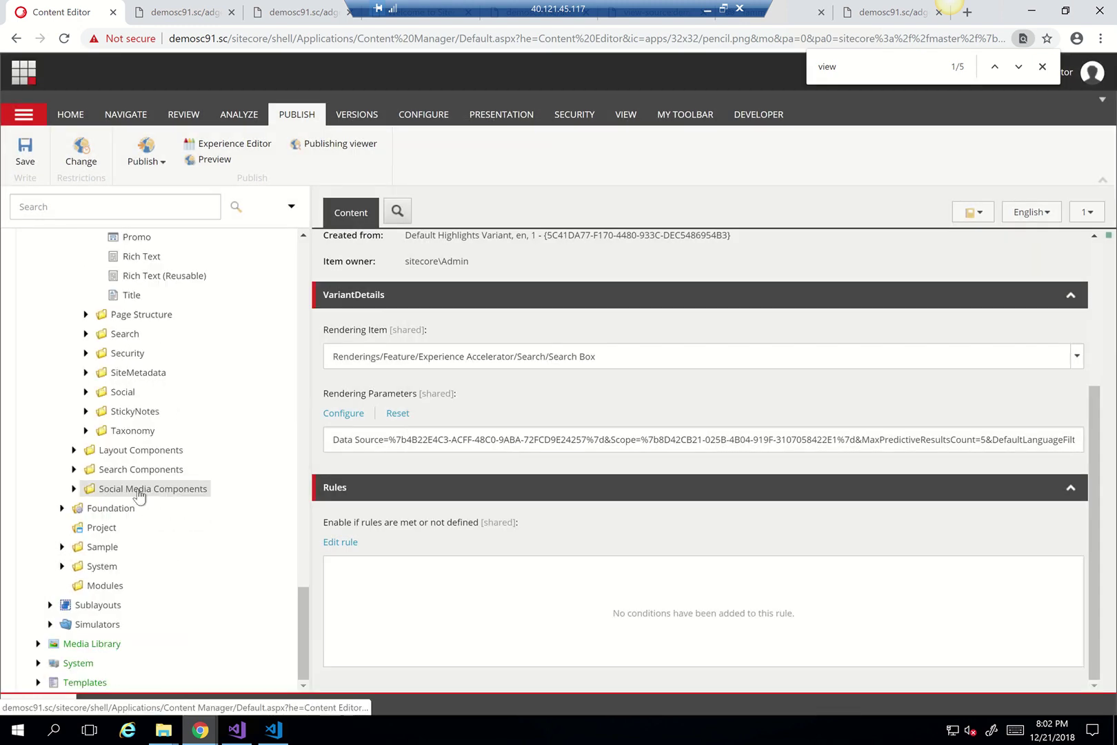
{"action": "left_click", "coordinate": [38, 682]}
{"action": "scroll", "coordinate": [169, 603], "scroll_direction": "down", "scroll_amount": 3}
{"action": "scroll", "coordinate": [169, 603], "scroll_direction": "down", "scroll_amount": 1}
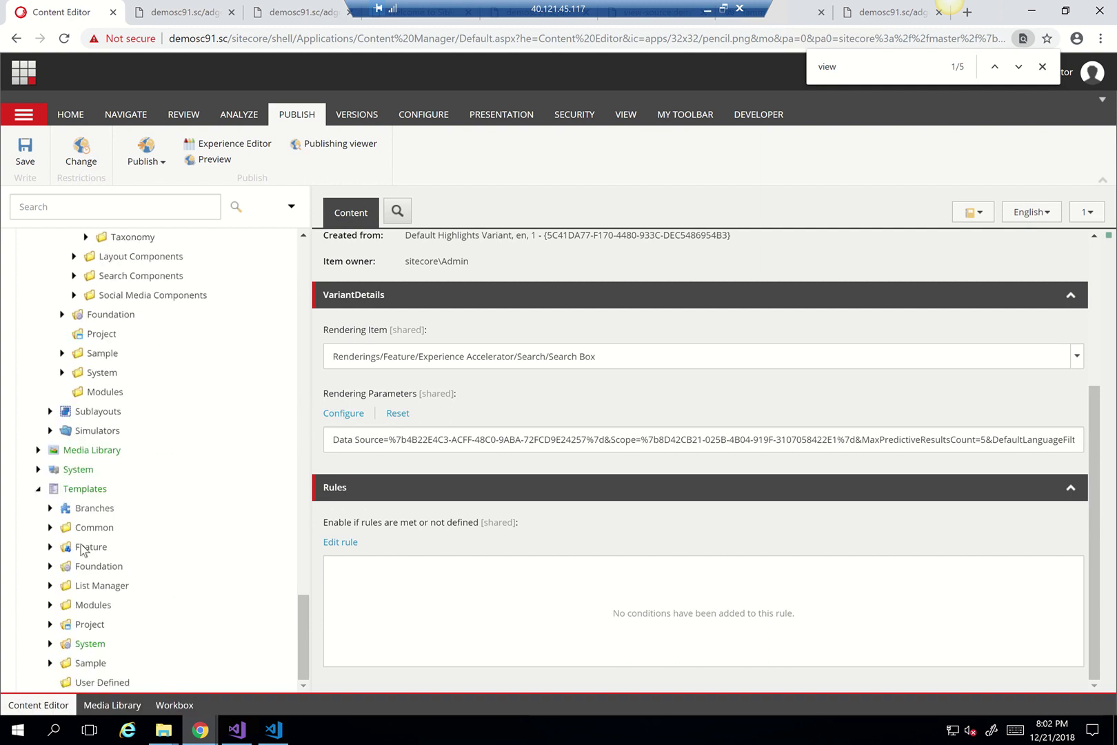
{"action": "left_click", "coordinate": [50, 547]}
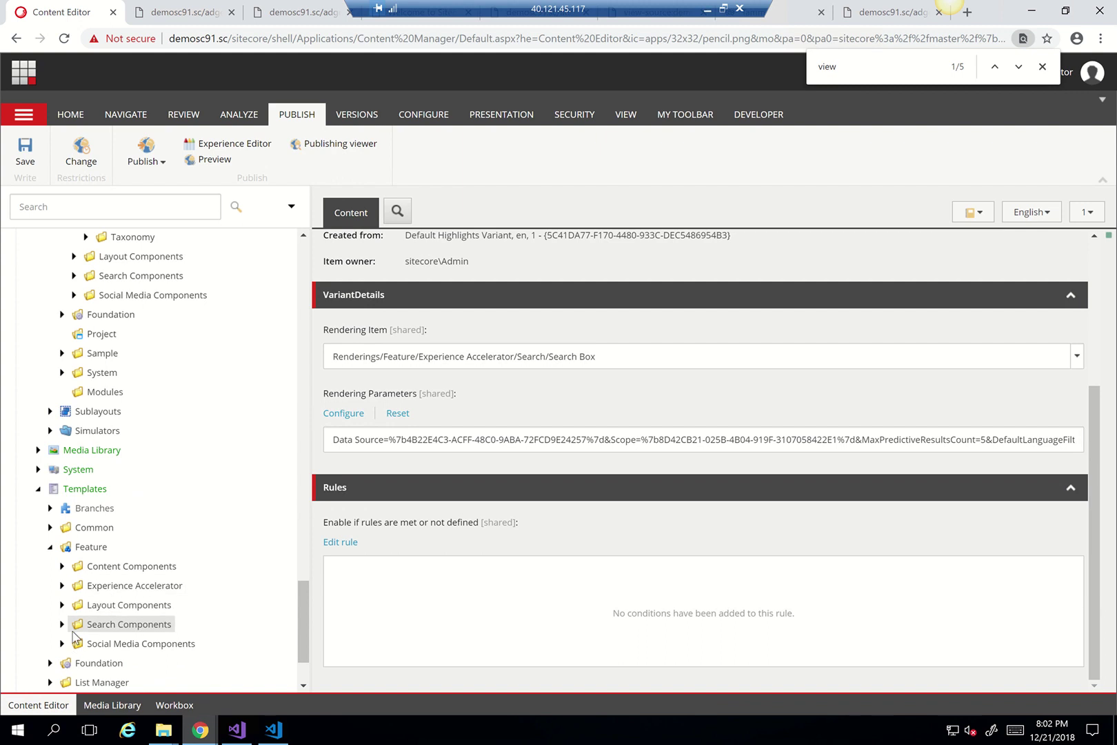
{"action": "left_click", "coordinate": [62, 566]}
{"action": "left_click", "coordinate": [73, 605]}
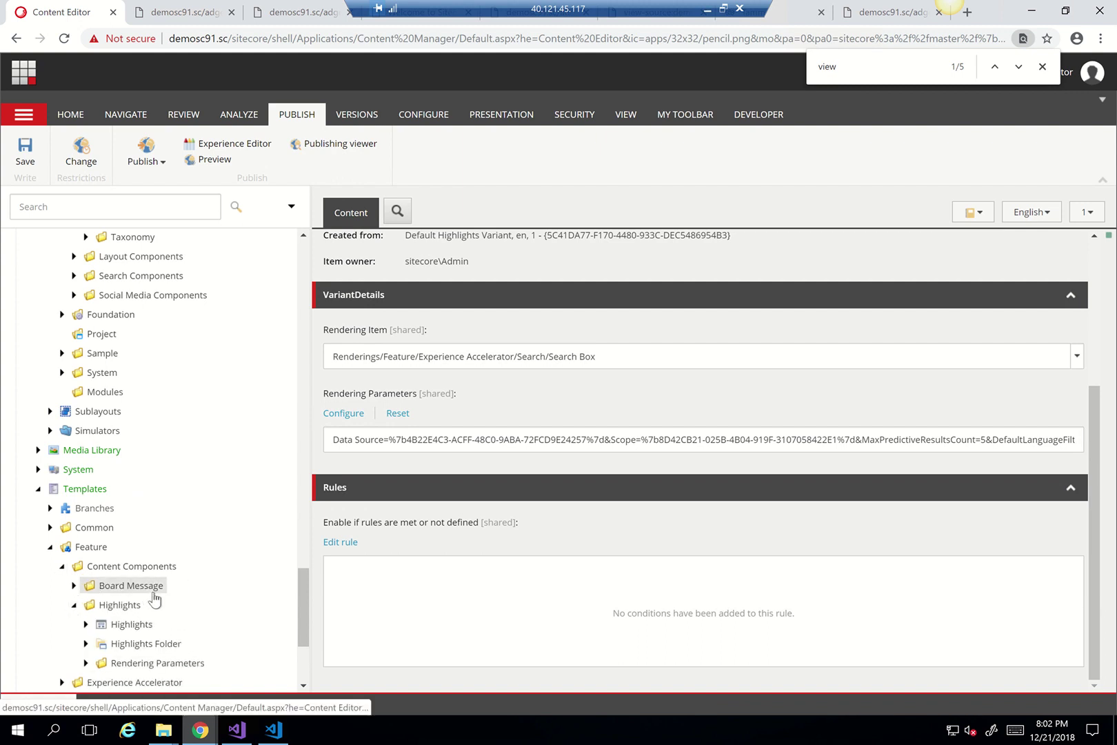
{"action": "left_click", "coordinate": [86, 624]}
{"action": "left_click", "coordinate": [132, 624]}
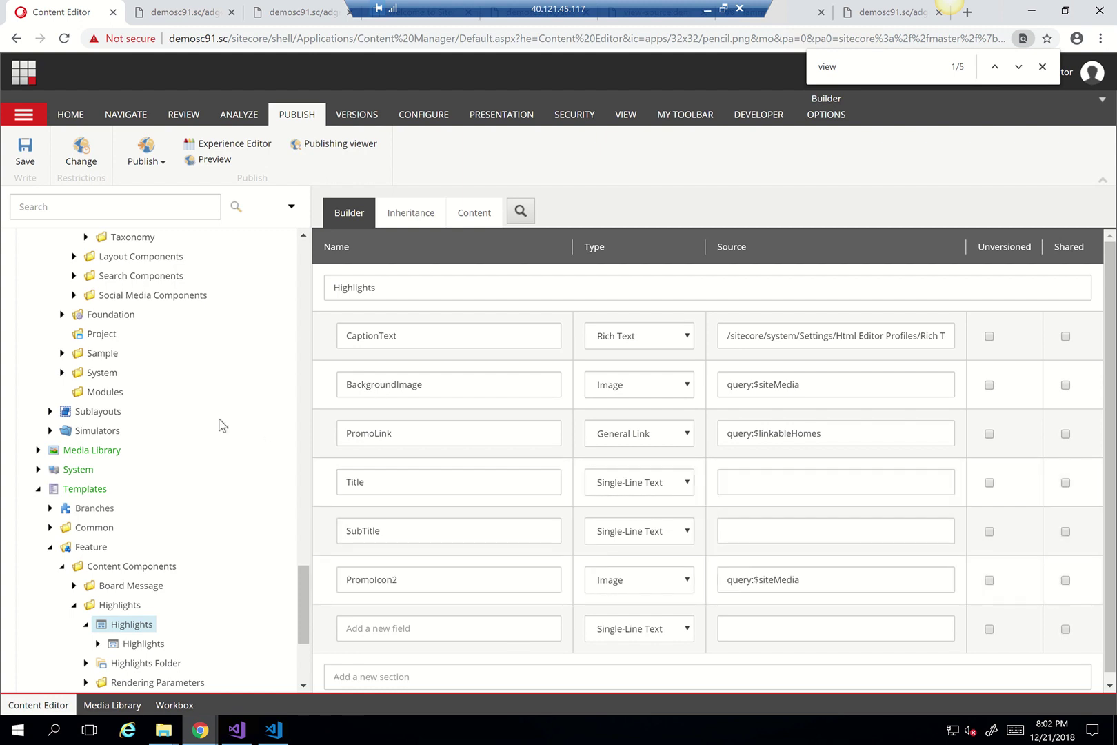
Collapse the Renderings, Layout and Templates > Feature folders in the content tree.
{"action": "scroll", "coordinate": [222, 424], "scroll_direction": "up", "scroll_amount": 15}
{"action": "scroll", "coordinate": [222, 424], "scroll_direction": "down", "scroll_amount": 5}
{"action": "scroll", "coordinate": [222, 424], "scroll_direction": "down", "scroll_amount": 3}
{"action": "scroll", "coordinate": [222, 424], "scroll_direction": "up", "scroll_amount": 12}
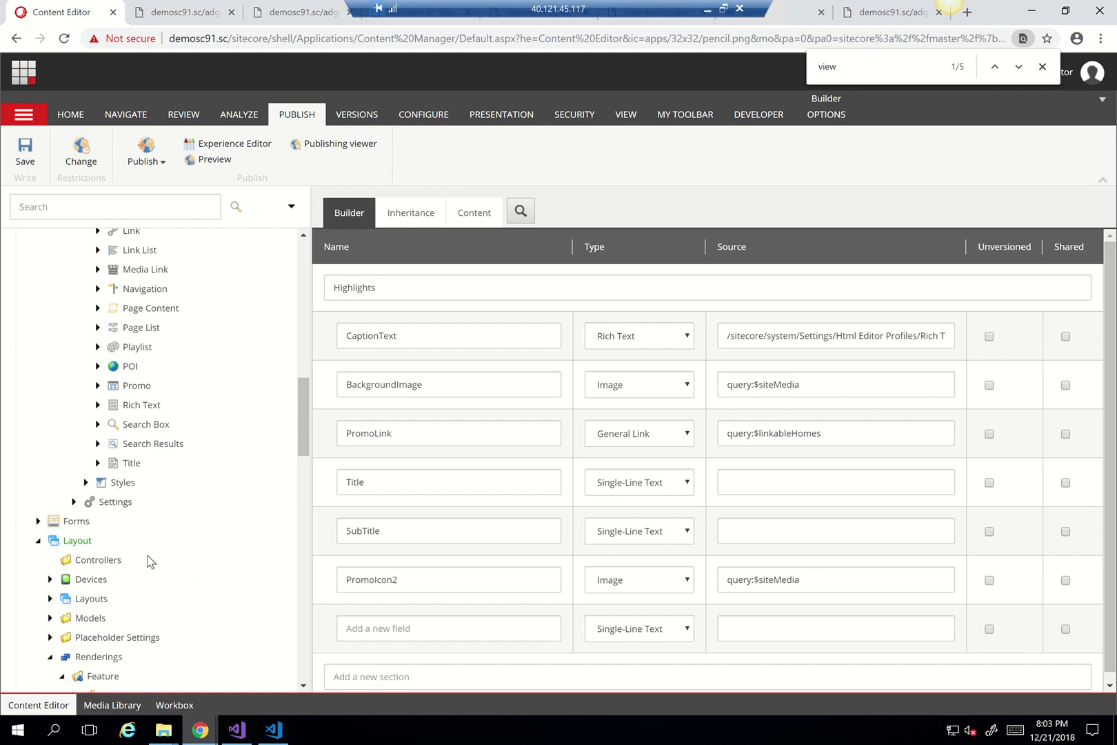
{"action": "scroll", "coordinate": [76, 524], "scroll_direction": "down", "scroll_amount": 5}
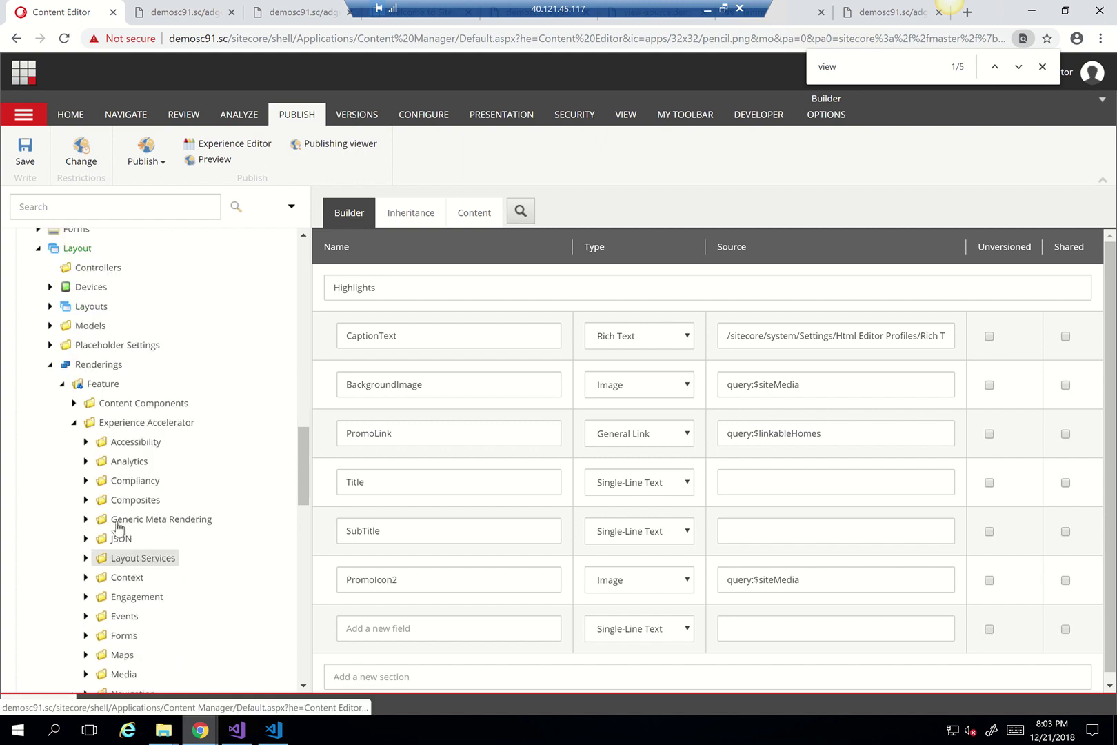
{"action": "left_click", "coordinate": [50, 364]}
{"action": "left_click", "coordinate": [38, 247]}
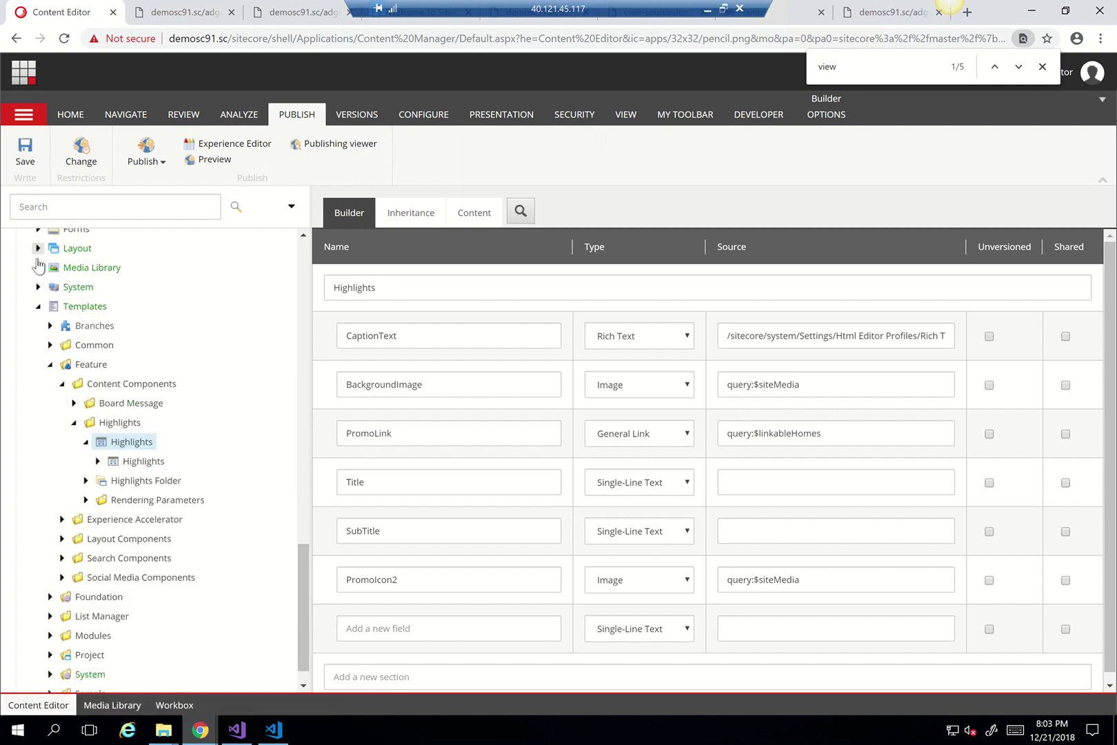
{"action": "left_click", "coordinate": [49, 364]}
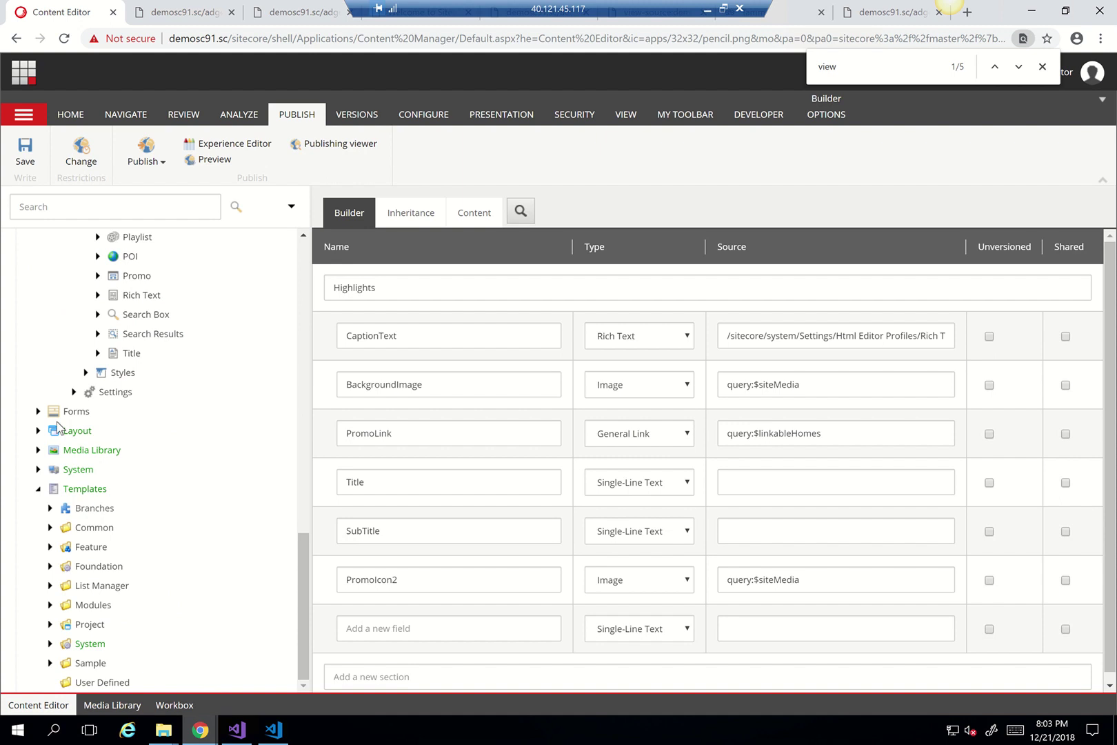
Expand Branches > Feature > Content Components > Default Highlights Variant > $name and select Default.
{"action": "left_click", "coordinate": [50, 509]}
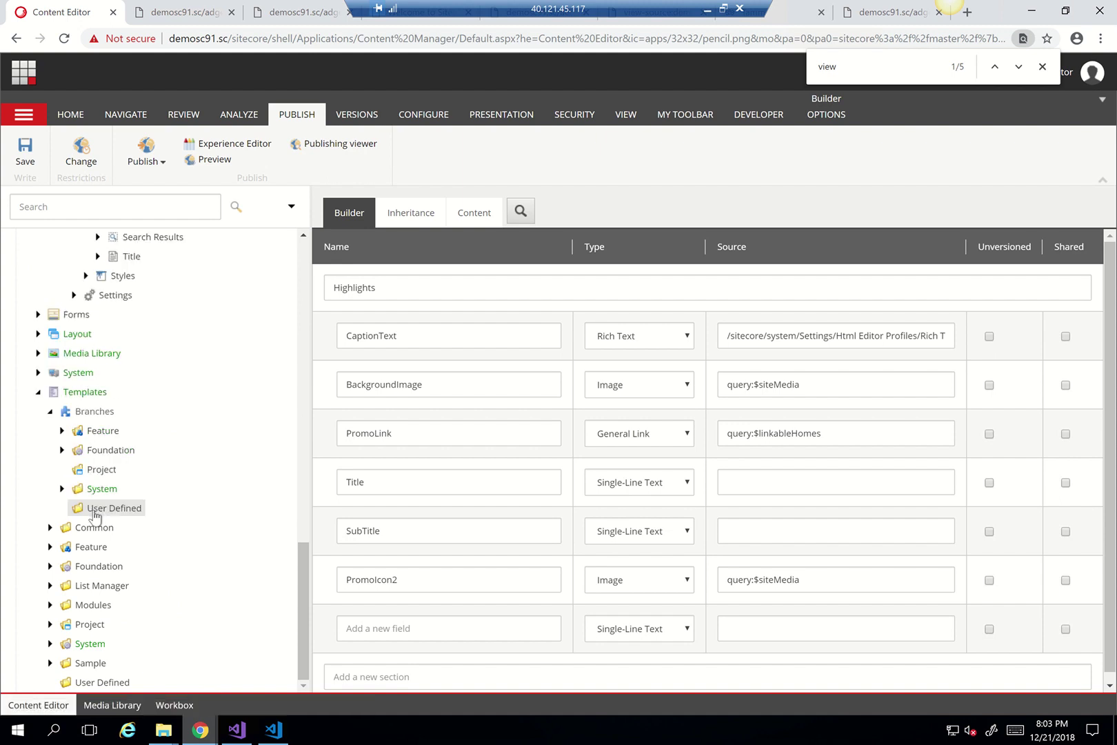
{"action": "left_click", "coordinate": [62, 431]}
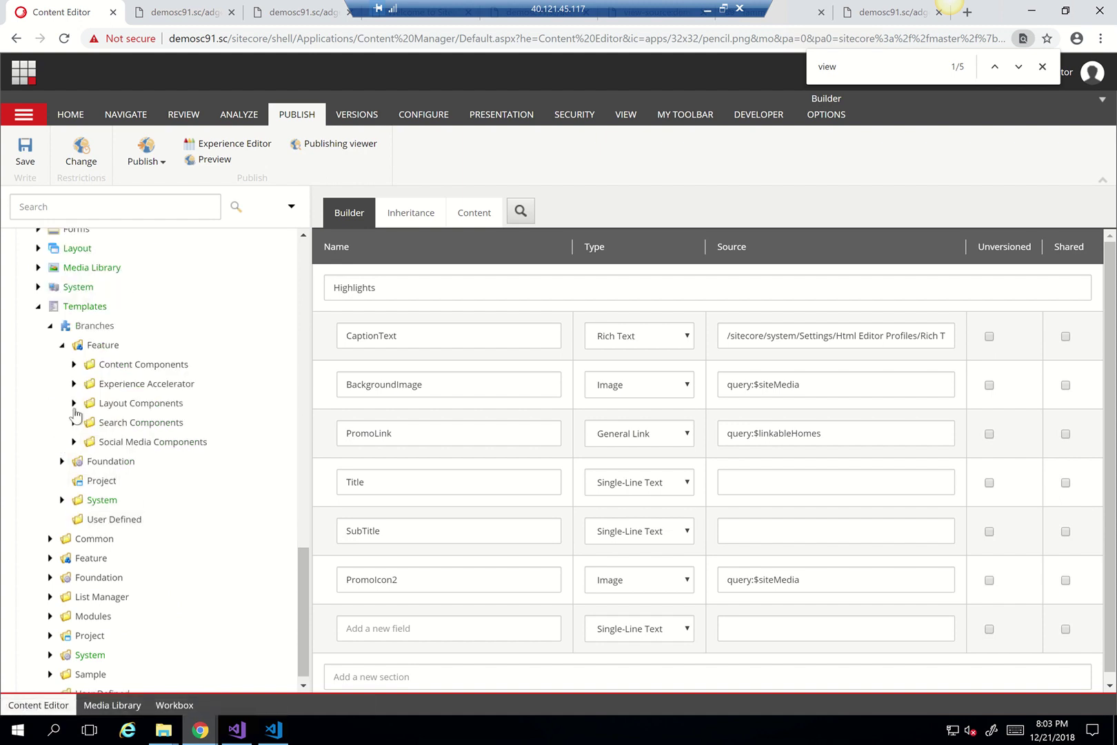
{"action": "left_click", "coordinate": [74, 364]}
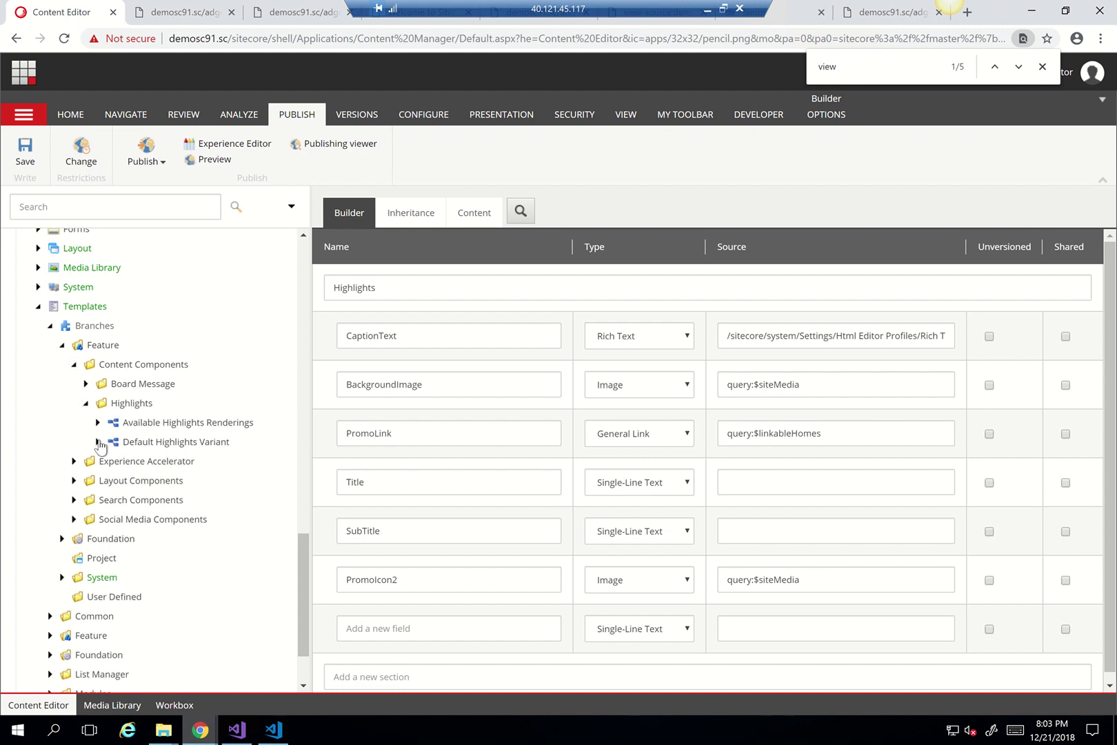
{"action": "left_click", "coordinate": [98, 441]}
{"action": "left_click", "coordinate": [108, 460]}
{"action": "left_click", "coordinate": [121, 481]}
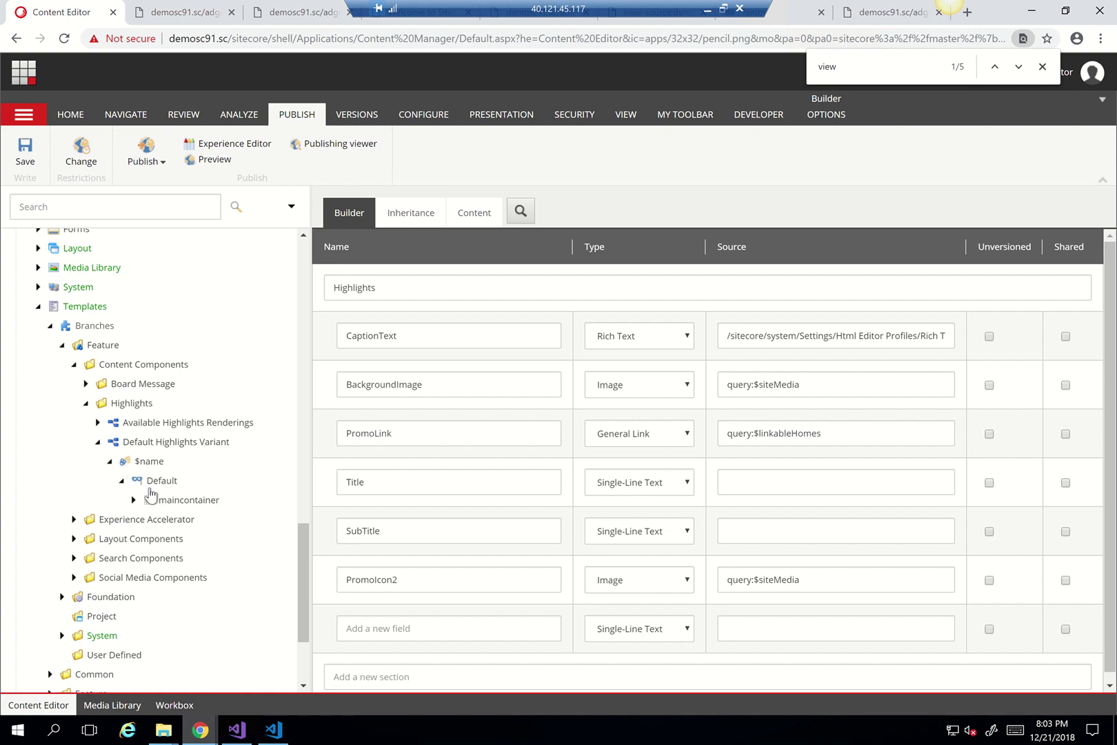
{"action": "left_click", "coordinate": [153, 482]}
In the Highlights Default variant, select maincontainer, then expand and select video-wrapper.
{"action": "left_click_drag", "start_coordinate": [300, 538], "coordinate": [300, 517]}
{"action": "scroll", "coordinate": [275, 351], "scroll_direction": "up", "scroll_amount": 10}
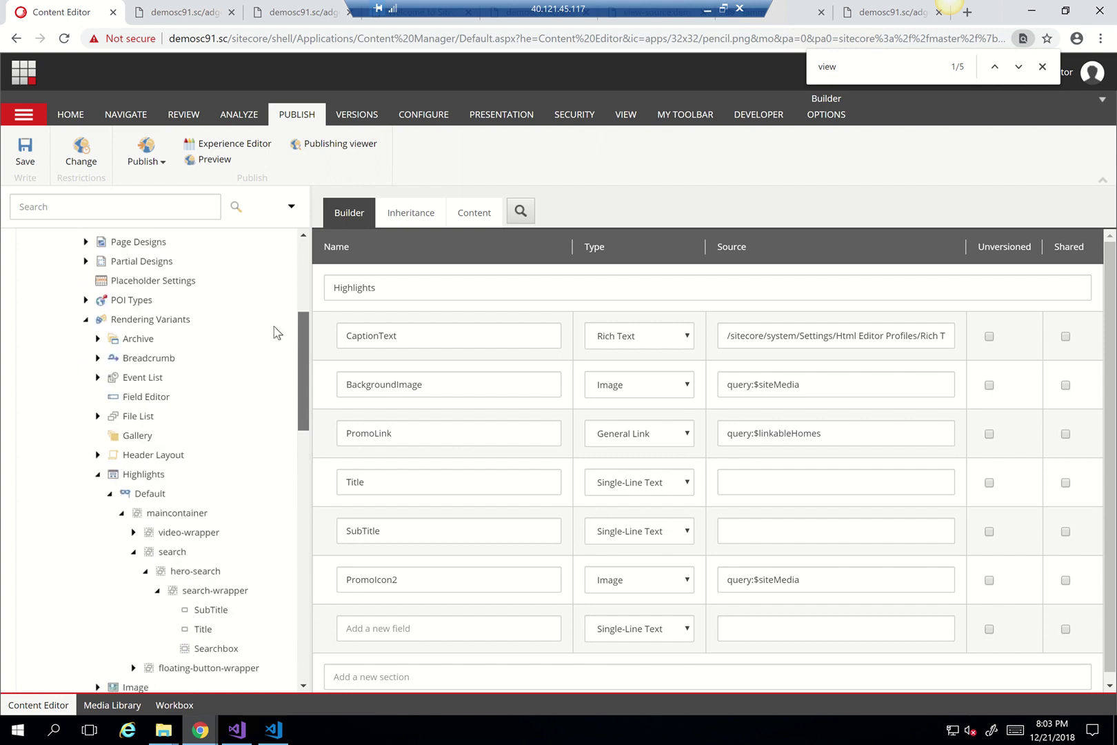
{"action": "scroll", "coordinate": [274, 309], "scroll_direction": "up", "scroll_amount": 6}
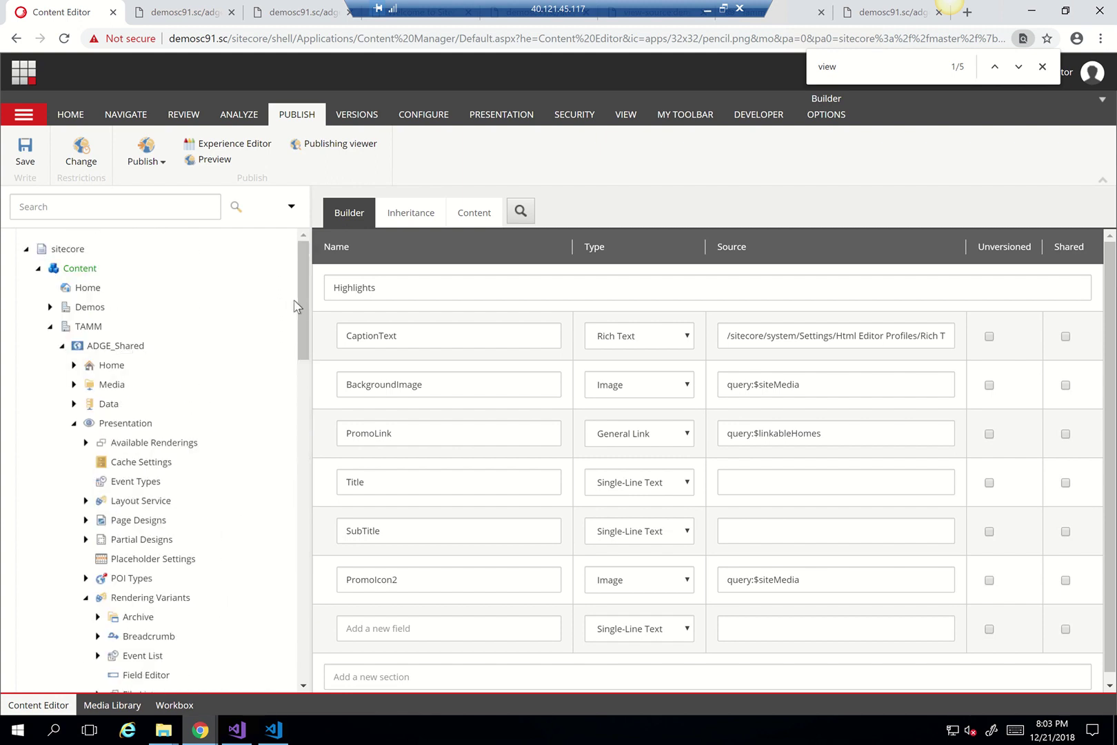
{"action": "left_click_drag", "start_coordinate": [302, 299], "coordinate": [300, 393]}
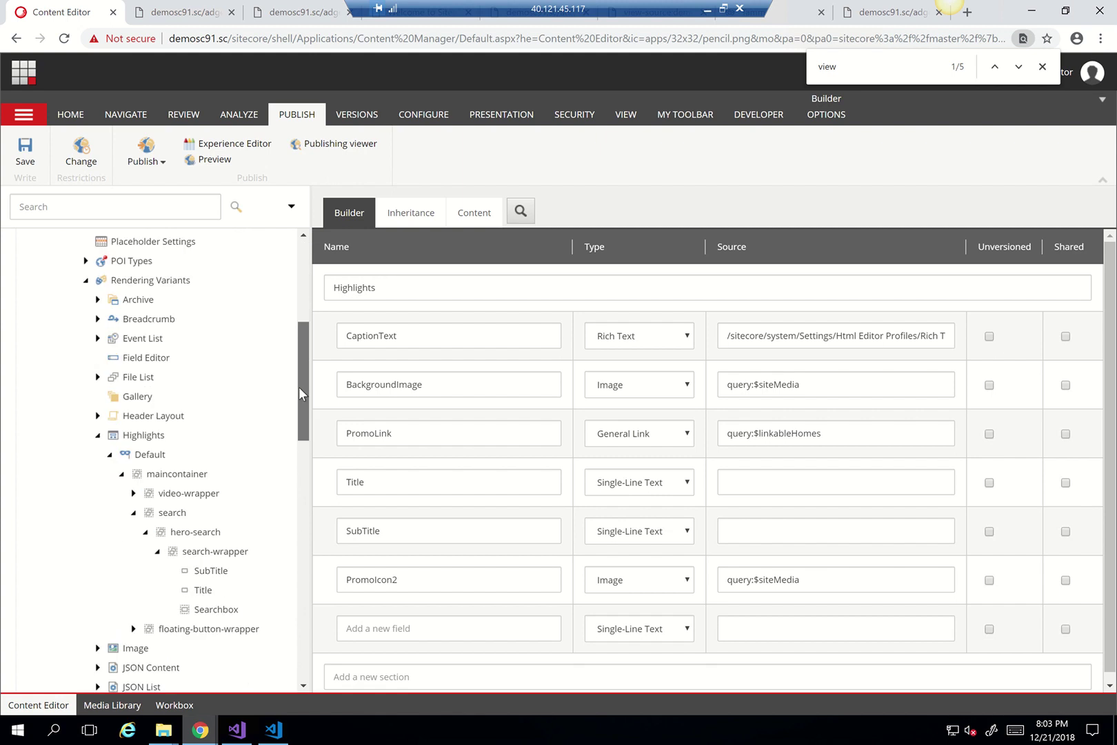
{"action": "left_click", "coordinate": [146, 433]}
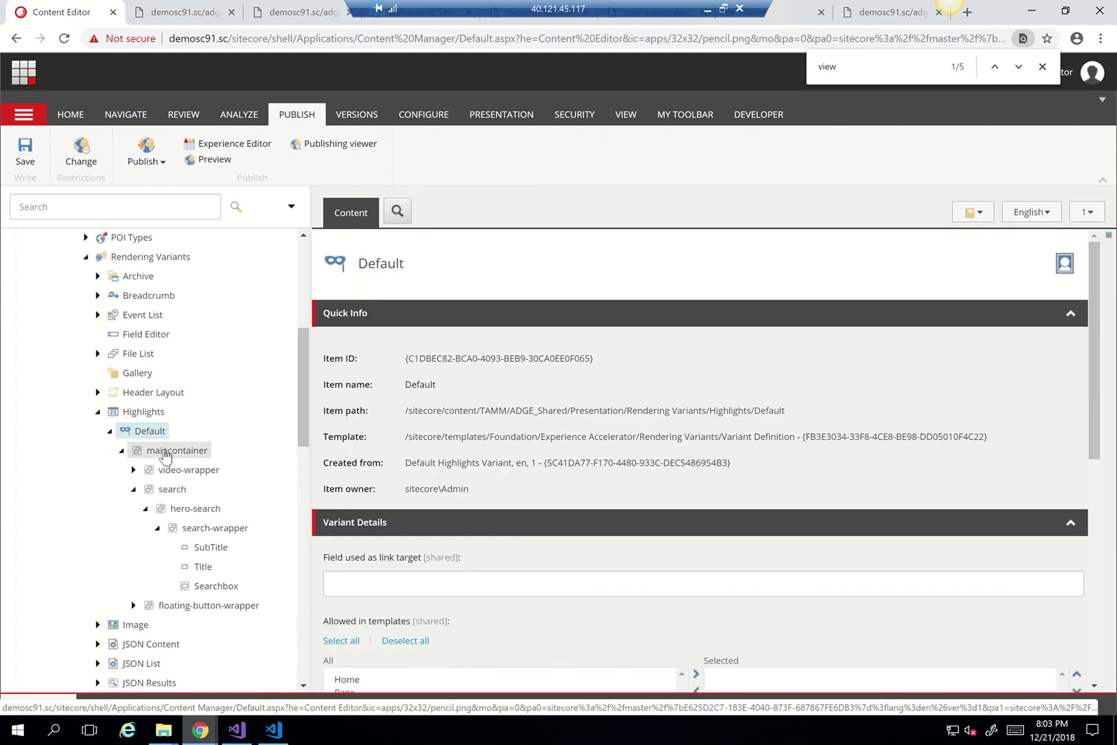
{"action": "left_click", "coordinate": [165, 452]}
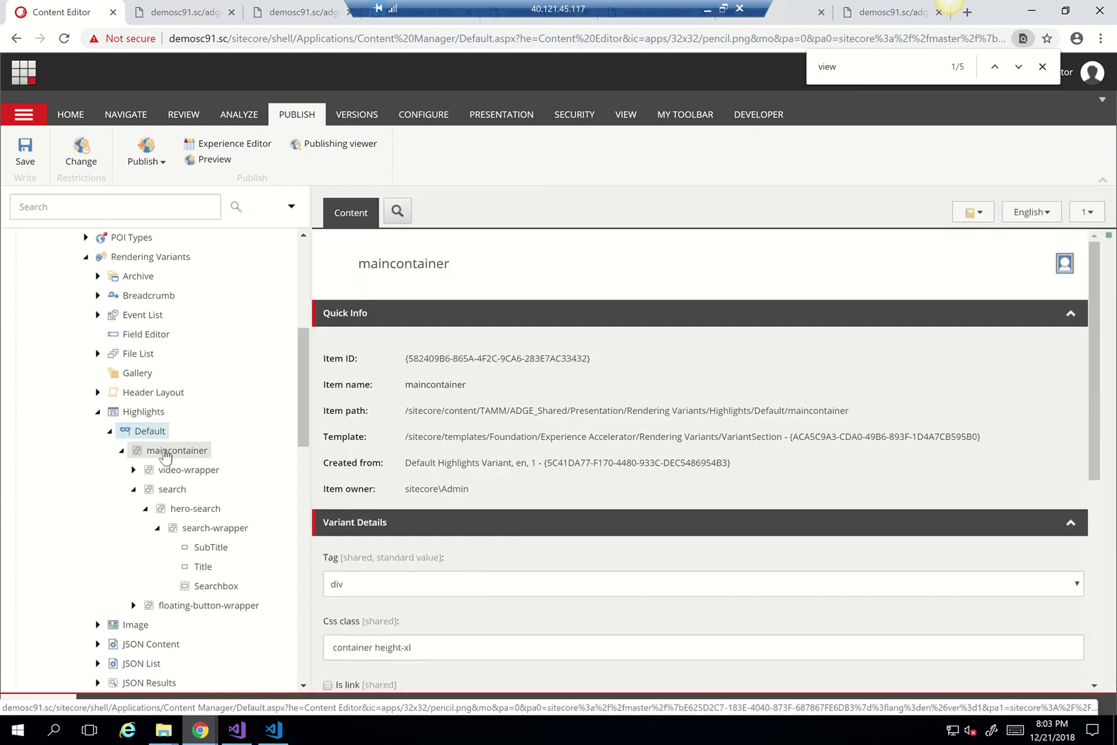
{"action": "left_click", "coordinate": [133, 470]}
{"action": "left_click", "coordinate": [183, 469]}
{"action": "left_click_drag", "start_coordinate": [300, 415], "coordinate": [298, 433]}
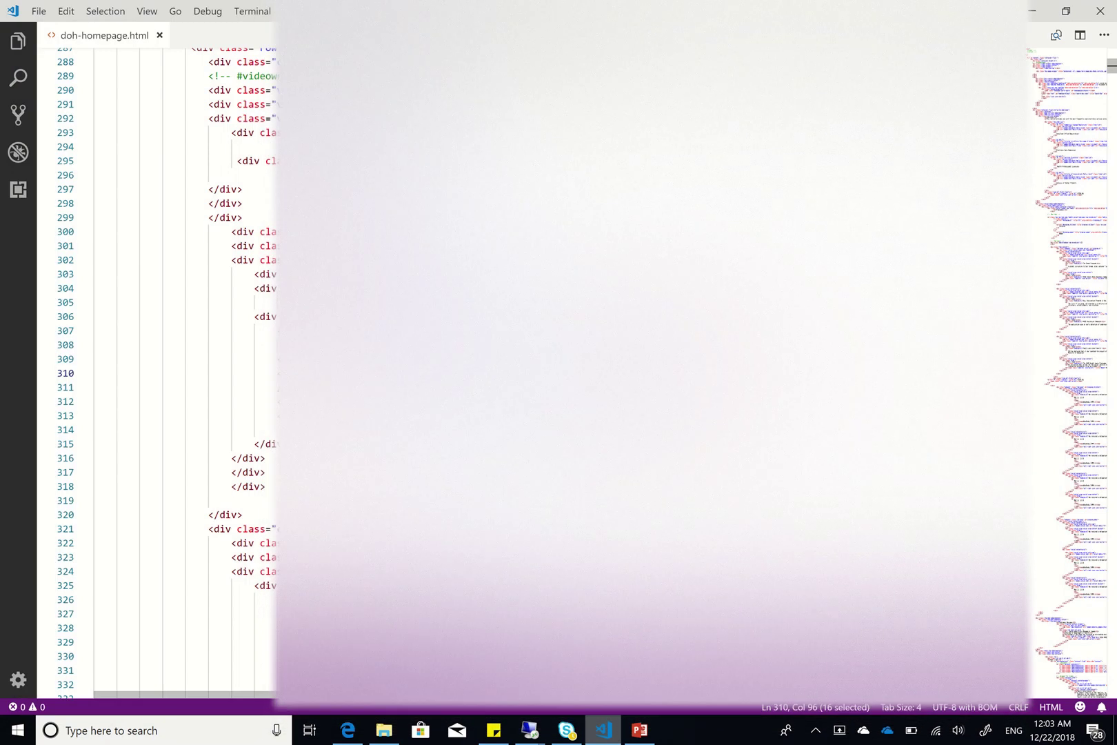
Select the hero markup on lines 288–314 of doh-homepage.html, then head back to Remote Desktop.
{"action": "scroll", "coordinate": [191, 204], "scroll_direction": "up", "scroll_amount": 3}
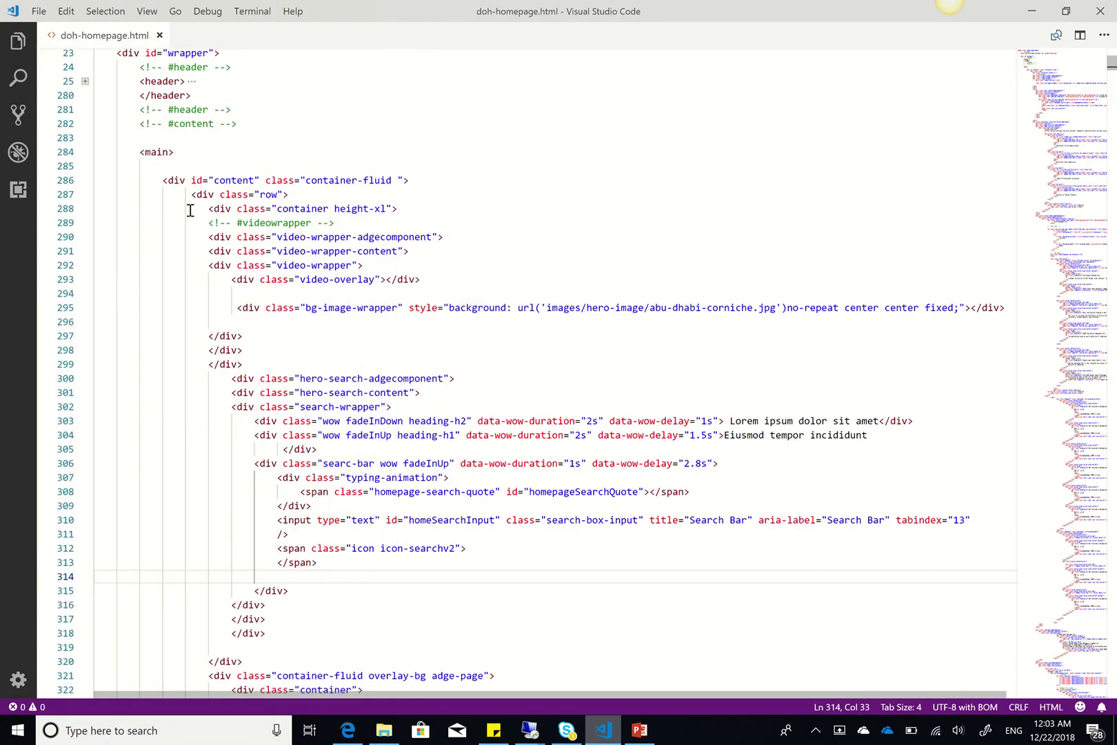
{"action": "left_click_drag", "start_coordinate": [188, 207], "coordinate": [406, 580]}
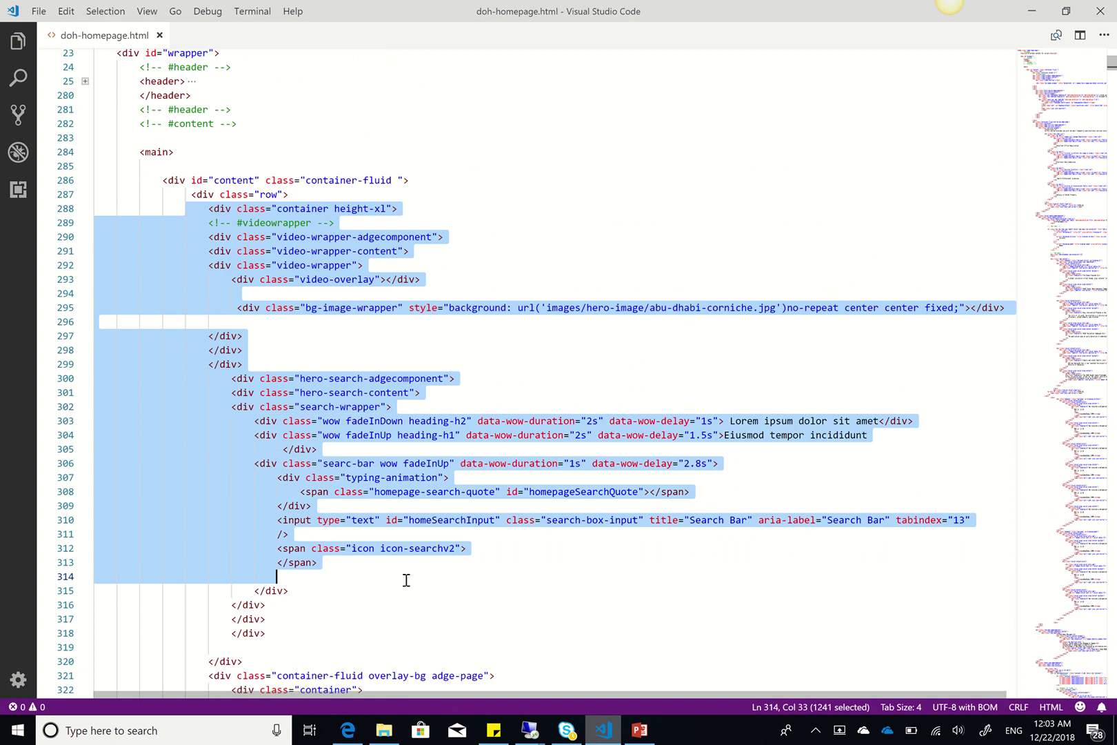
{"action": "left_click", "coordinate": [529, 729]}
Back in the Content Editor, expand video-wrapper-content and its video-wrapper, and select bg-image-wrapper.
{"action": "left_click", "coordinate": [598, 678]}
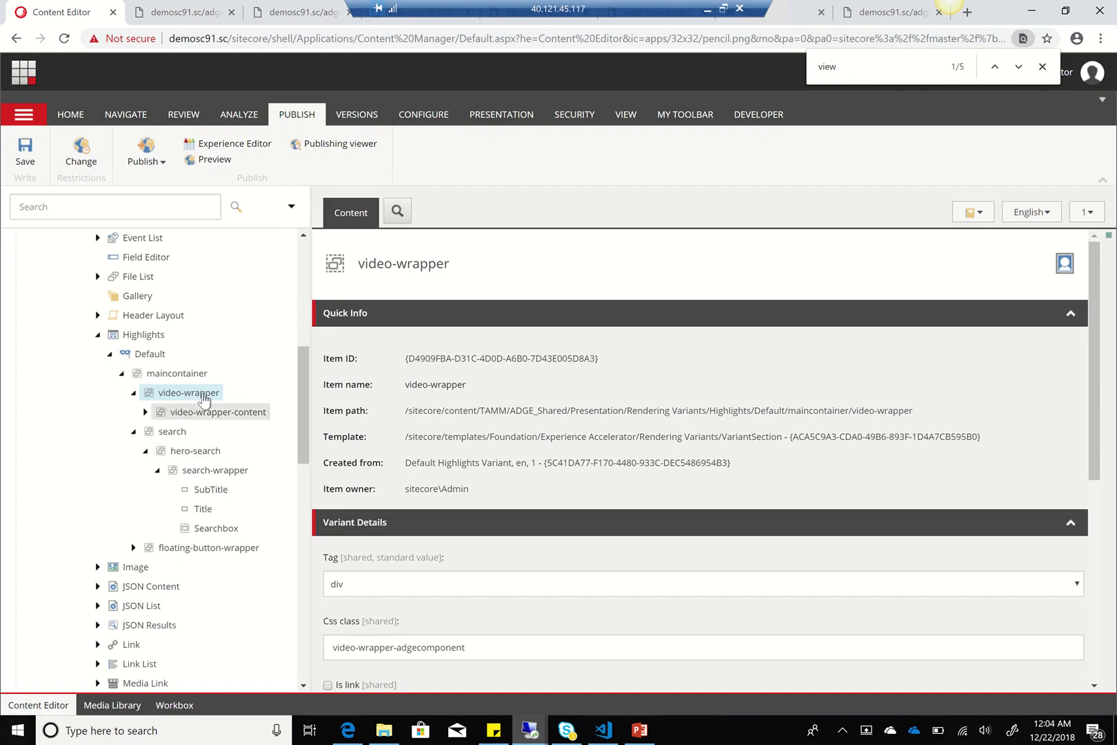
{"action": "left_click", "coordinate": [146, 411]}
{"action": "left_click", "coordinate": [193, 413]}
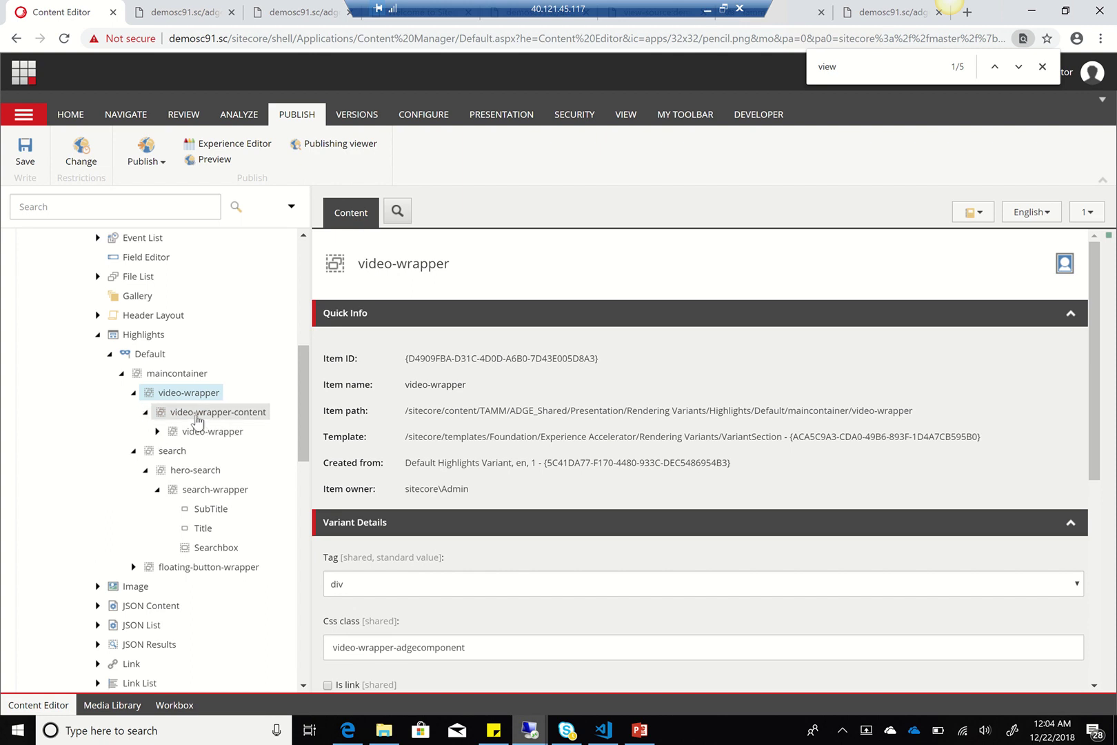
{"action": "left_click", "coordinate": [157, 431]}
{"action": "scroll", "coordinate": [228, 444], "scroll_direction": "down", "scroll_amount": 2}
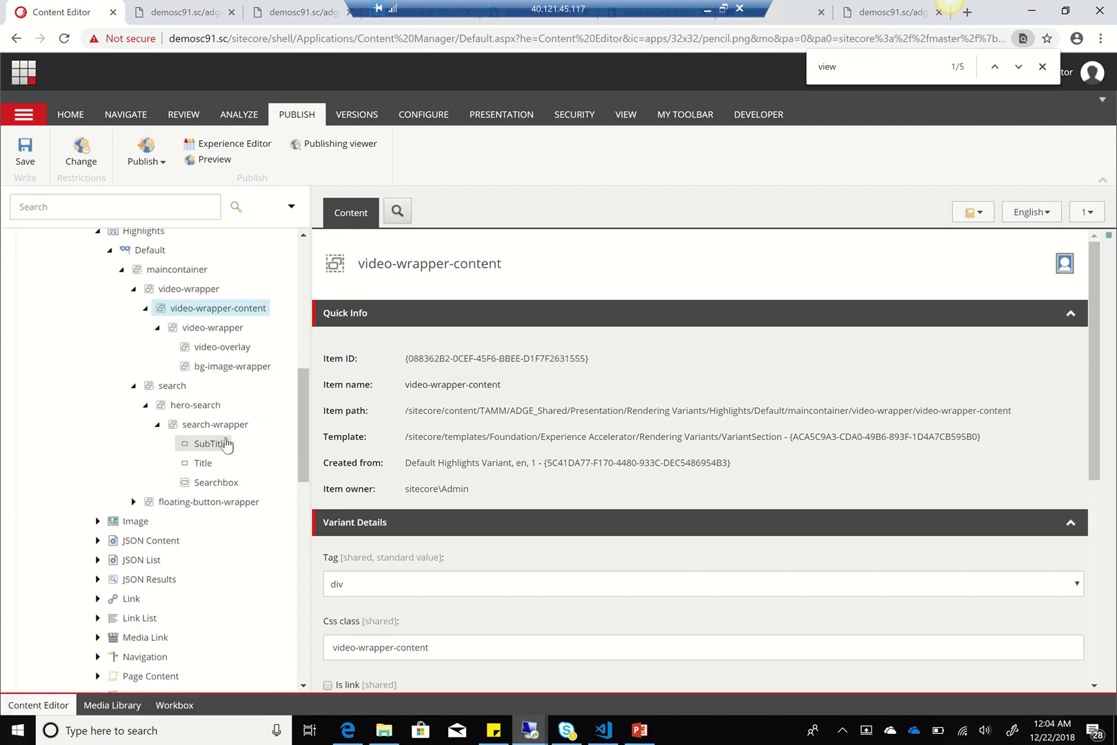
{"action": "left_click", "coordinate": [221, 372]}
{"action": "scroll", "coordinate": [482, 447], "scroll_direction": "down", "scroll_amount": 3}
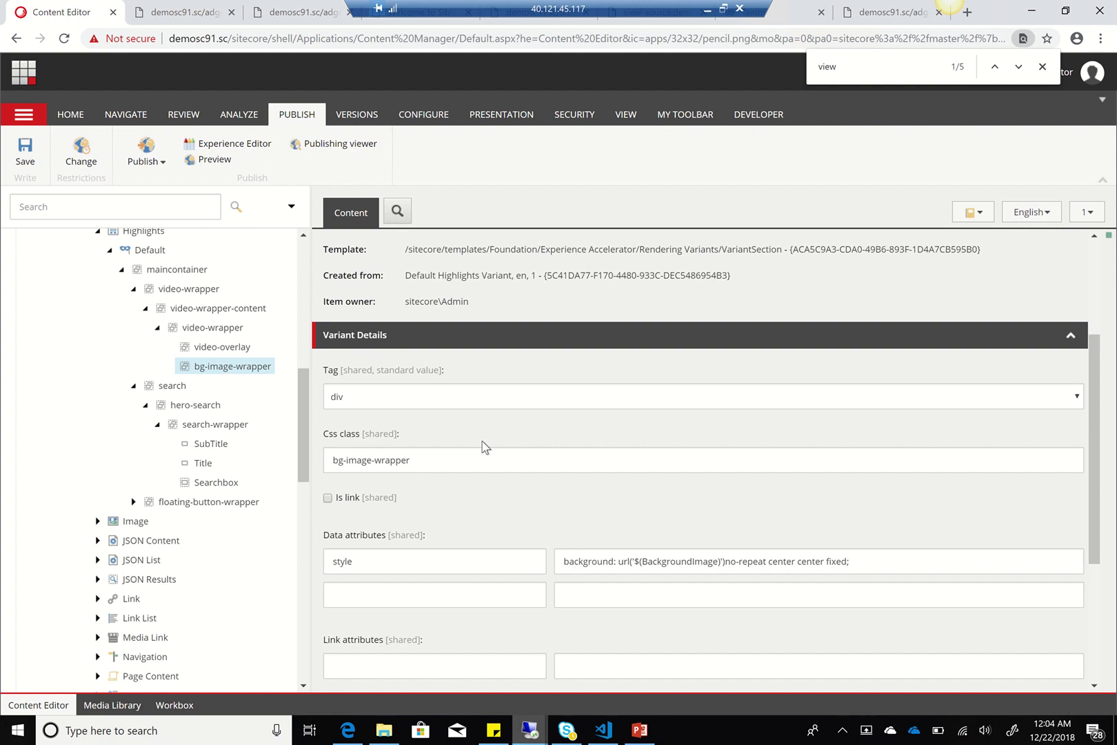
Inspect the style data attribute, selecting $(BackgroundImage) in its background value.
{"action": "double_click", "coordinate": [665, 562]}
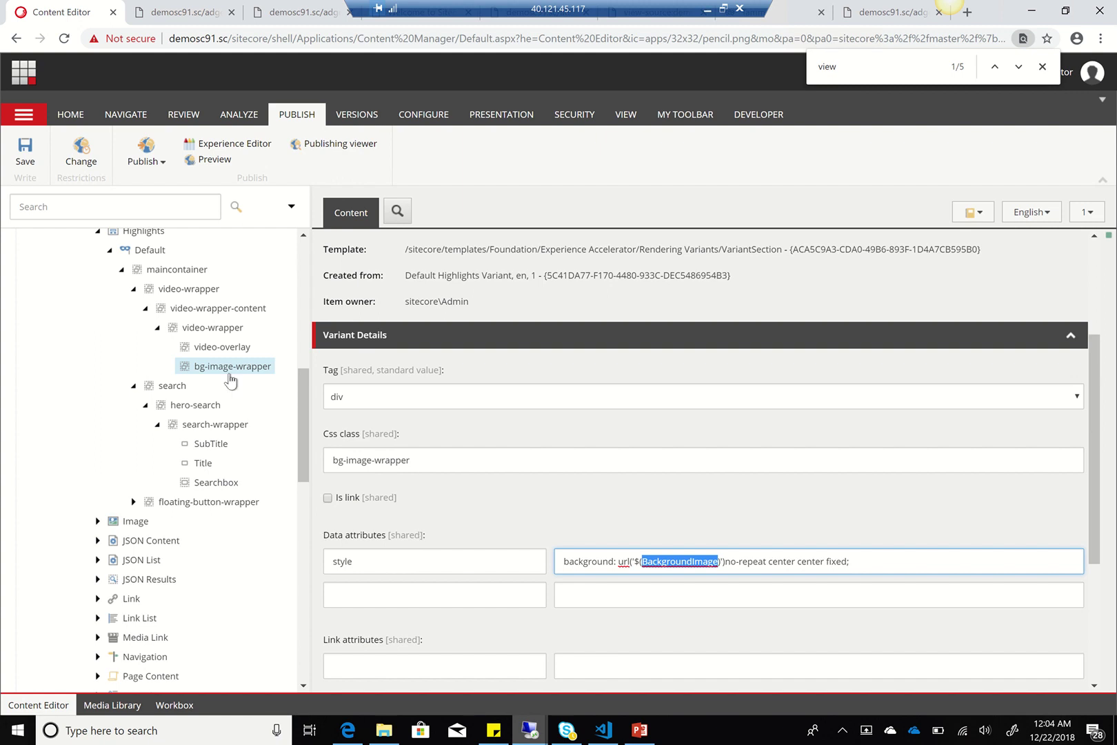
{"action": "double_click", "coordinate": [350, 563]}
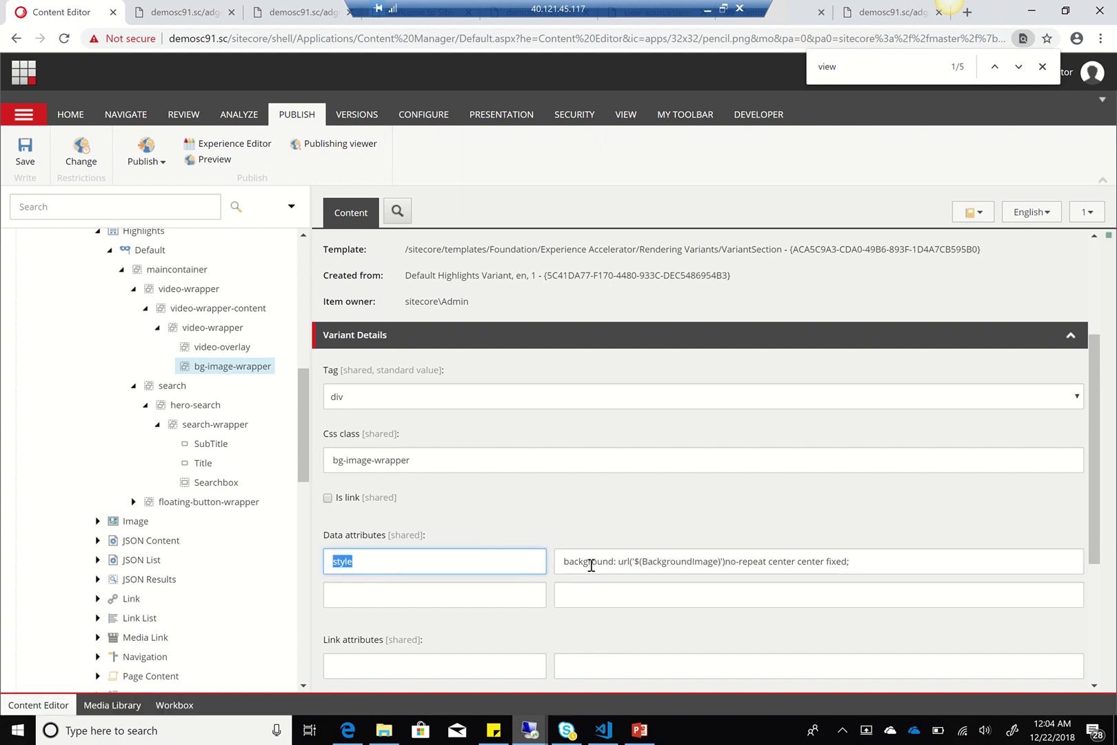
{"action": "double_click", "coordinate": [591, 562]}
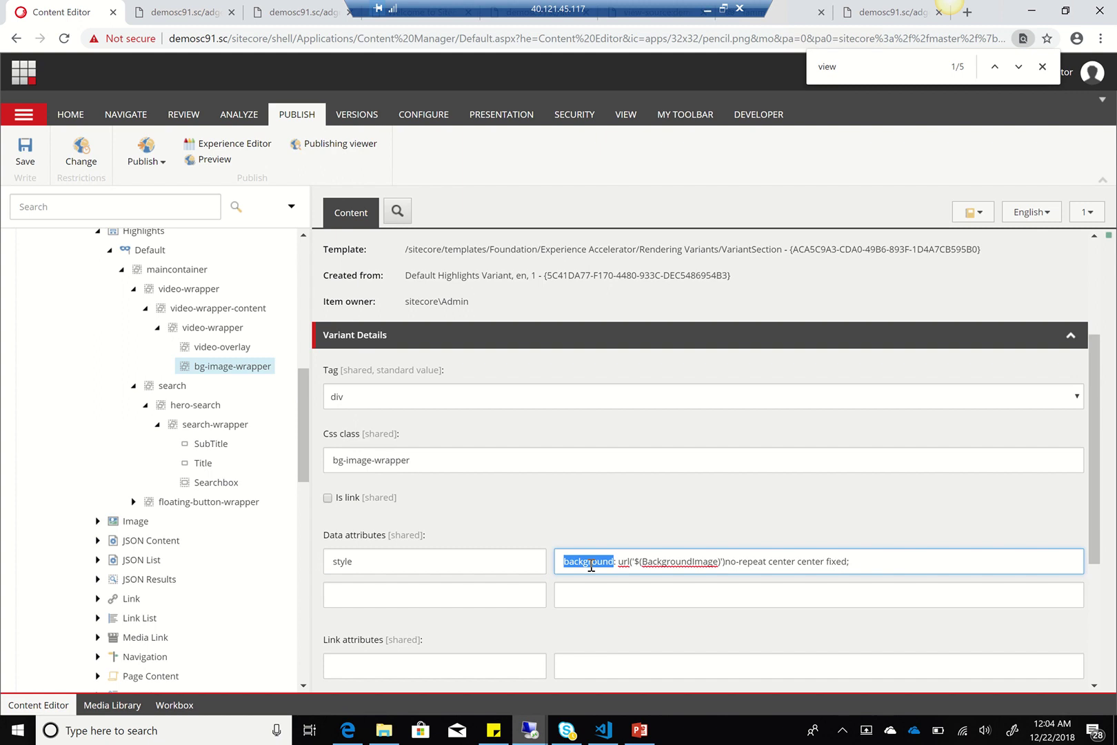
{"action": "double_click", "coordinate": [654, 562]}
{"action": "left_click_drag", "start_coordinate": [634, 562], "coordinate": [719, 562]}
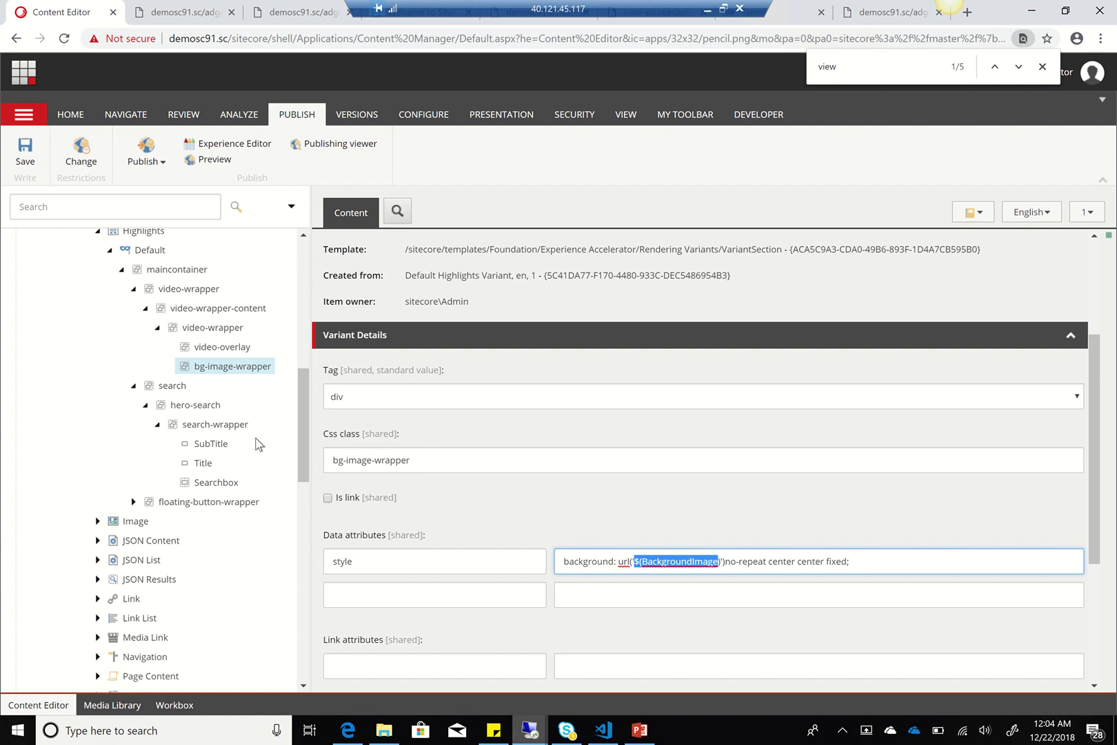
Review the search section and its SubTitle, Title and Searchbox items.
{"action": "left_click", "coordinate": [169, 386]}
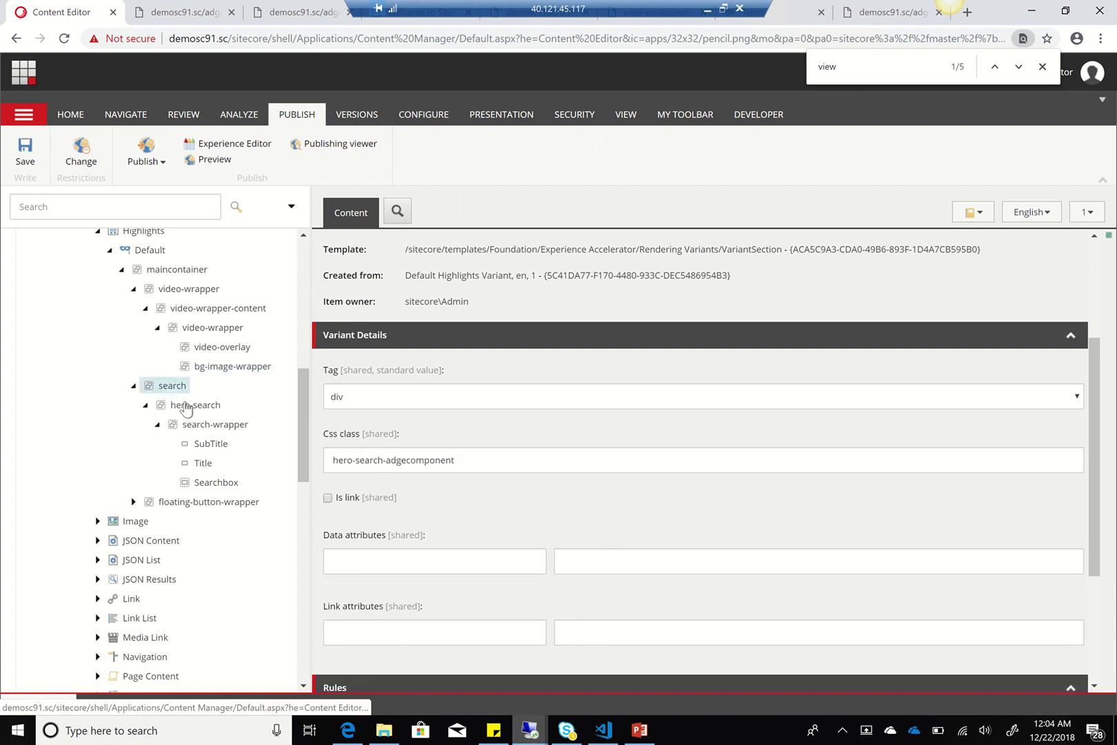
{"action": "left_click", "coordinate": [200, 444]}
{"action": "left_click", "coordinate": [202, 463]}
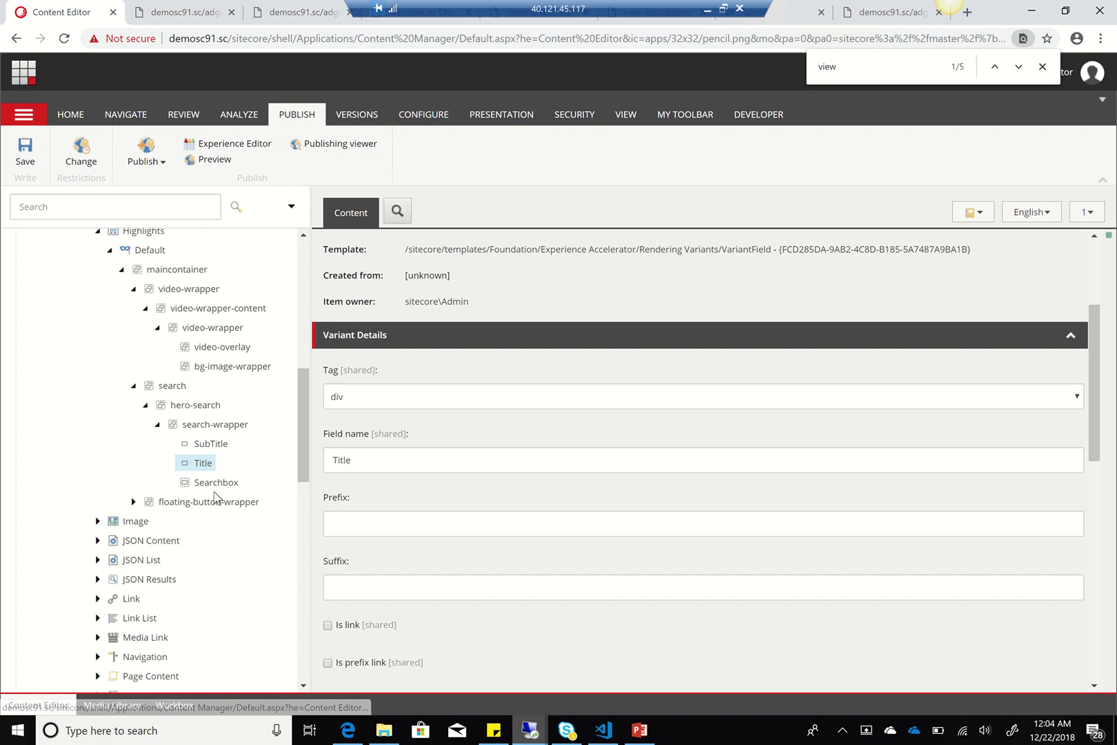
{"action": "left_click", "coordinate": [216, 484]}
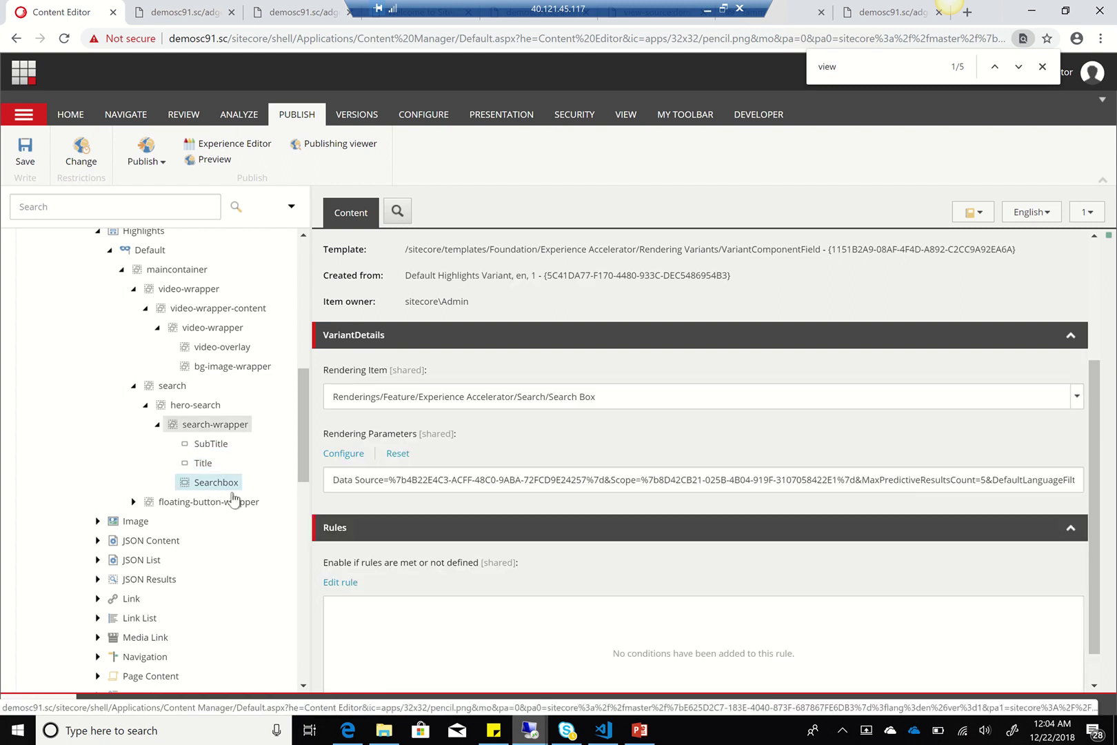
Delete the Searchbox item and confirm the deletion.
{"action": "right_click", "coordinate": [229, 487]}
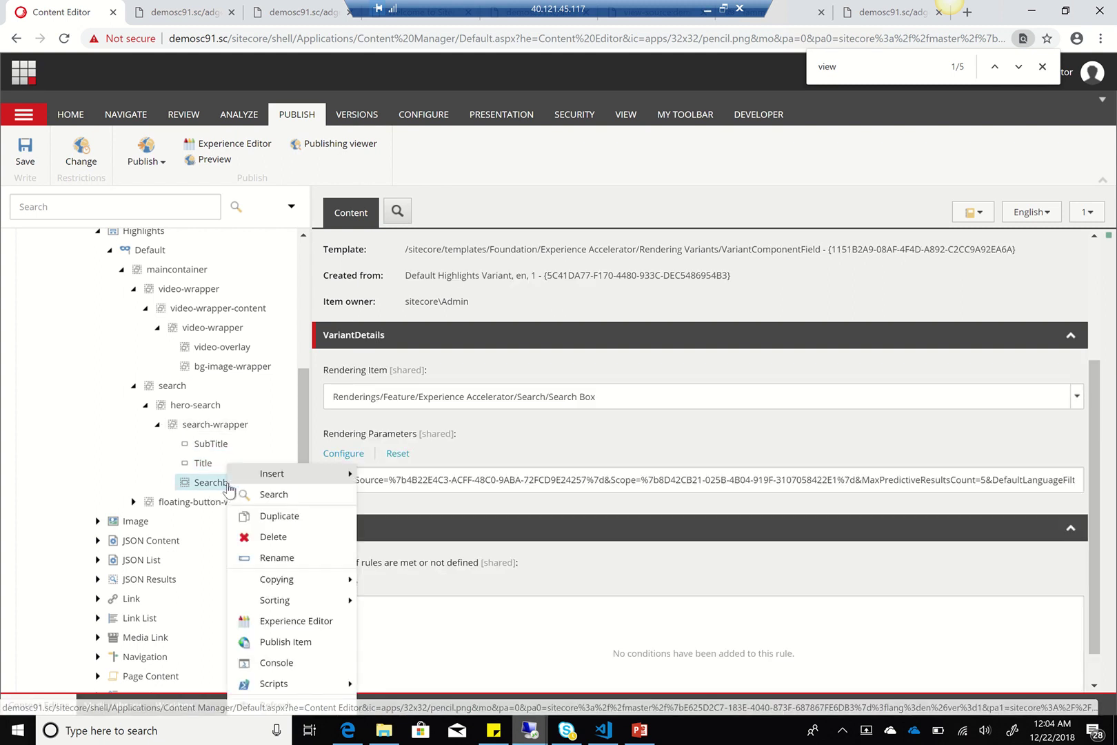
{"action": "left_click", "coordinate": [276, 536]}
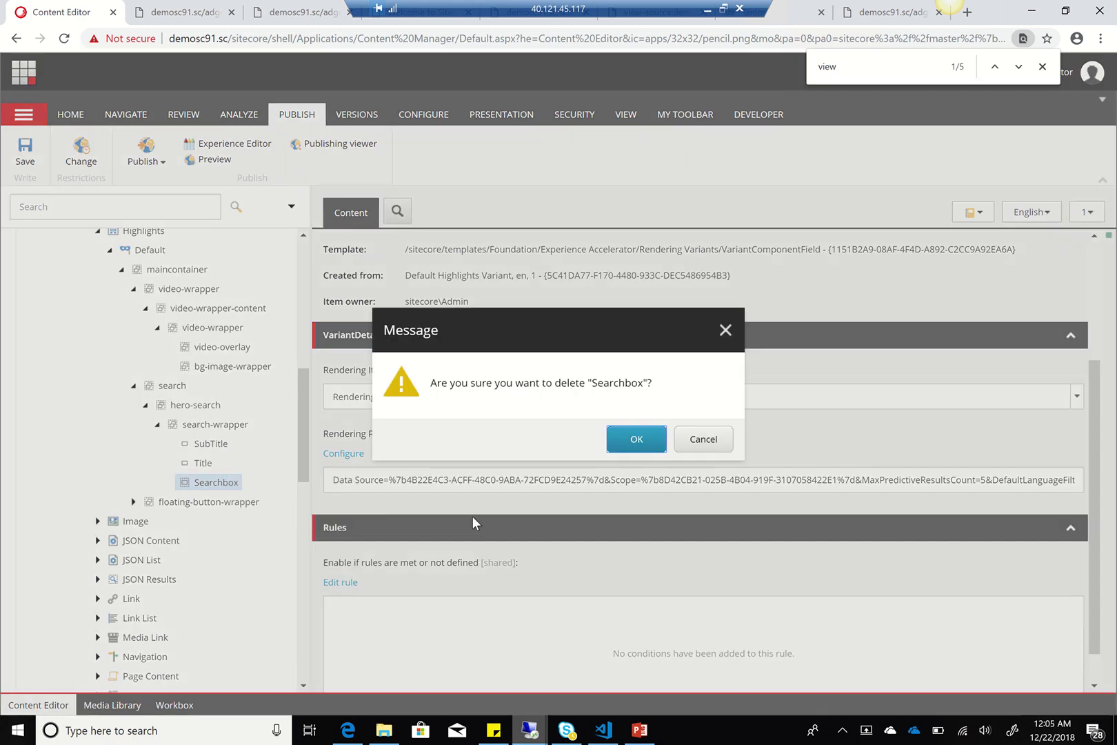
{"action": "left_click", "coordinate": [625, 441]}
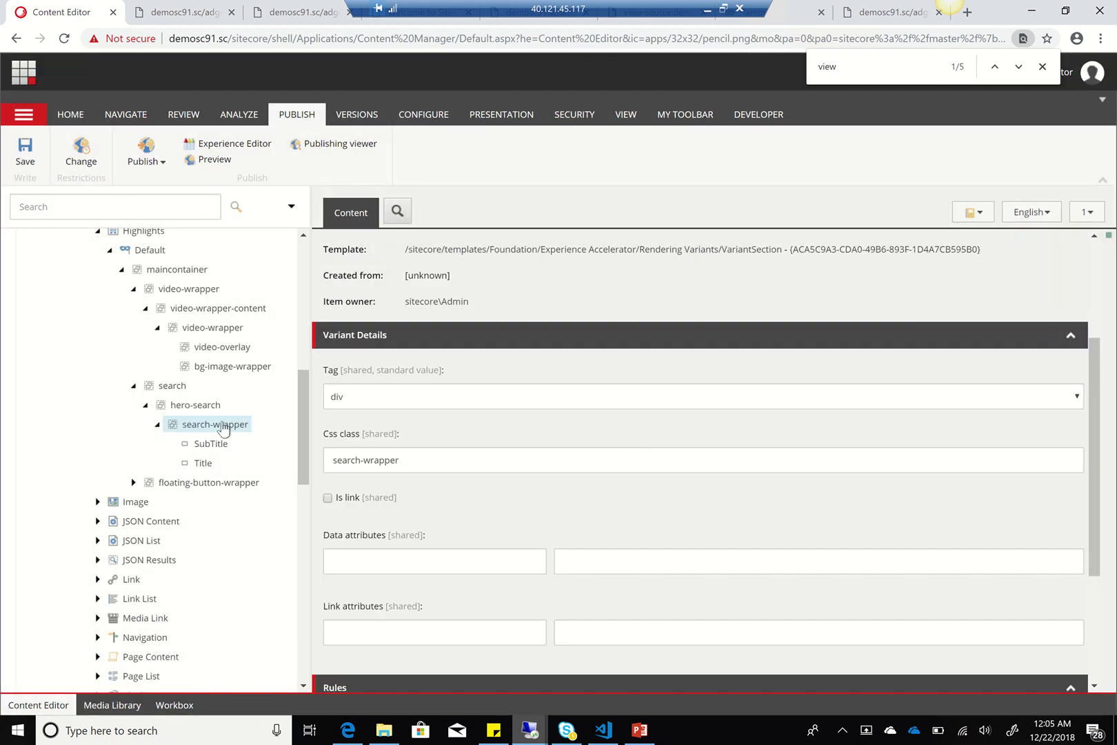
Insert a new Component item named Searchbox under search-wrapper.
{"action": "right_click", "coordinate": [222, 427]}
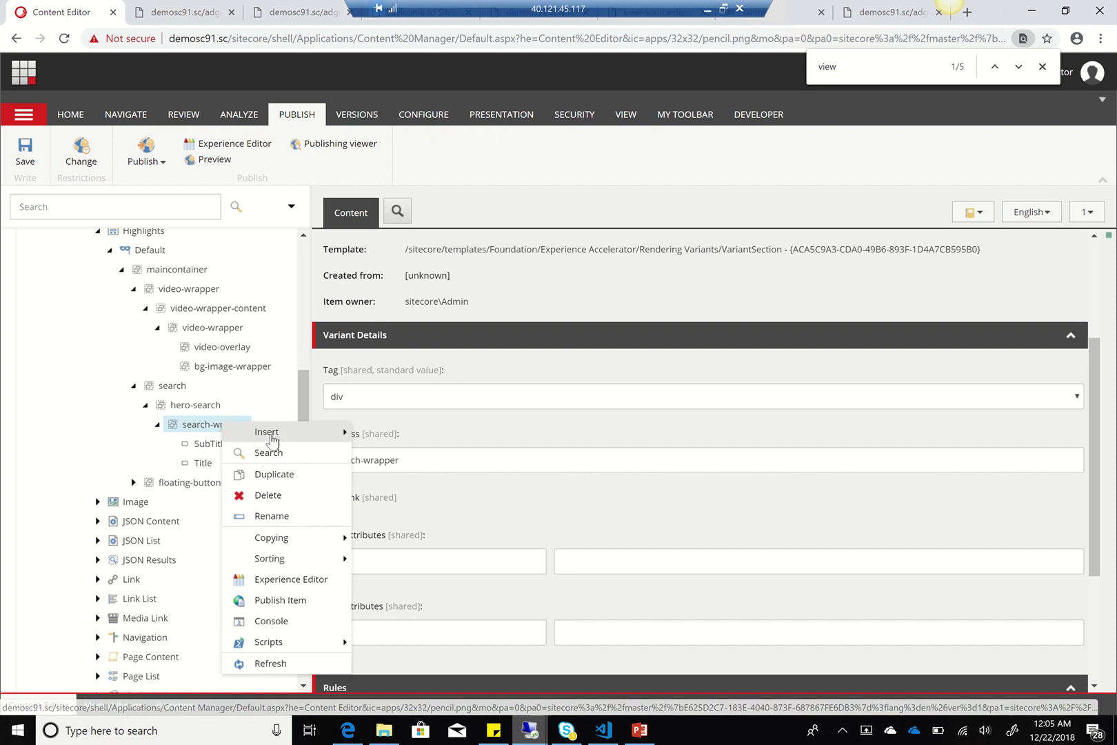
{"action": "mouse_move", "coordinate": [273, 439]}
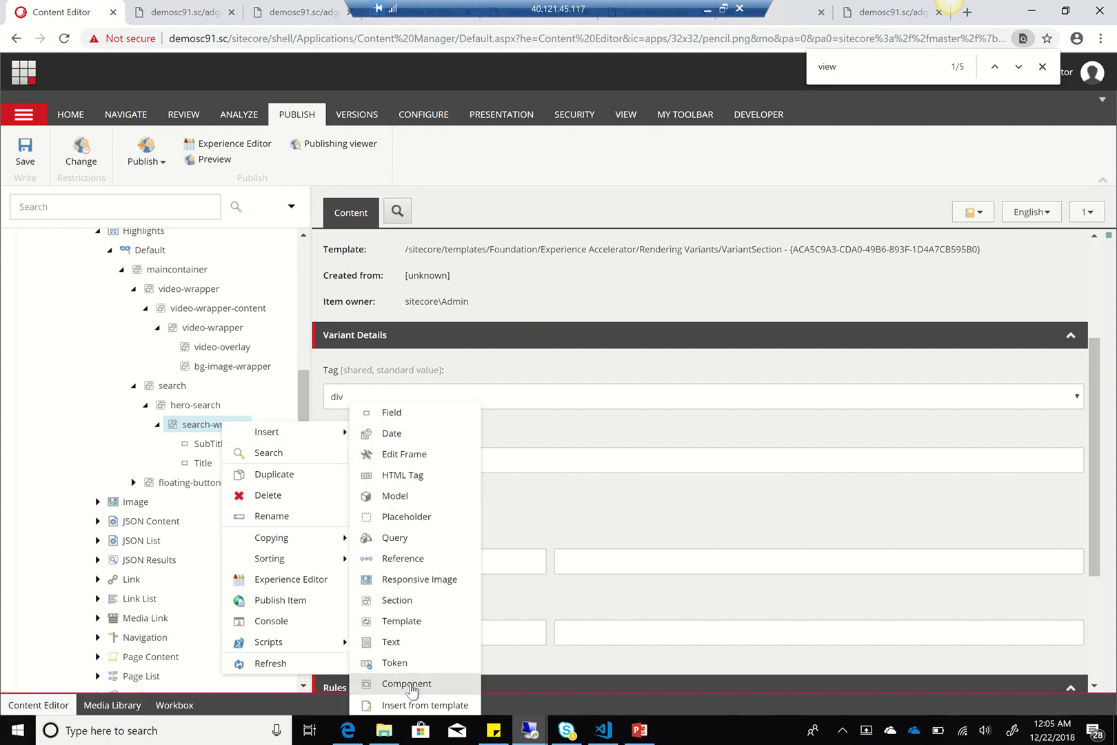
{"action": "left_click", "coordinate": [407, 684]}
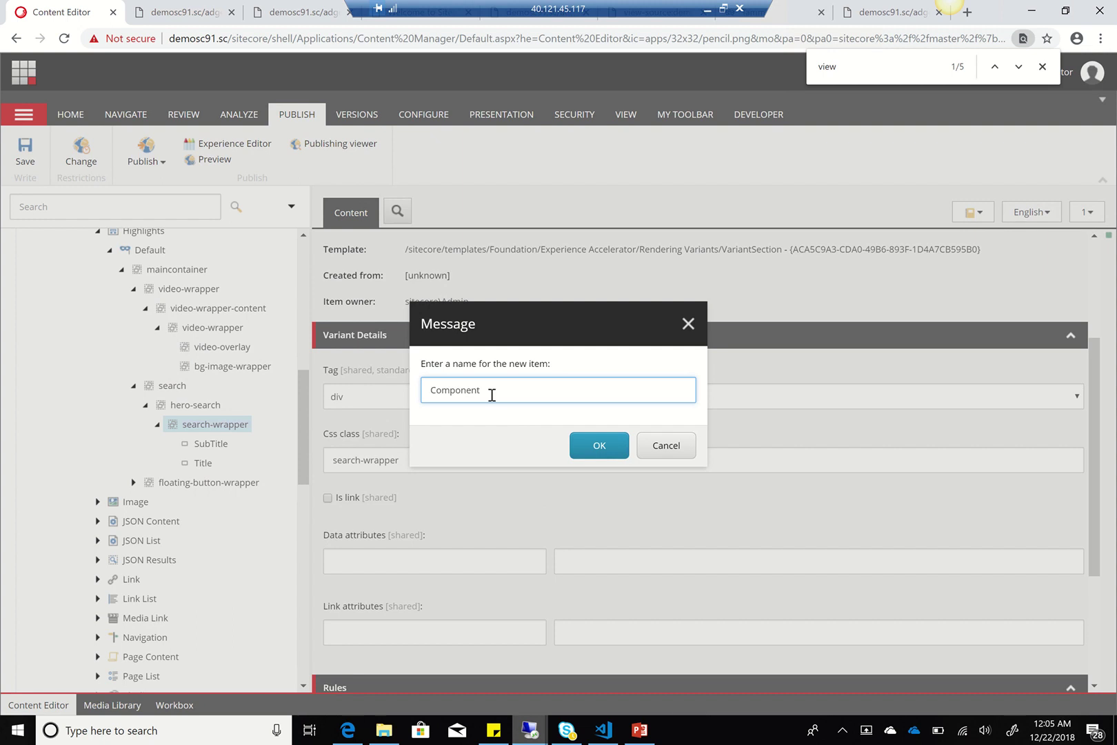
{"action": "key", "text": "ctrl+a"}
{"action": "type", "text": "Sea"}
{"action": "left_click", "coordinate": [598, 445]}
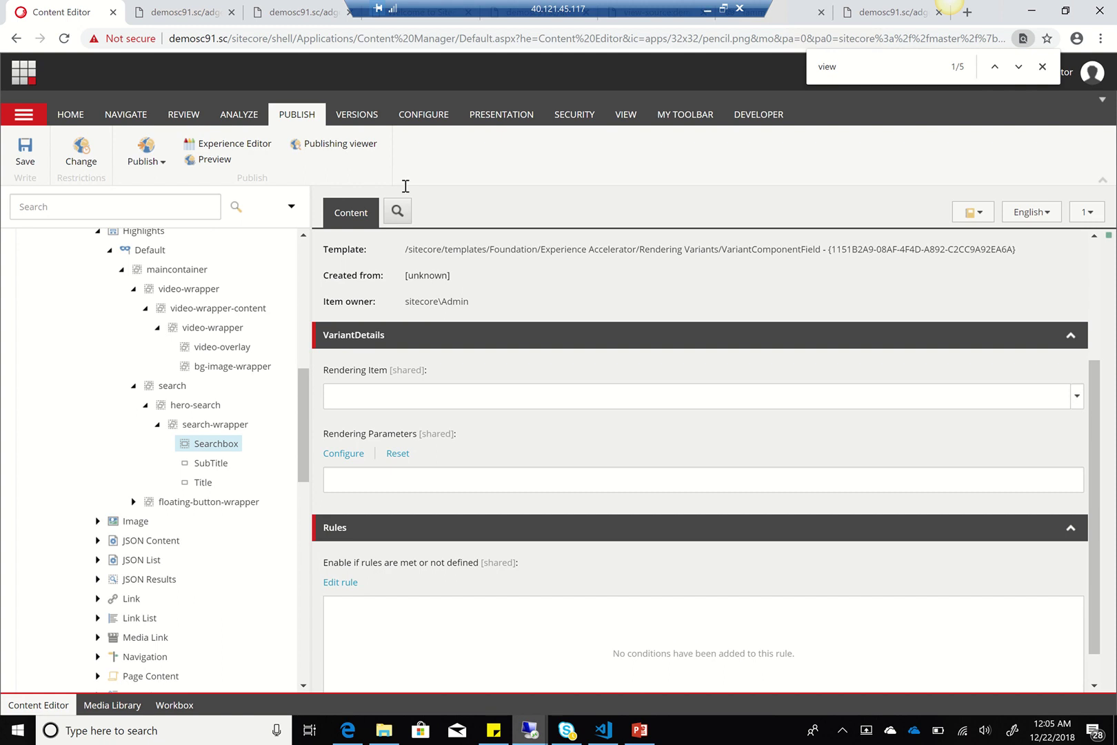
{"action": "left_click", "coordinate": [71, 114]}
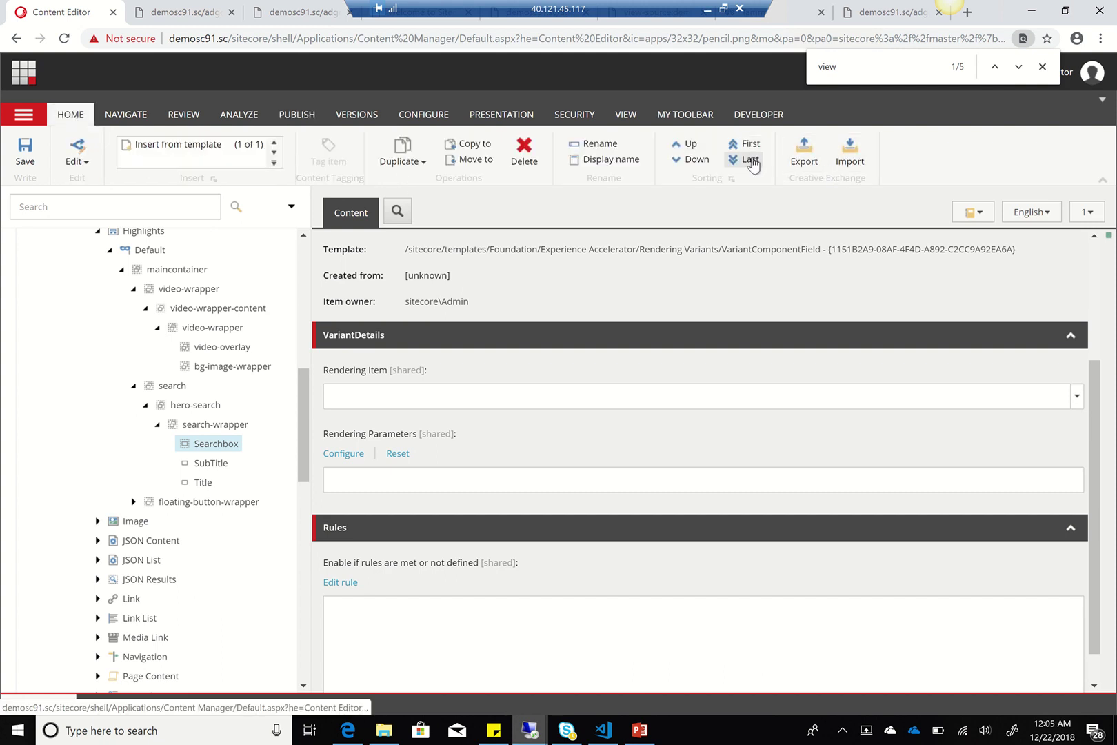
Move Searchbox to the end of search-wrapper and browse the Rendering Item tree.
{"action": "left_click", "coordinate": [752, 161]}
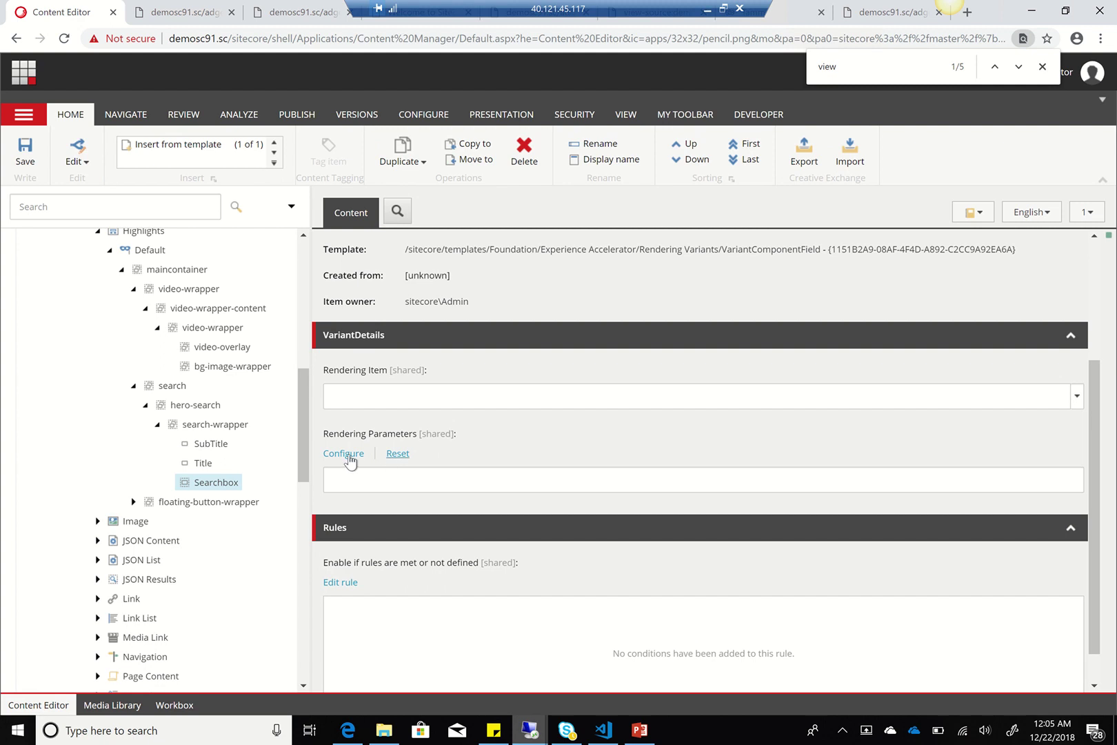
{"action": "left_click", "coordinate": [383, 404]}
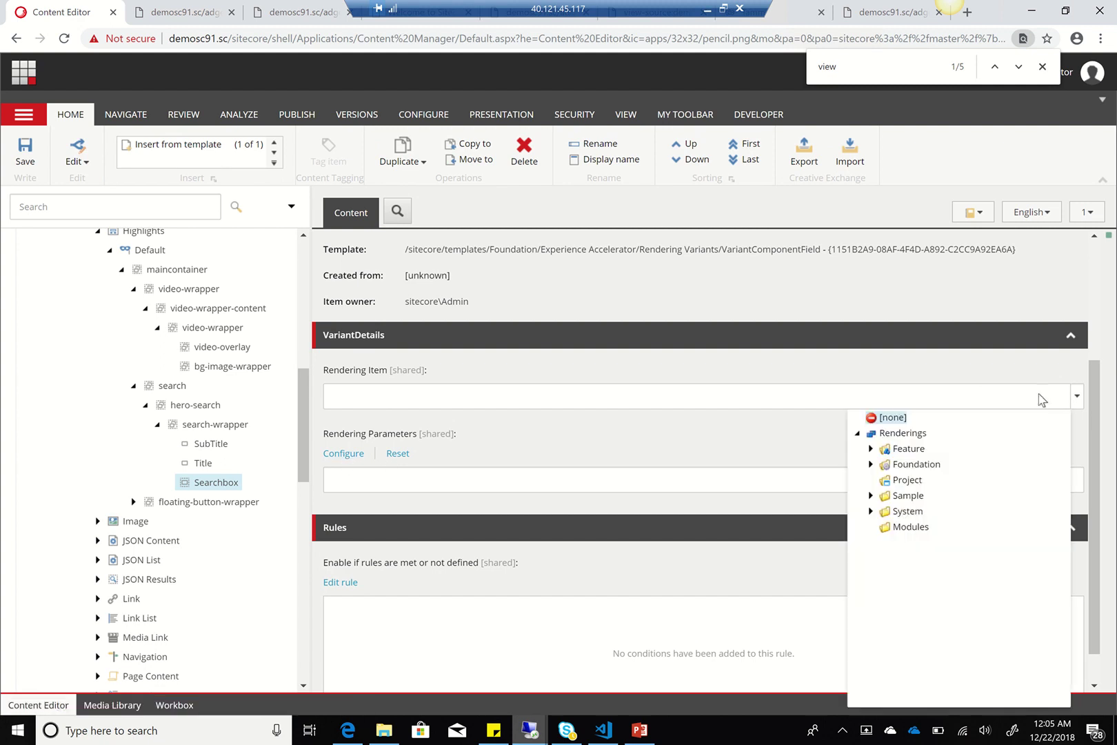
{"action": "left_click", "coordinate": [870, 448]}
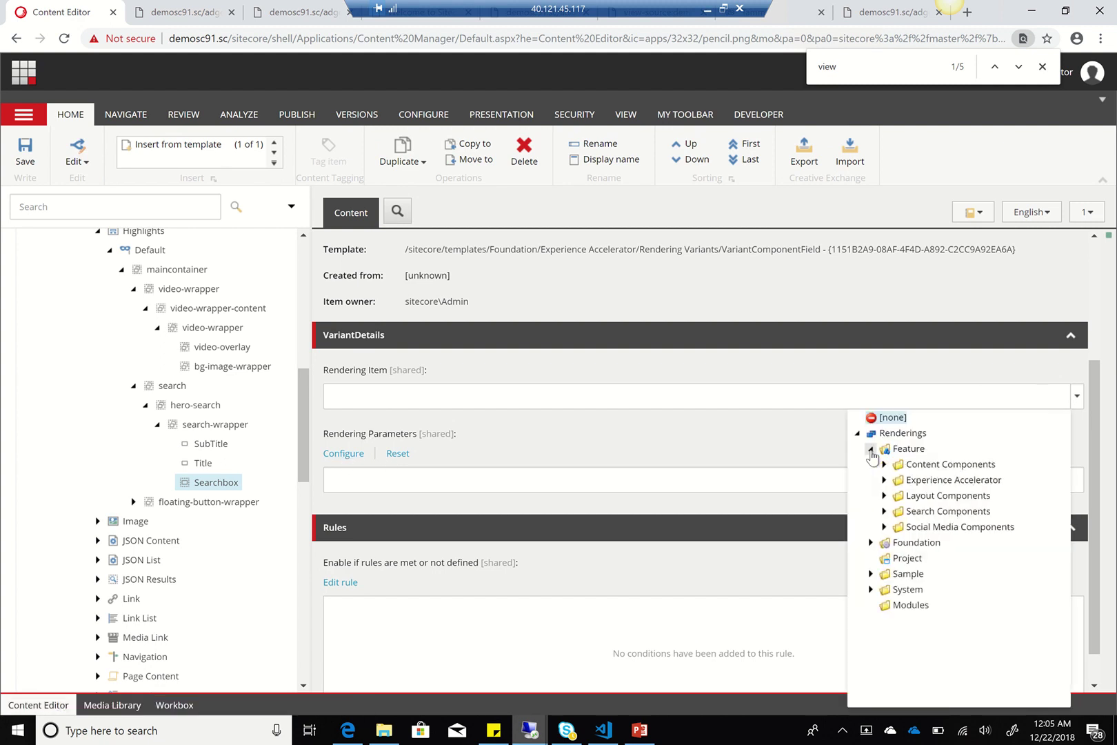
{"action": "left_click", "coordinate": [884, 464]}
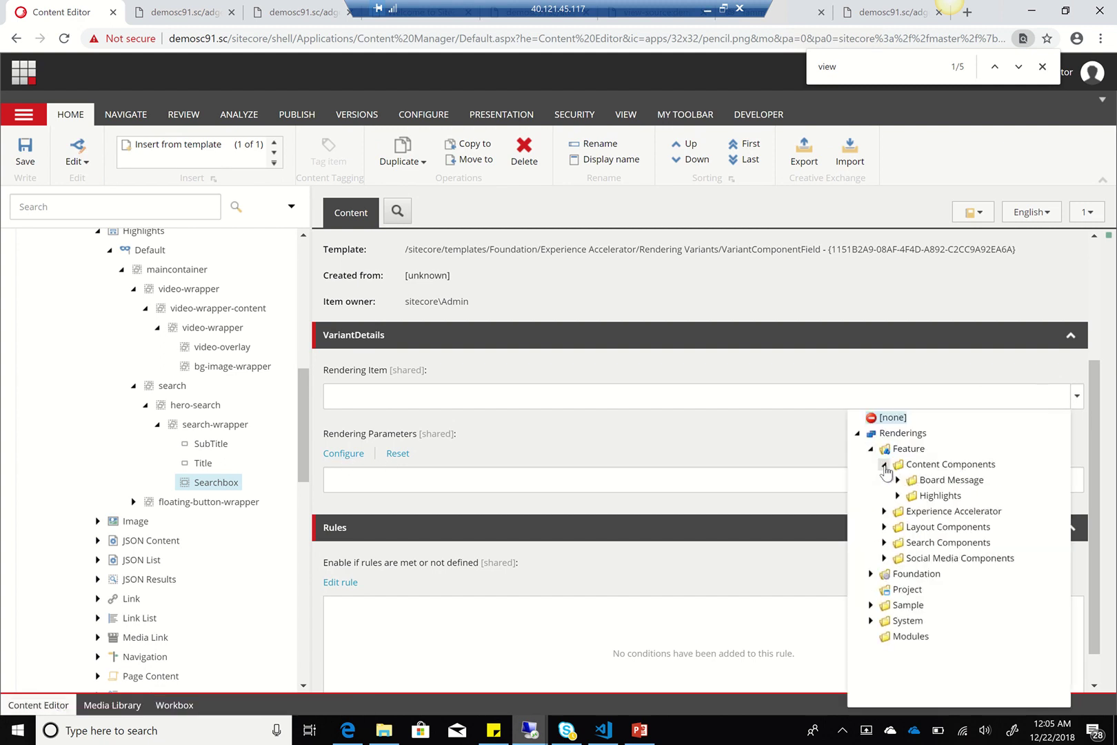
{"action": "right_click", "coordinate": [887, 469]}
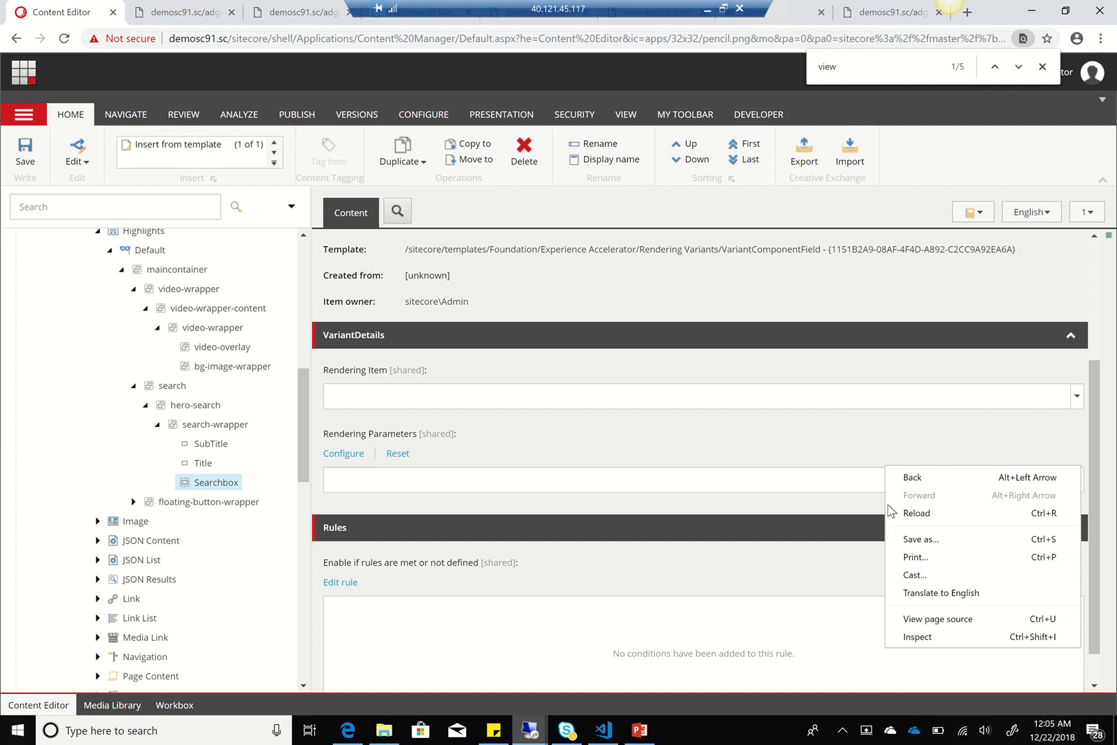
Set the Rendering Item to Feature/Experience Accelerator/Search/Search Box.
{"action": "left_click", "coordinate": [1076, 397]}
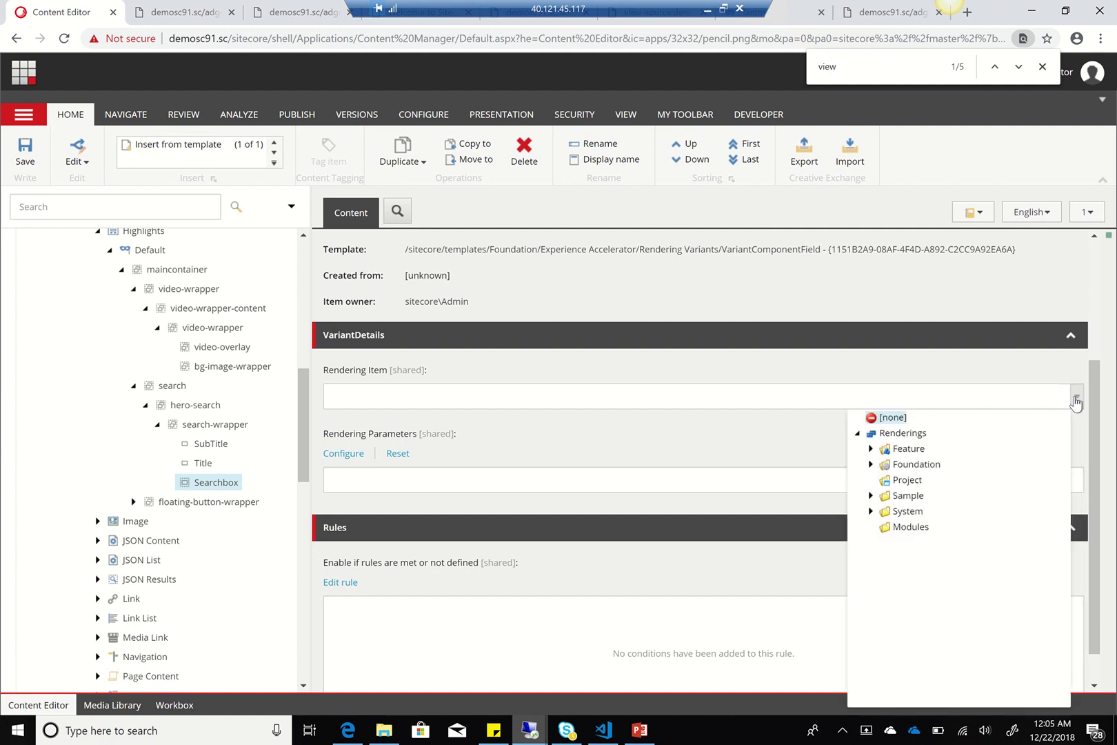
{"action": "left_click", "coordinate": [871, 448]}
{"action": "left_click", "coordinate": [884, 481]}
{"action": "scroll", "coordinate": [936, 534], "scroll_direction": "down", "scroll_amount": 3}
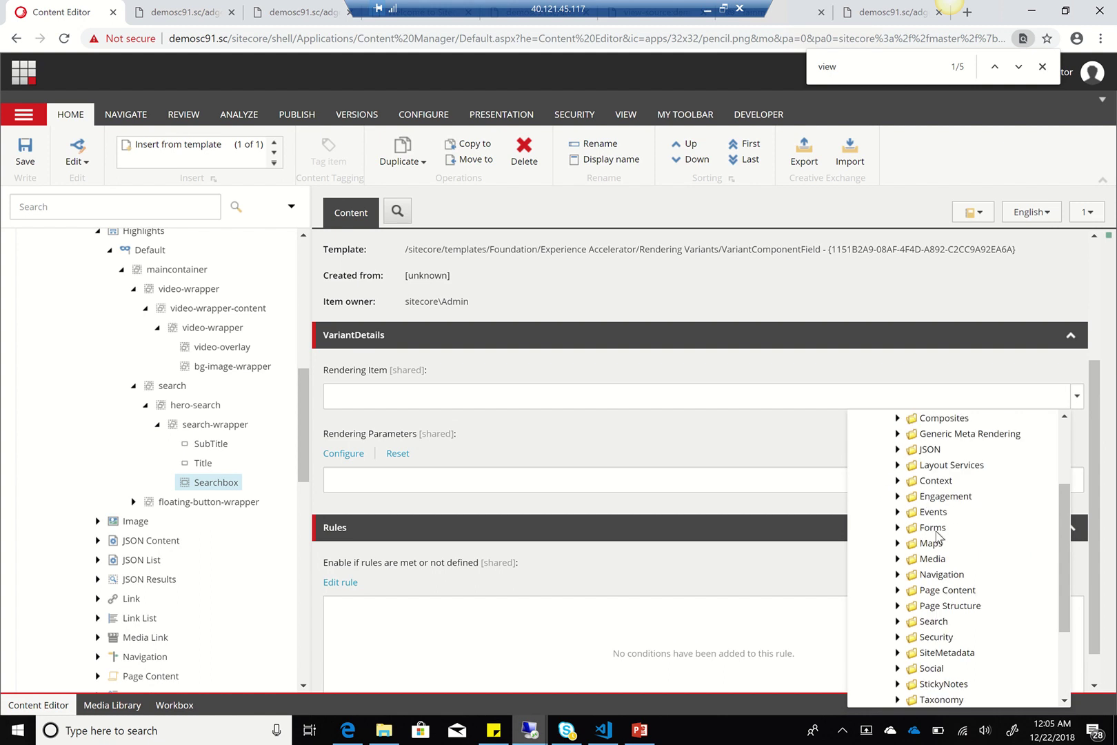
{"action": "scroll", "coordinate": [936, 534], "scroll_direction": "down", "scroll_amount": 2}
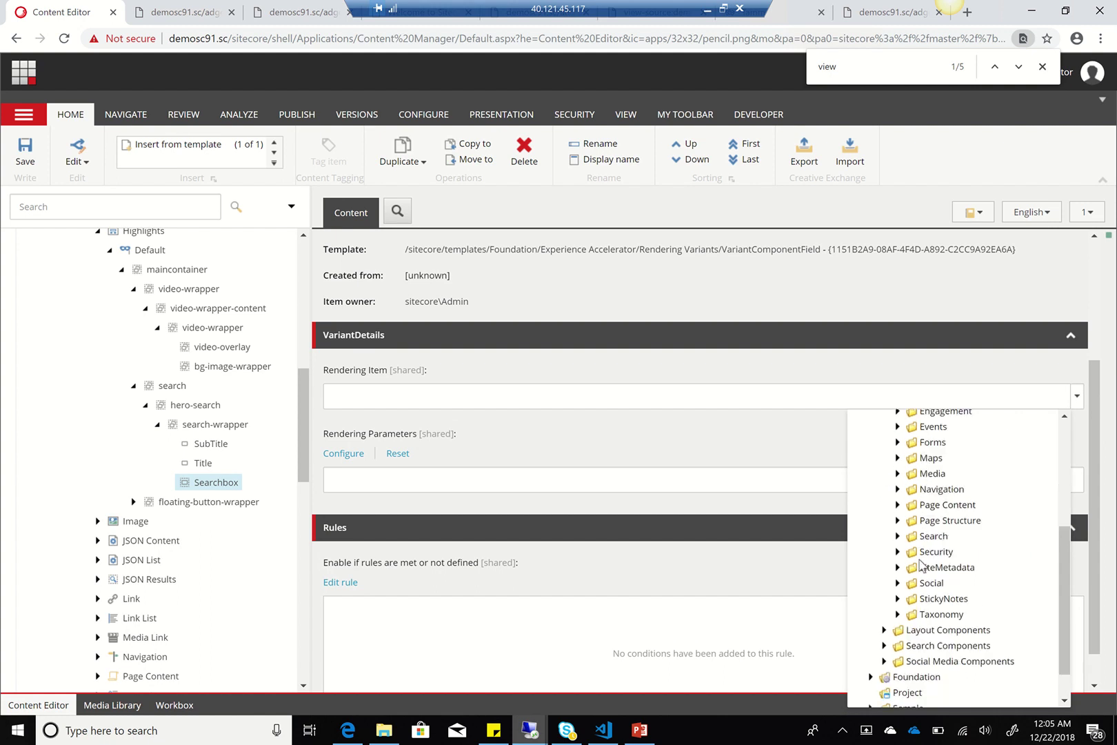
{"action": "left_click", "coordinate": [896, 535]}
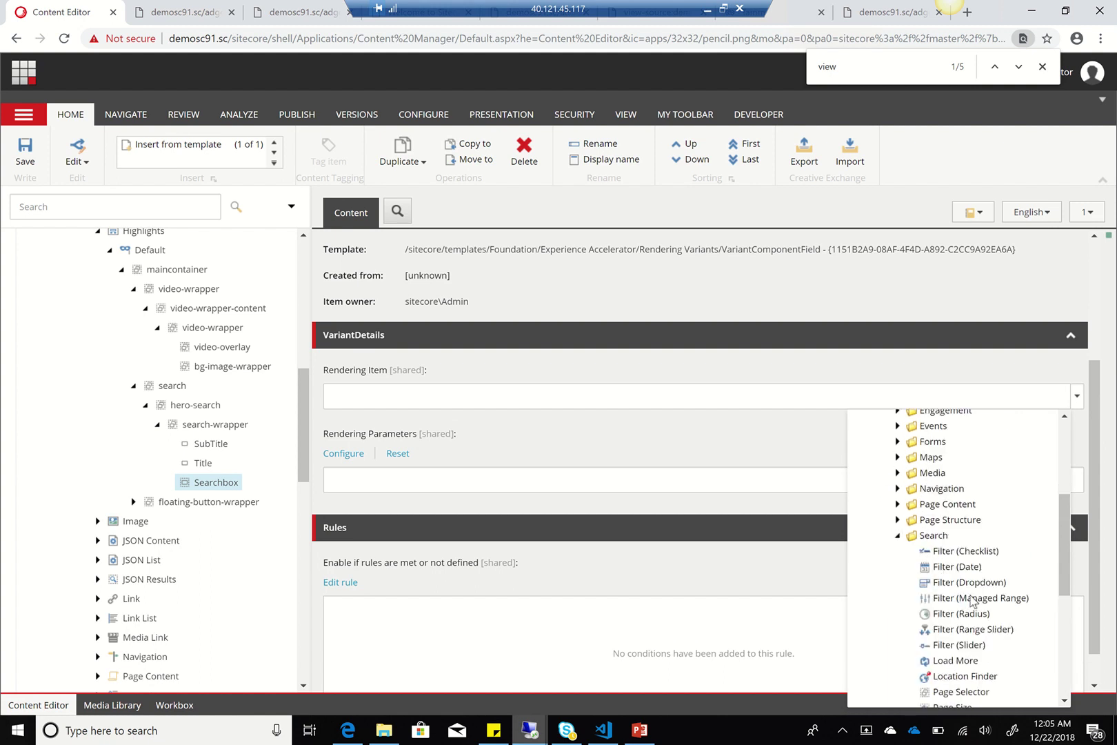
{"action": "scroll", "coordinate": [966, 594], "scroll_direction": "down", "scroll_amount": 2}
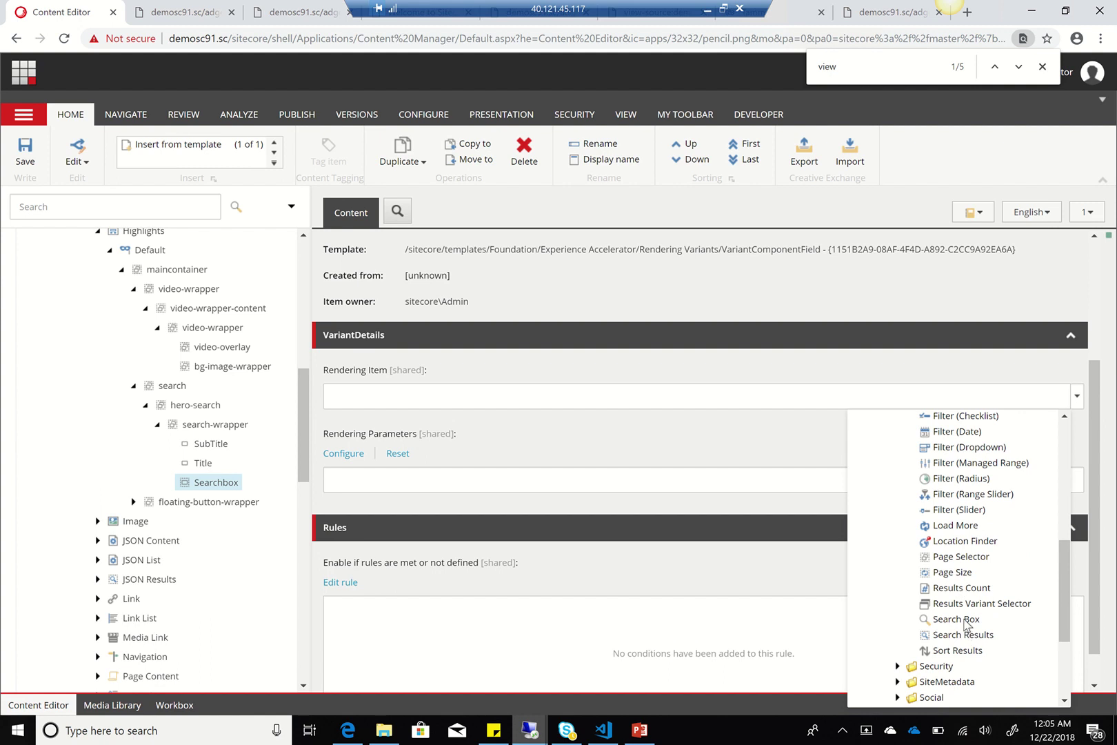
{"action": "left_click", "coordinate": [955, 619]}
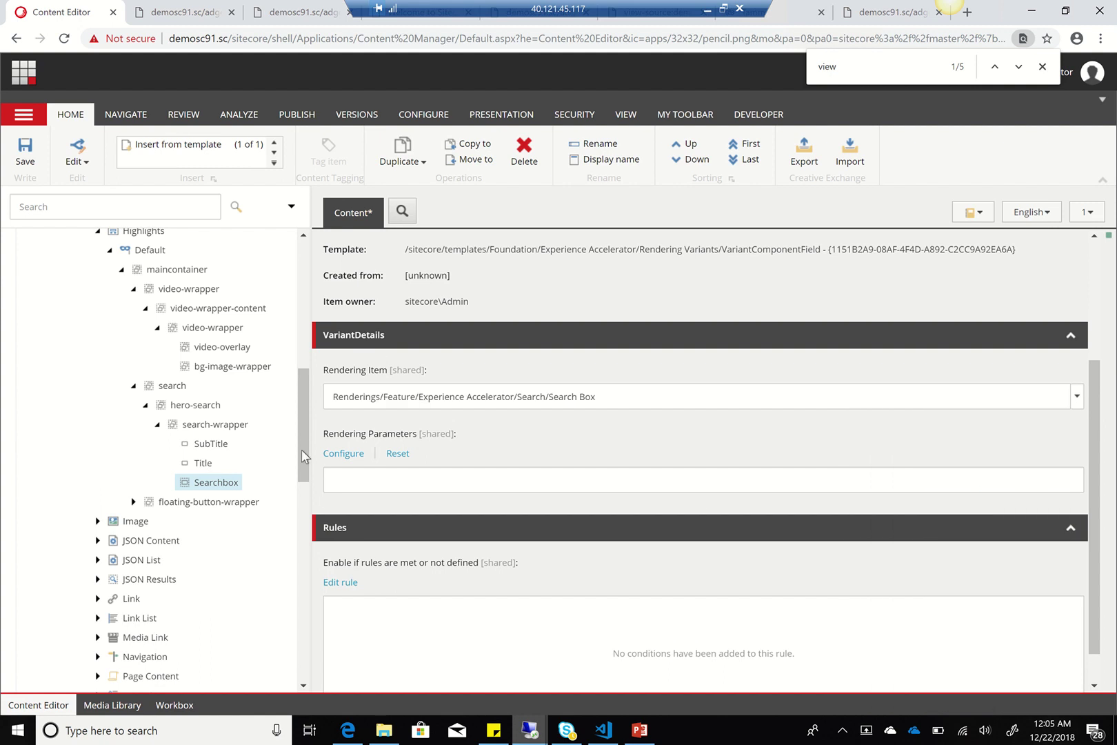
Save the rendering change and set the Searchbox data source to the Default search box.
{"action": "left_click", "coordinate": [25, 153]}
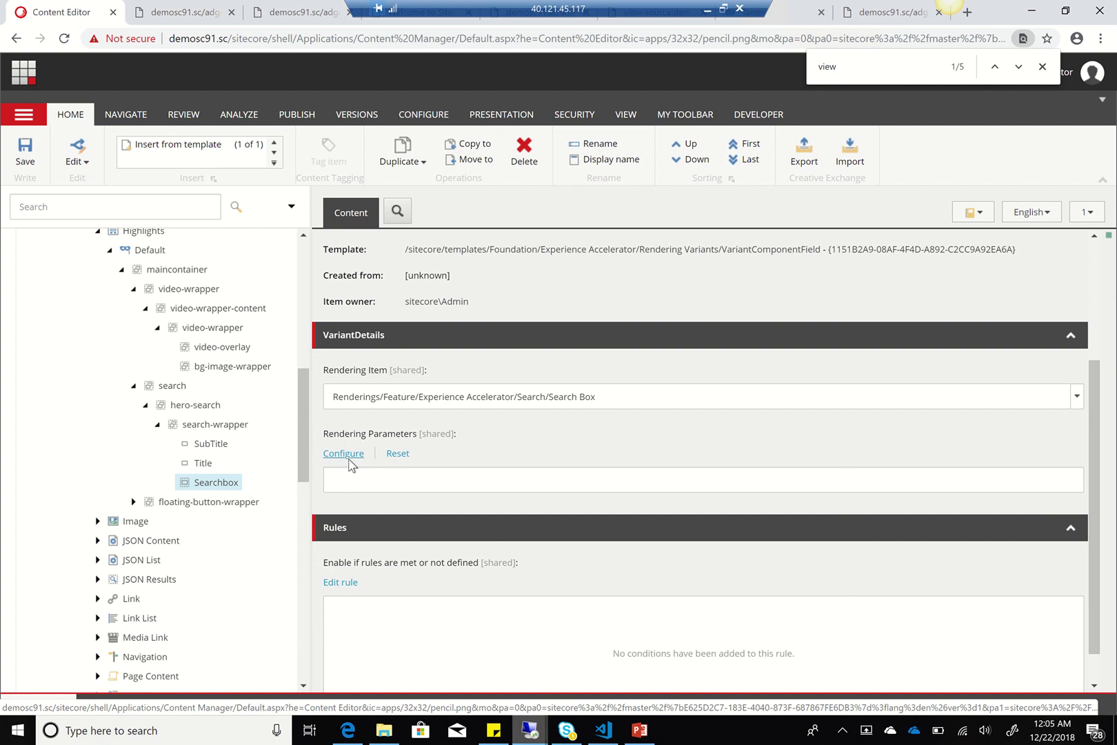
{"action": "left_click", "coordinate": [344, 453]}
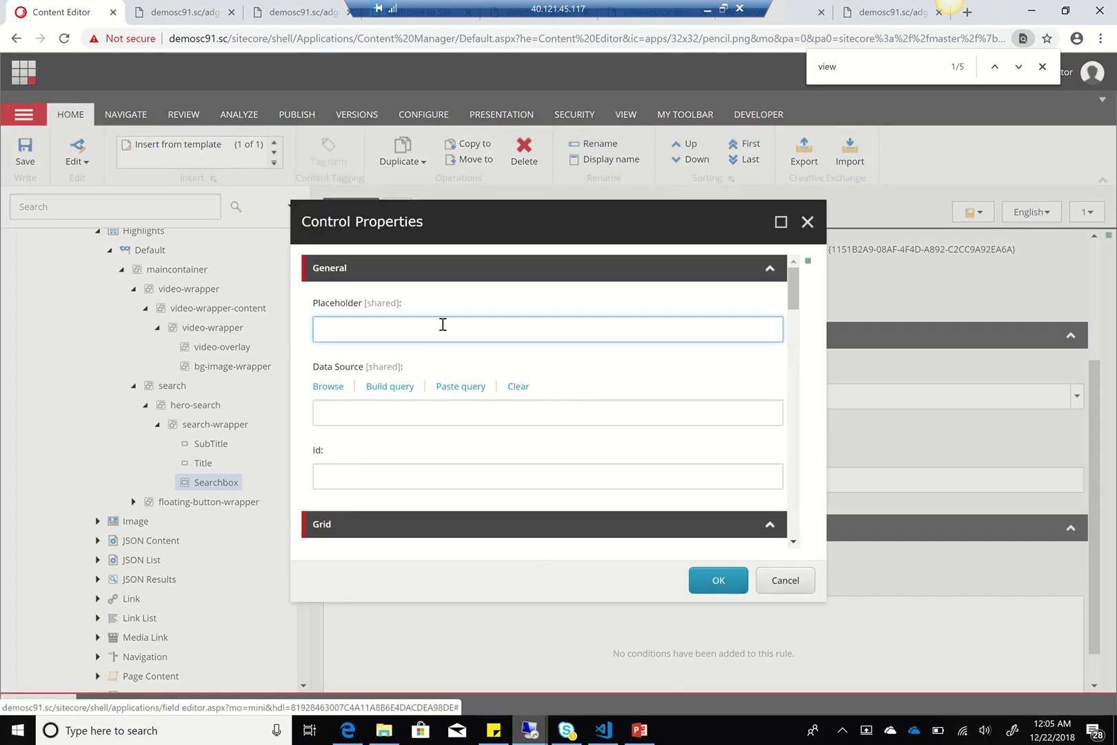
{"action": "scroll", "coordinate": [556, 409], "scroll_direction": "down", "scroll_amount": 2}
{"action": "scroll", "coordinate": [517, 395], "scroll_direction": "down", "scroll_amount": 1}
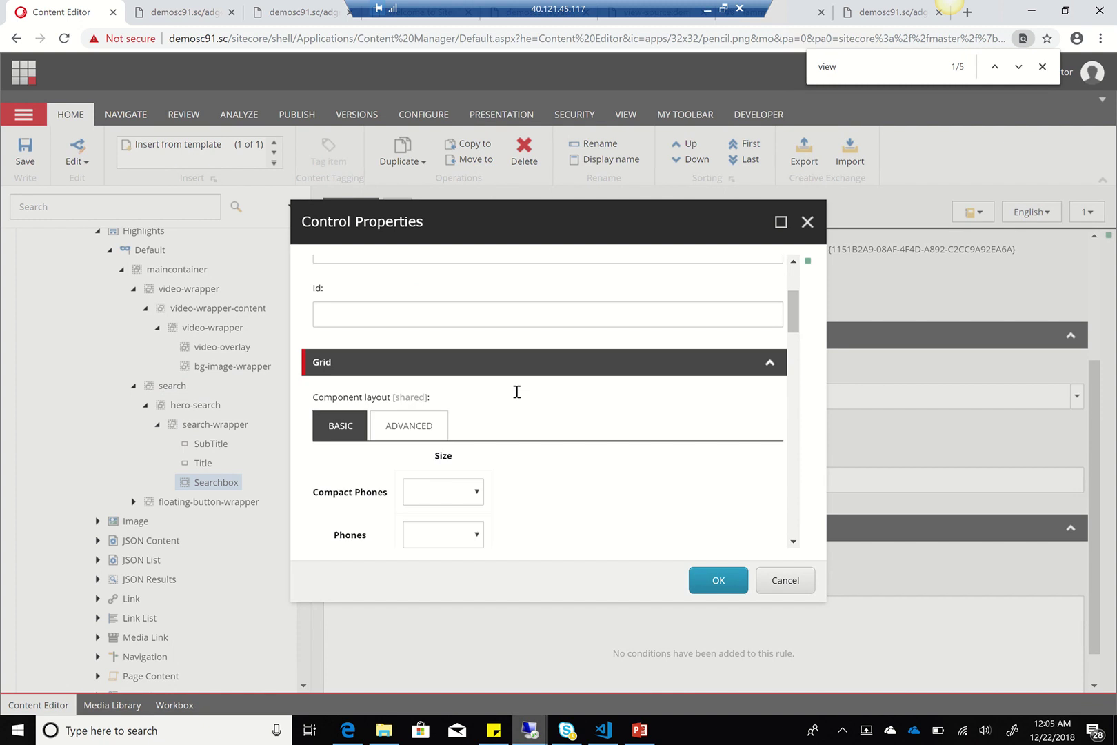
{"action": "scroll", "coordinate": [352, 296], "scroll_direction": "up", "scroll_amount": 1}
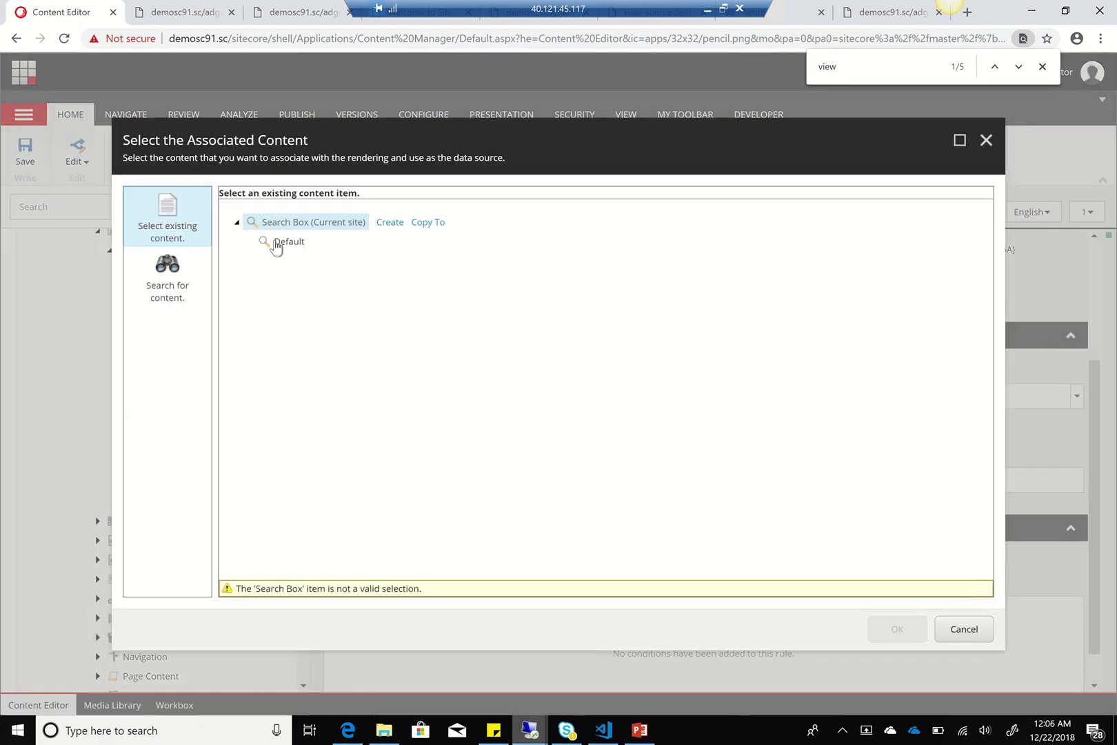
{"action": "left_click", "coordinate": [280, 242]}
{"action": "left_click", "coordinate": [896, 628]}
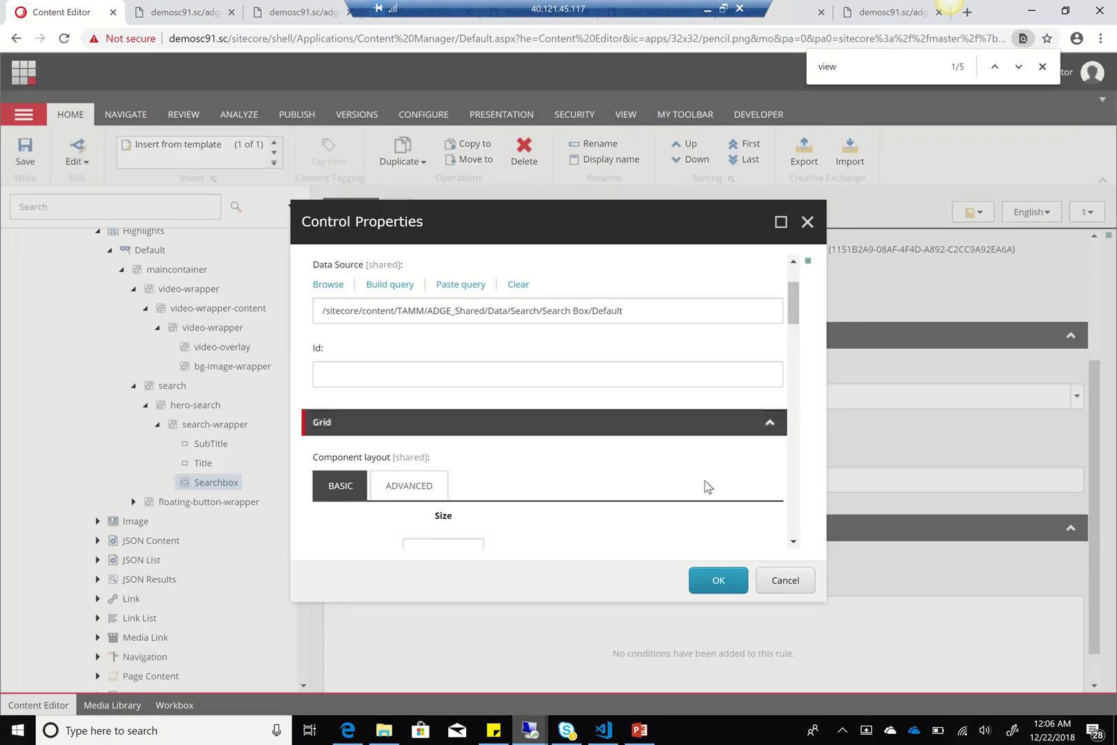
Set the search scope to Scope and the search result page to Home/Page1, then apply.
{"action": "scroll", "coordinate": [579, 452], "scroll_direction": "down", "scroll_amount": 6}
{"action": "scroll", "coordinate": [578, 452], "scroll_direction": "down", "scroll_amount": 1}
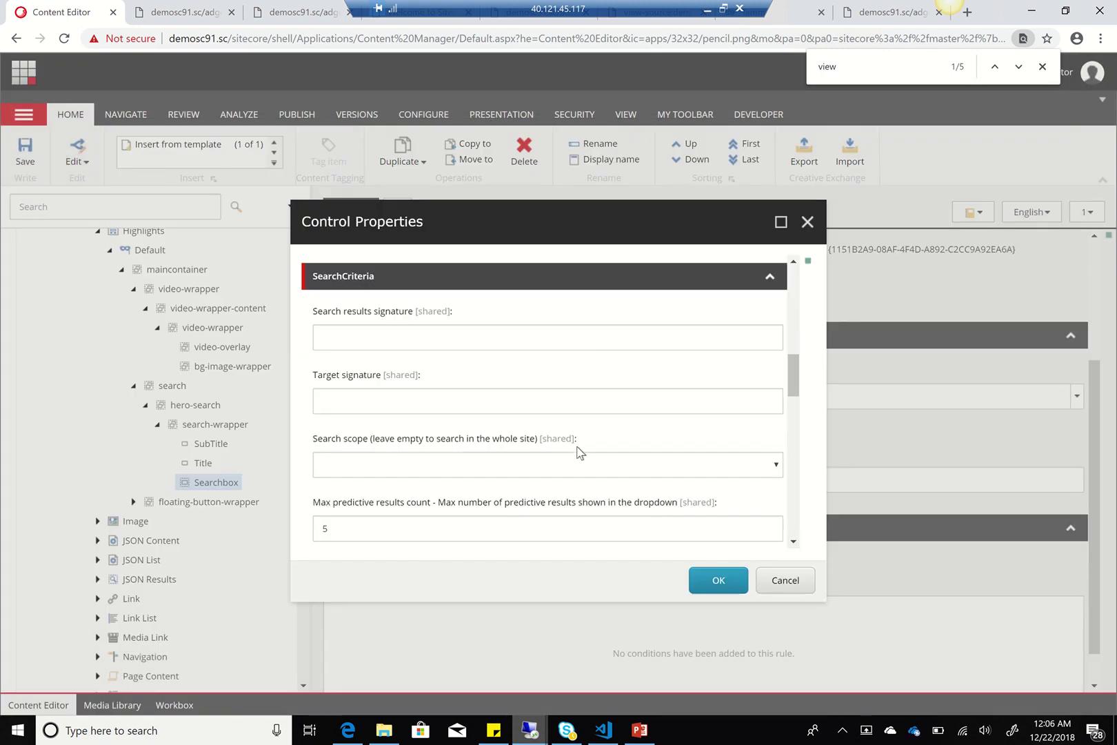
{"action": "left_click", "coordinate": [486, 465]}
{"action": "left_click", "coordinate": [403, 520]}
{"action": "scroll", "coordinate": [452, 479], "scroll_direction": "down", "scroll_amount": 2}
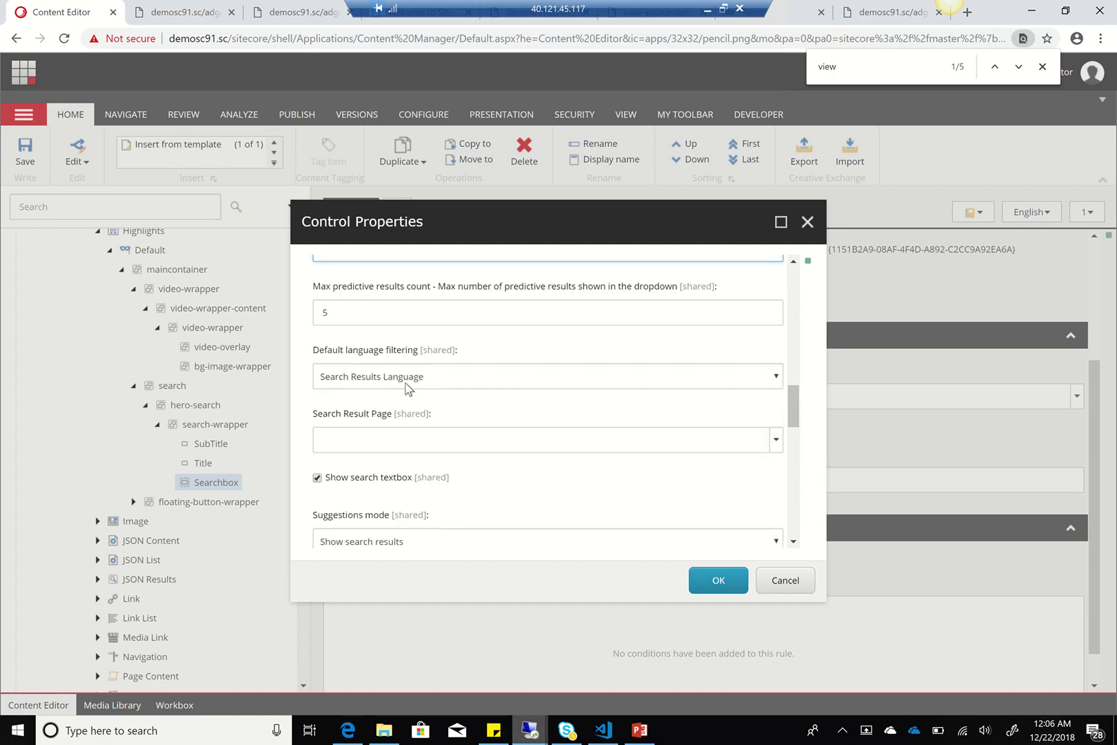
{"action": "left_click", "coordinate": [396, 441]}
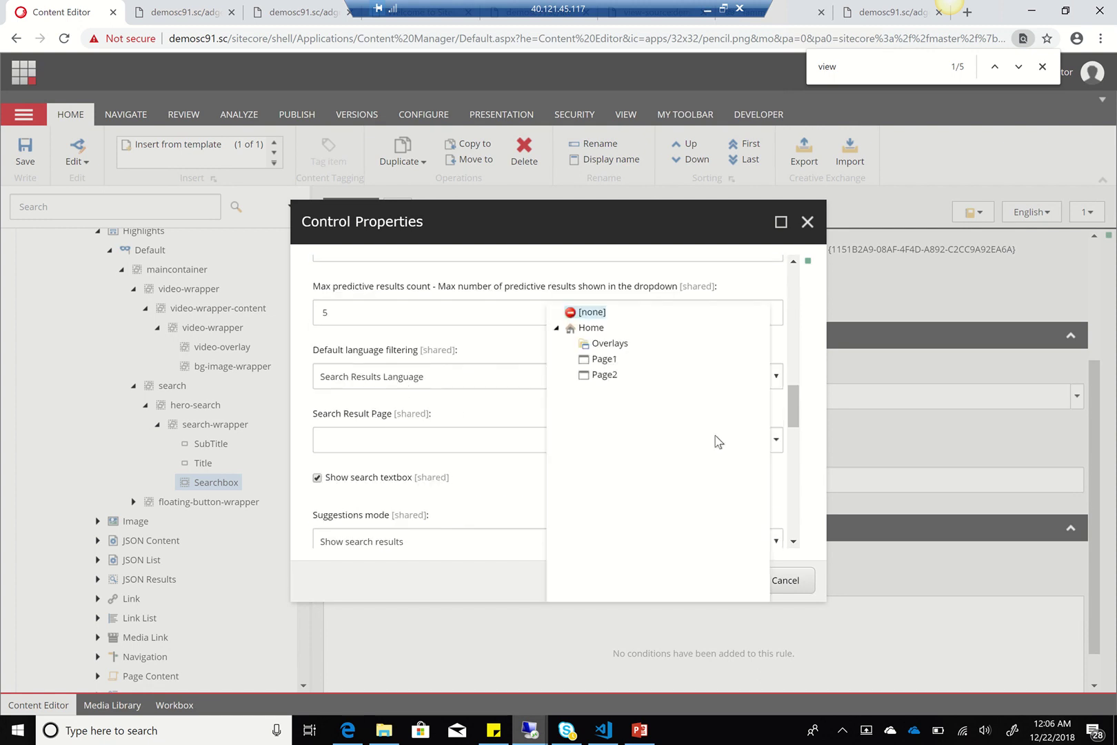
{"action": "left_click", "coordinate": [597, 360]}
{"action": "scroll", "coordinate": [514, 439], "scroll_direction": "down", "scroll_amount": 2}
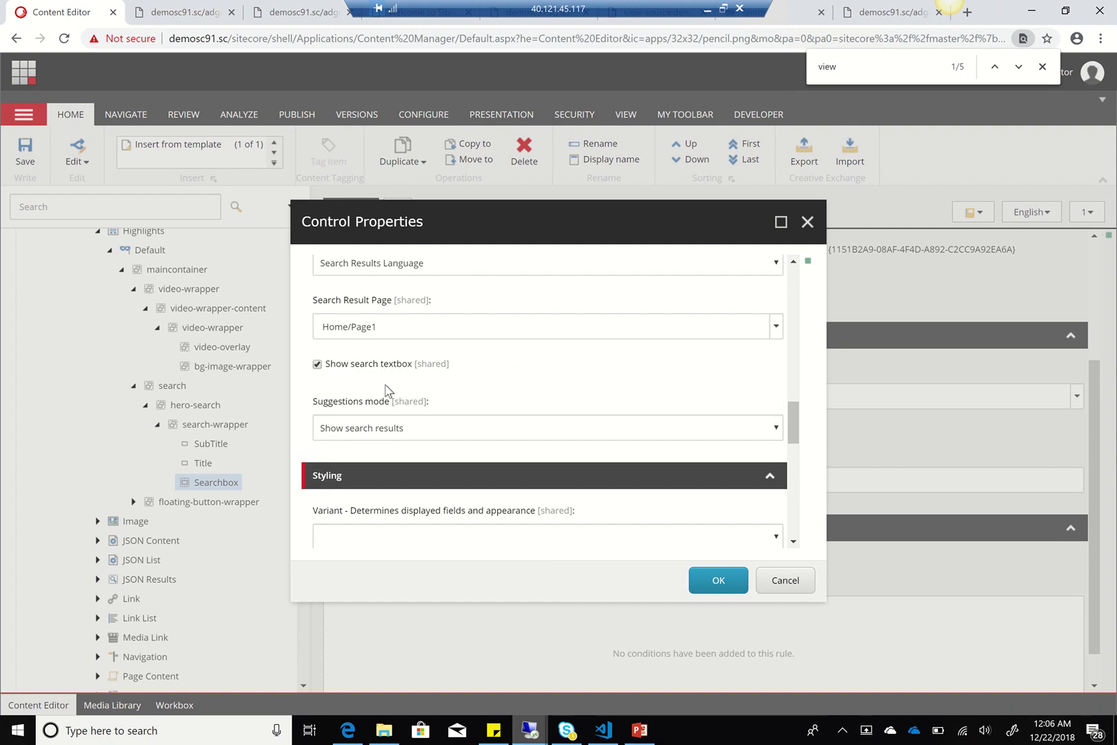
{"action": "scroll", "coordinate": [500, 431], "scroll_direction": "down", "scroll_amount": 1}
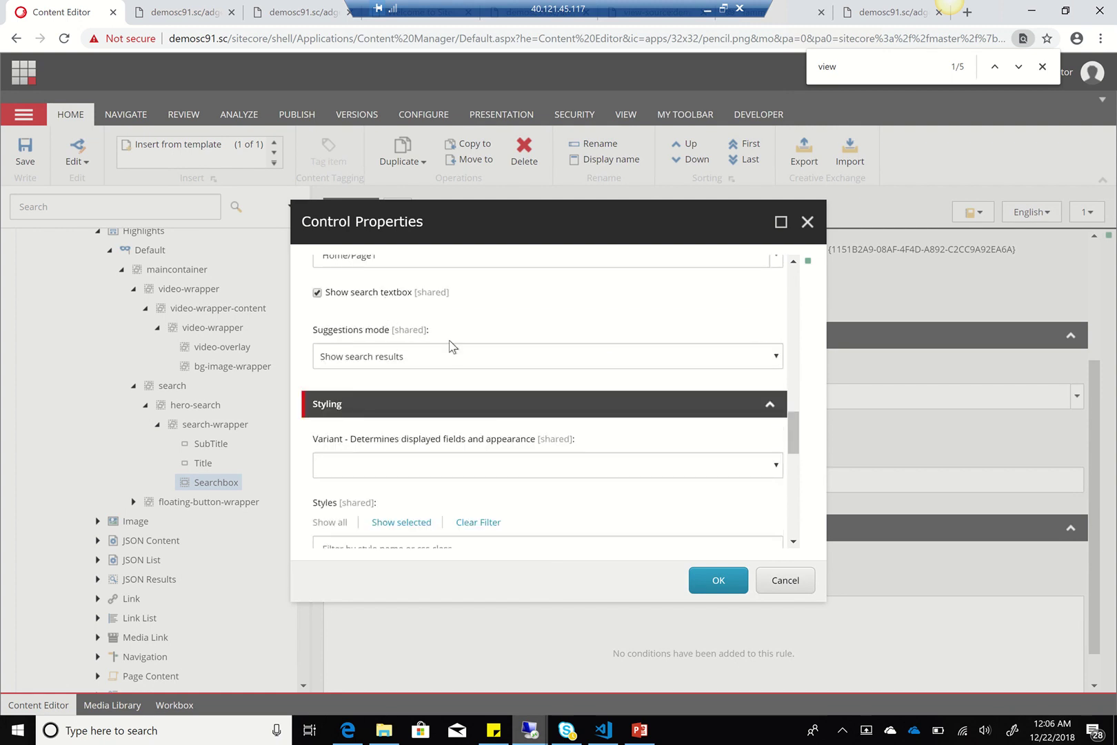
{"action": "left_click", "coordinate": [715, 581]}
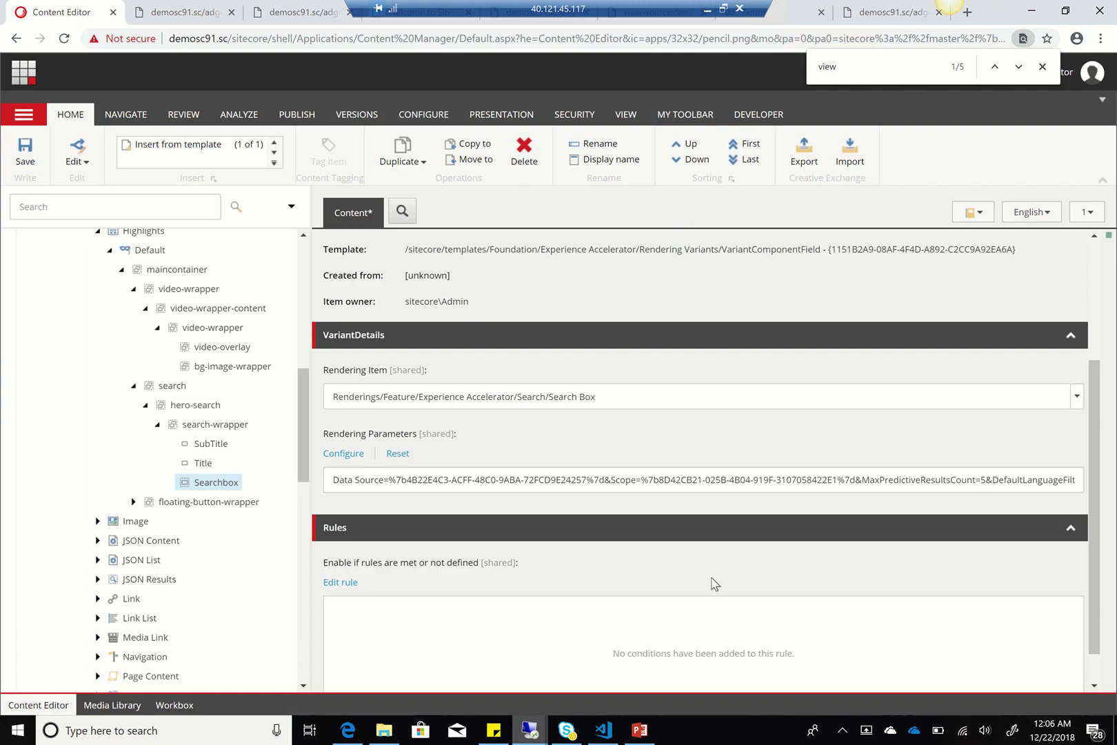
Save the rendering parameters and collapse the maincontainer, Default and Highlights tree nodes.
{"action": "left_click", "coordinate": [25, 160]}
{"action": "left_click", "coordinate": [122, 269]}
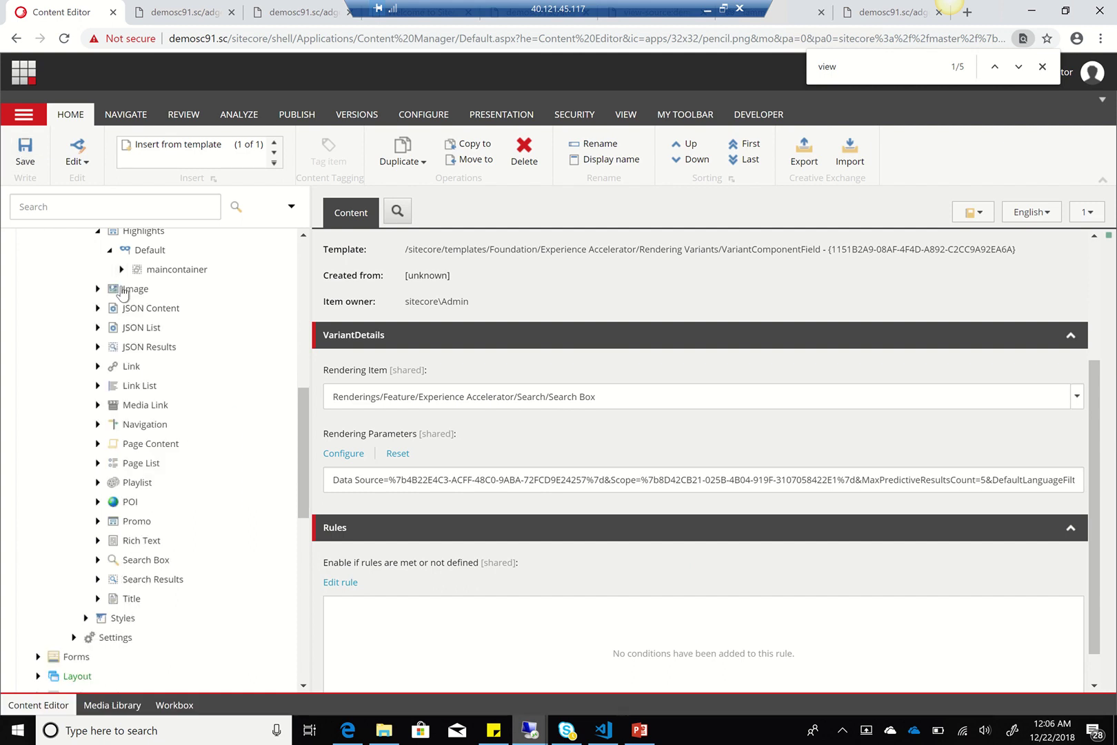
{"action": "left_click", "coordinate": [110, 250]}
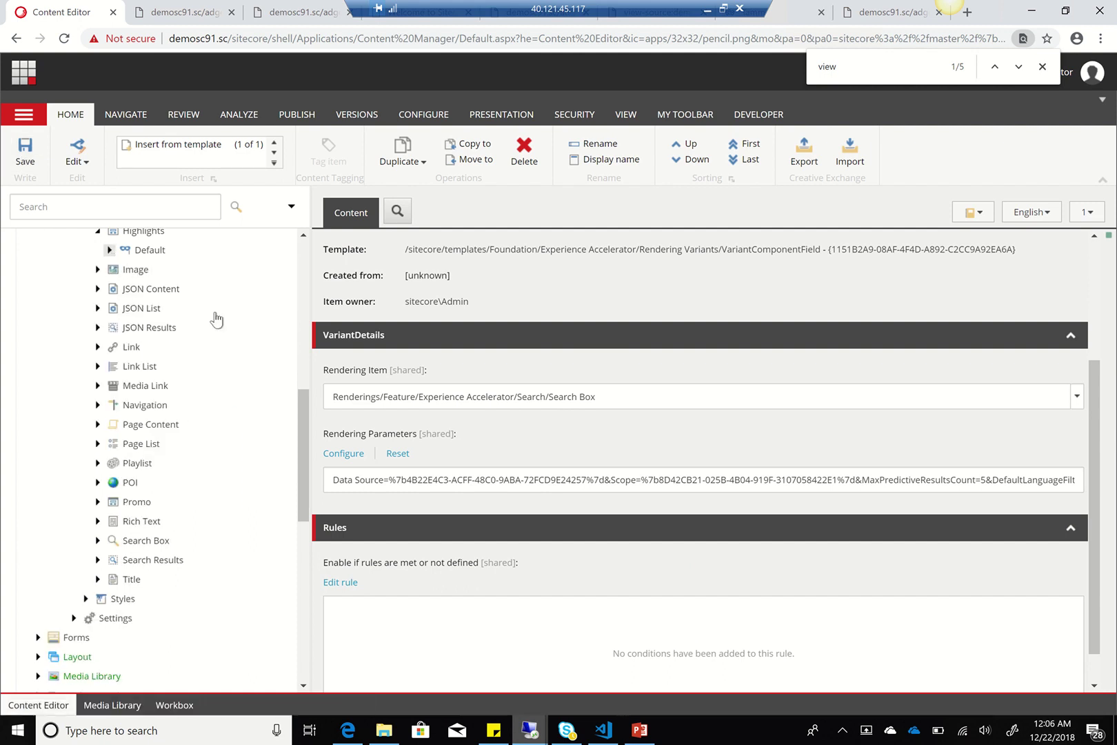
{"action": "scroll", "coordinate": [172, 319], "scroll_direction": "up", "scroll_amount": 1}
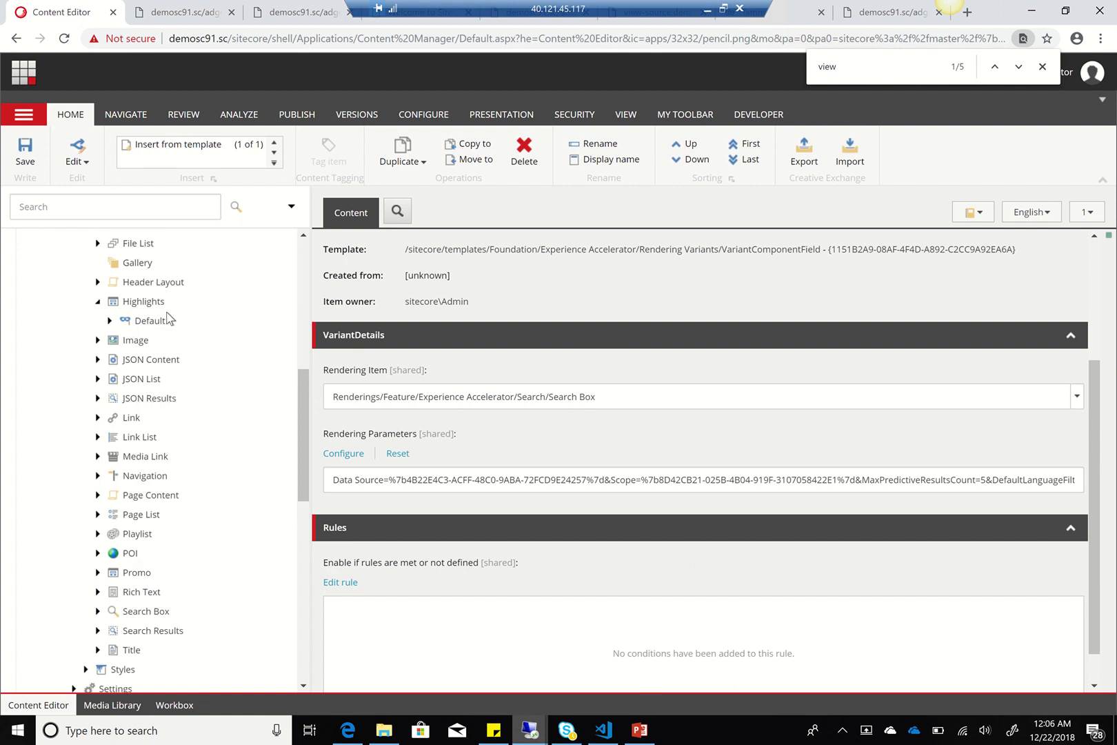
{"action": "left_click", "coordinate": [98, 302]}
{"action": "scroll", "coordinate": [97, 307], "scroll_direction": "up", "scroll_amount": 1}
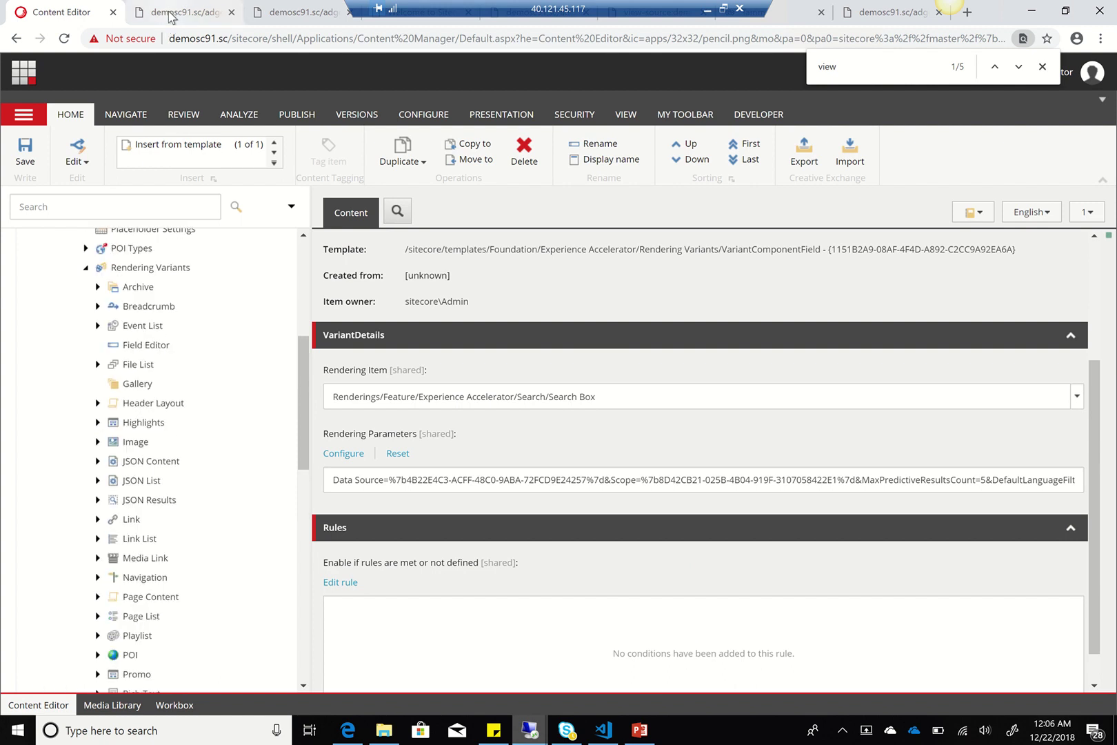
Drag a Highlights component into the column-1-1 area and bind it to the Highlights item.
{"action": "left_click", "coordinate": [183, 12]}
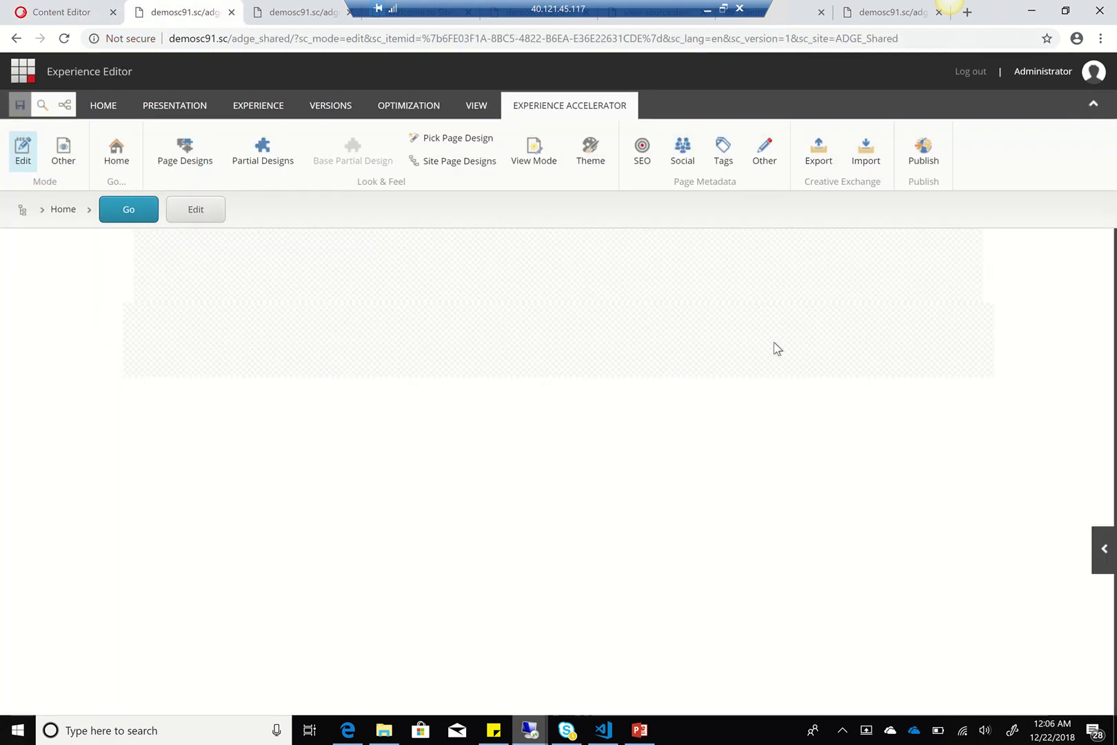
{"action": "left_click", "coordinate": [726, 324]}
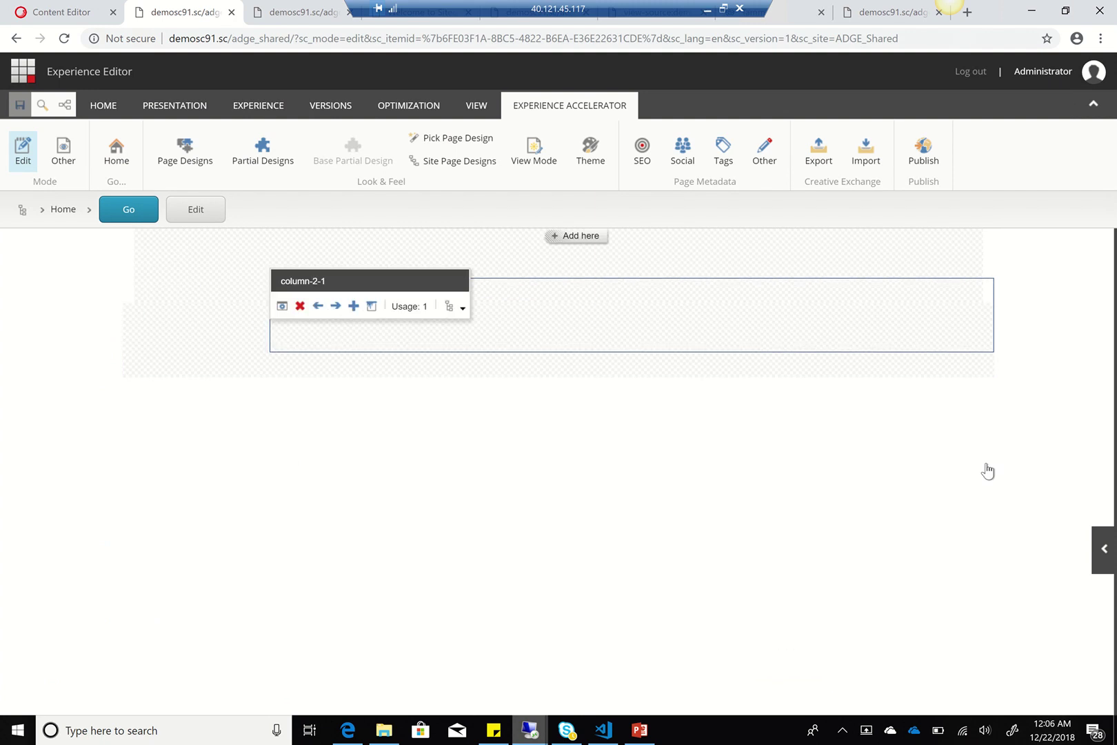
{"action": "left_click", "coordinate": [476, 297]}
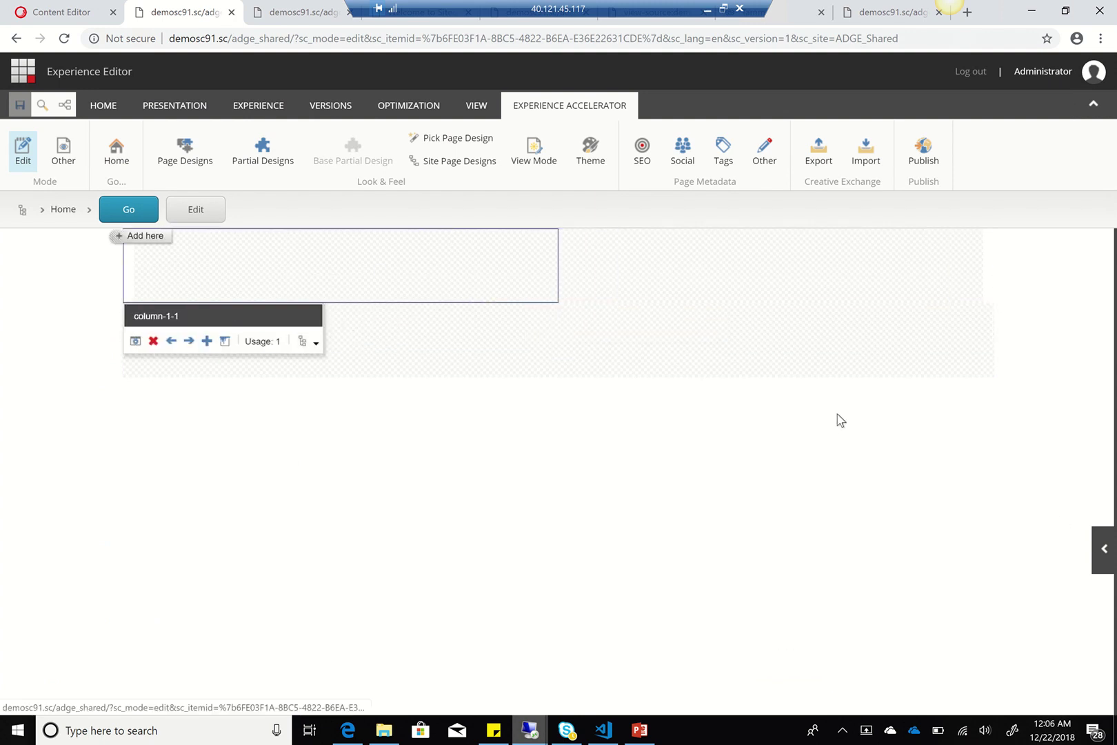
{"action": "left_click", "coordinate": [1102, 549]}
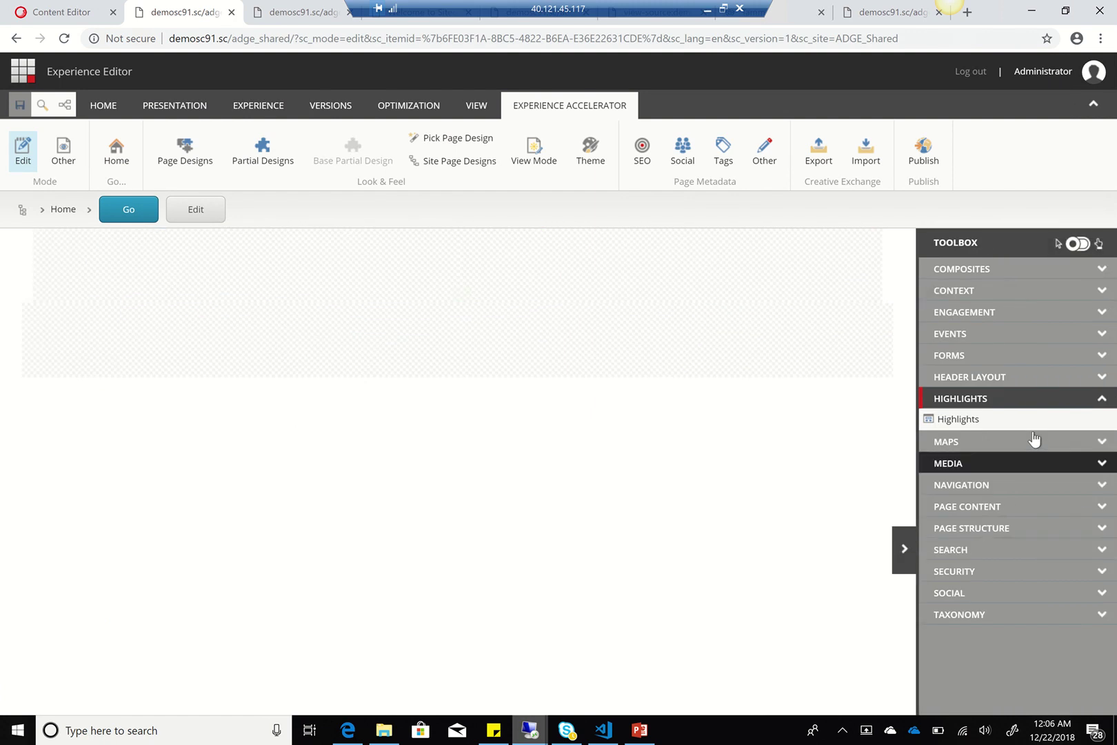
{"action": "mouse_move", "coordinate": [727, 333]}
{"action": "left_mouse_down"}
{"action": "mouse_move", "coordinate": [686, 329]}
{"action": "mouse_move", "coordinate": [491, 244]}
{"action": "mouse_move", "coordinate": [449, 243]}
{"action": "left_mouse_up"}
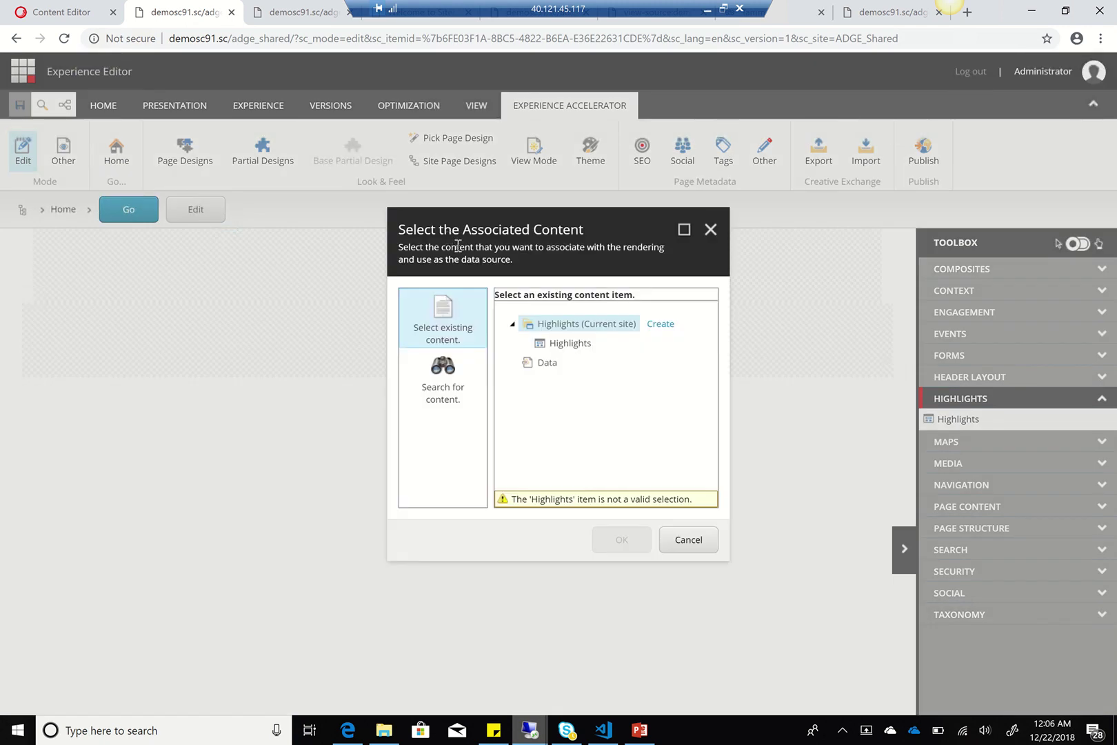
{"action": "left_click", "coordinate": [577, 347]}
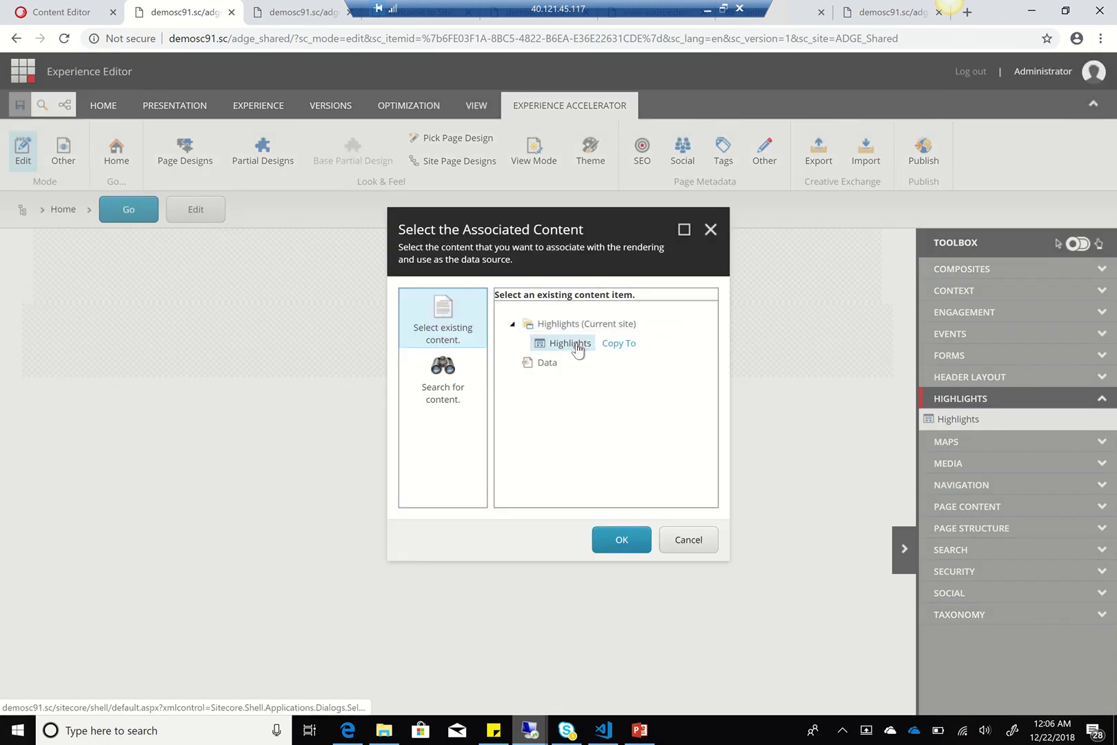
{"action": "left_click", "coordinate": [618, 540]}
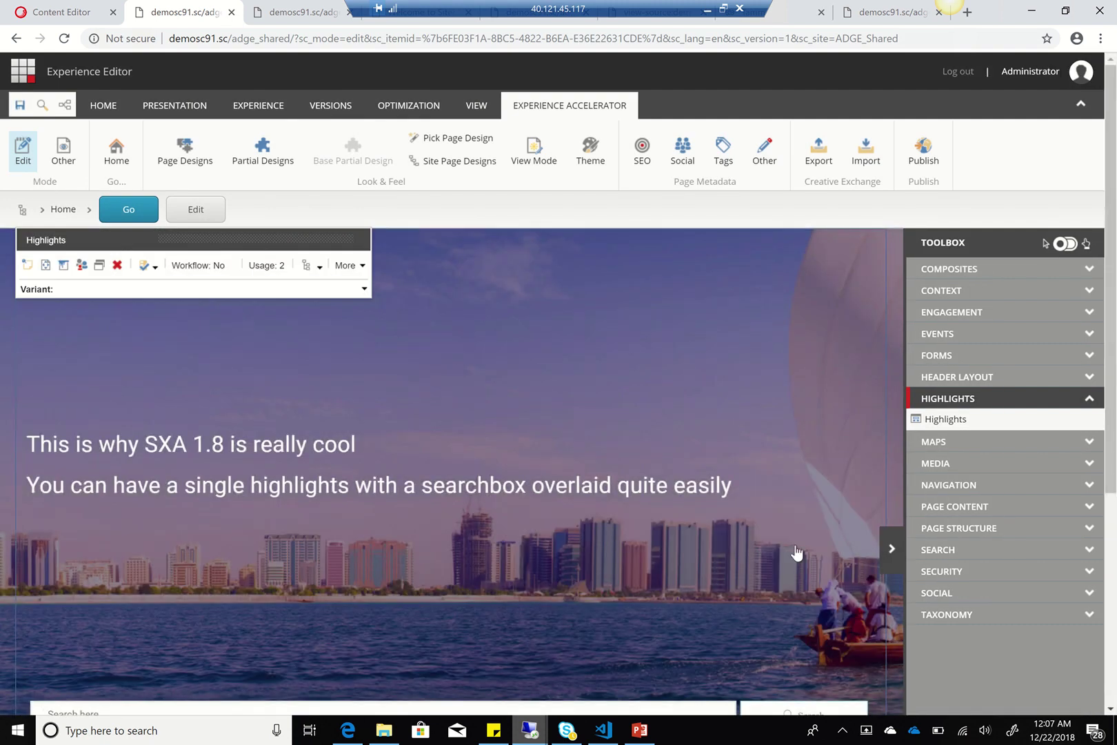
{"action": "scroll", "coordinate": [1113, 381], "scroll_direction": "down", "scroll_amount": 1}
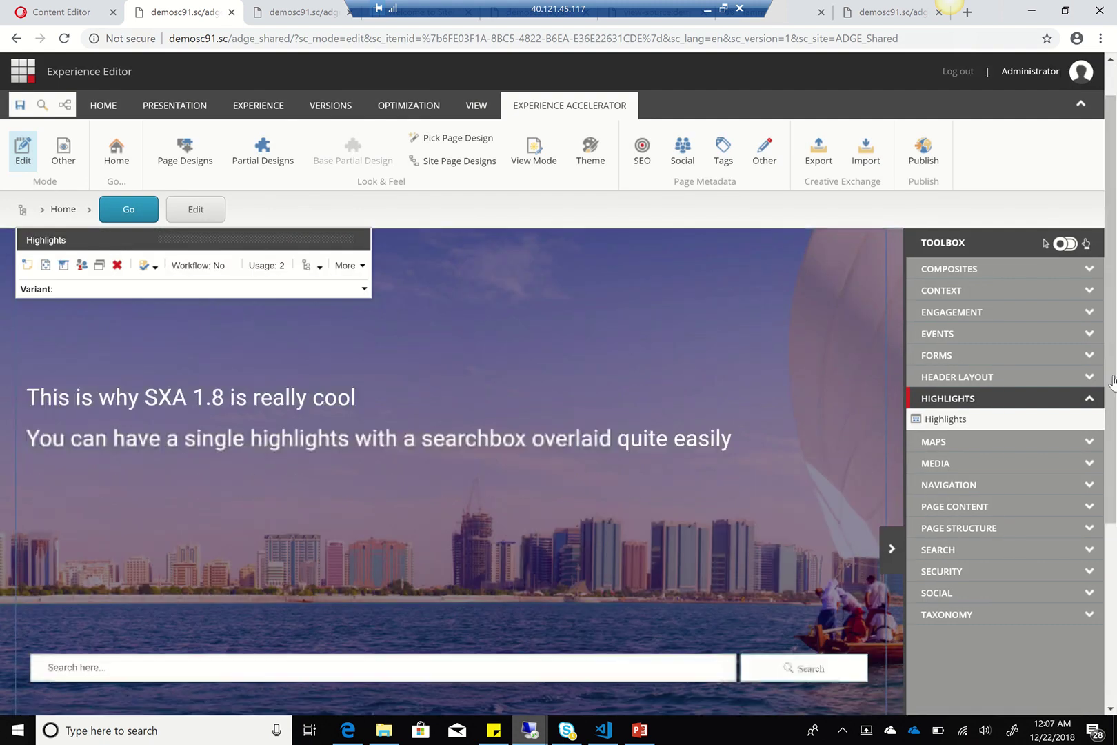
{"action": "scroll", "coordinate": [1113, 381], "scroll_direction": "down", "scroll_amount": 1}
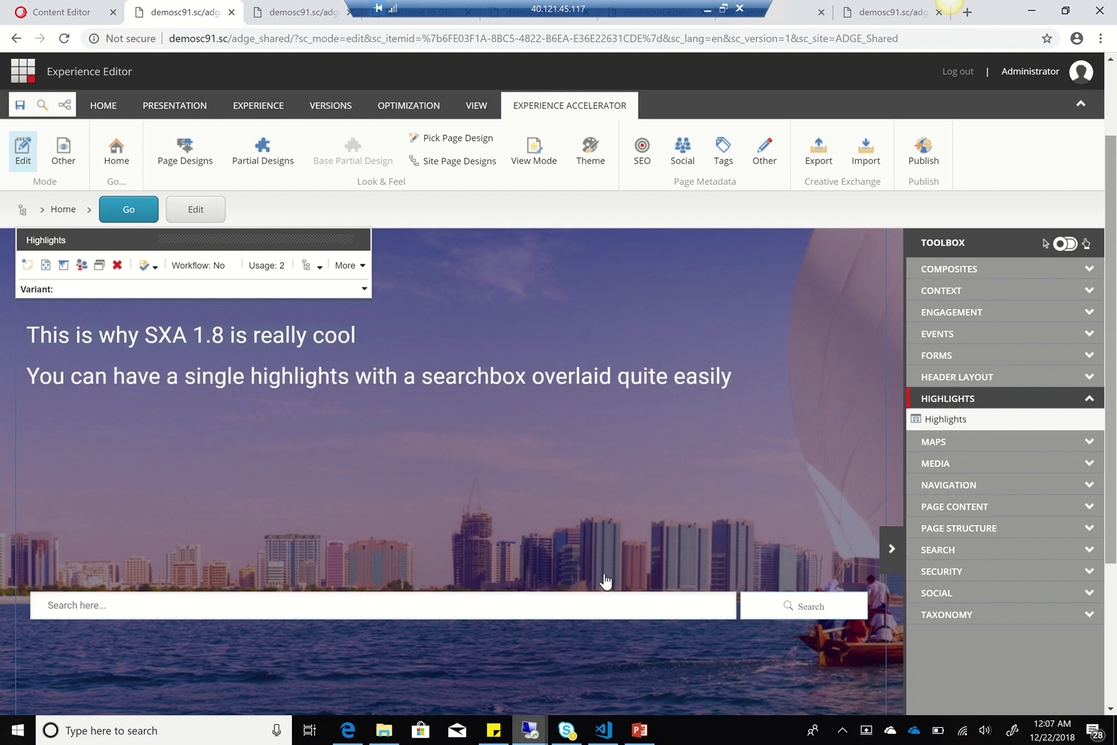
{"action": "left_click", "coordinate": [199, 334]}
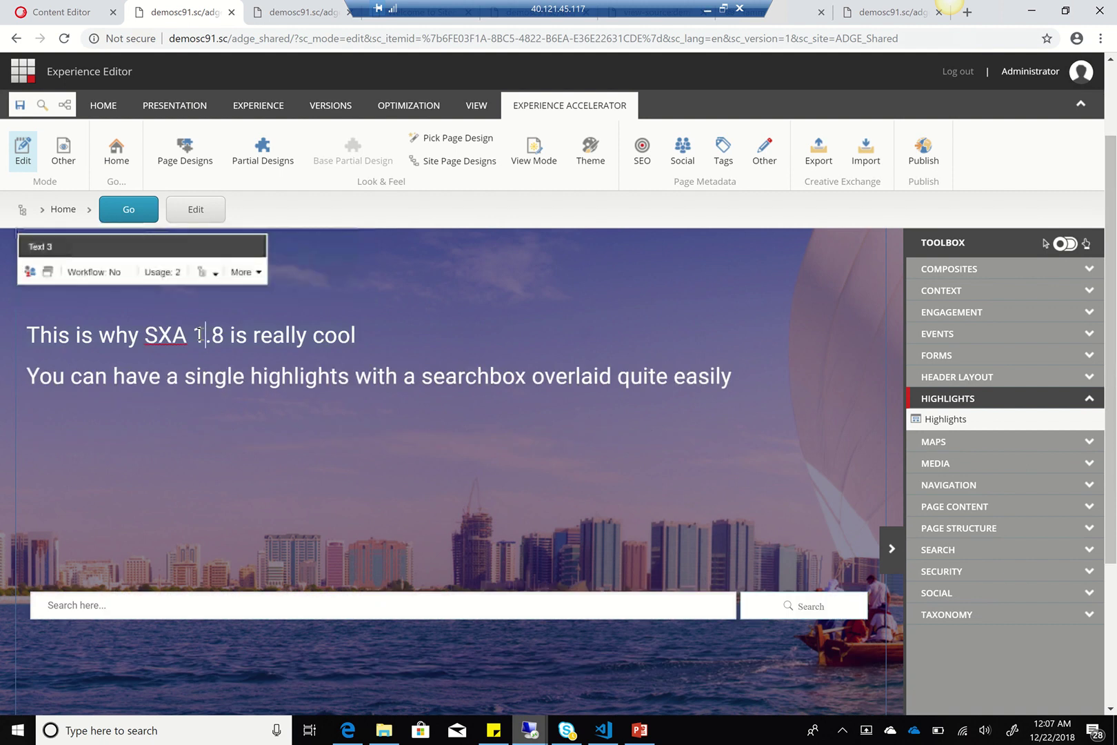
{"action": "left_click", "coordinate": [167, 378]}
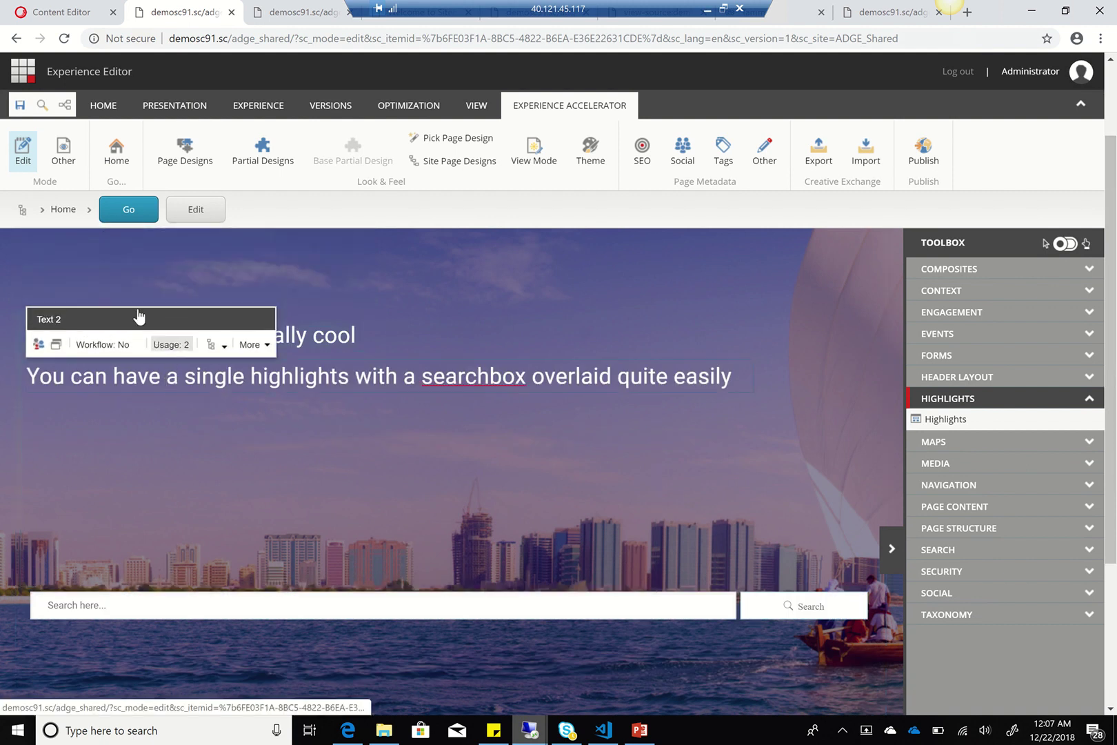
{"action": "left_click", "coordinate": [296, 336]}
{"action": "left_click", "coordinate": [409, 302]}
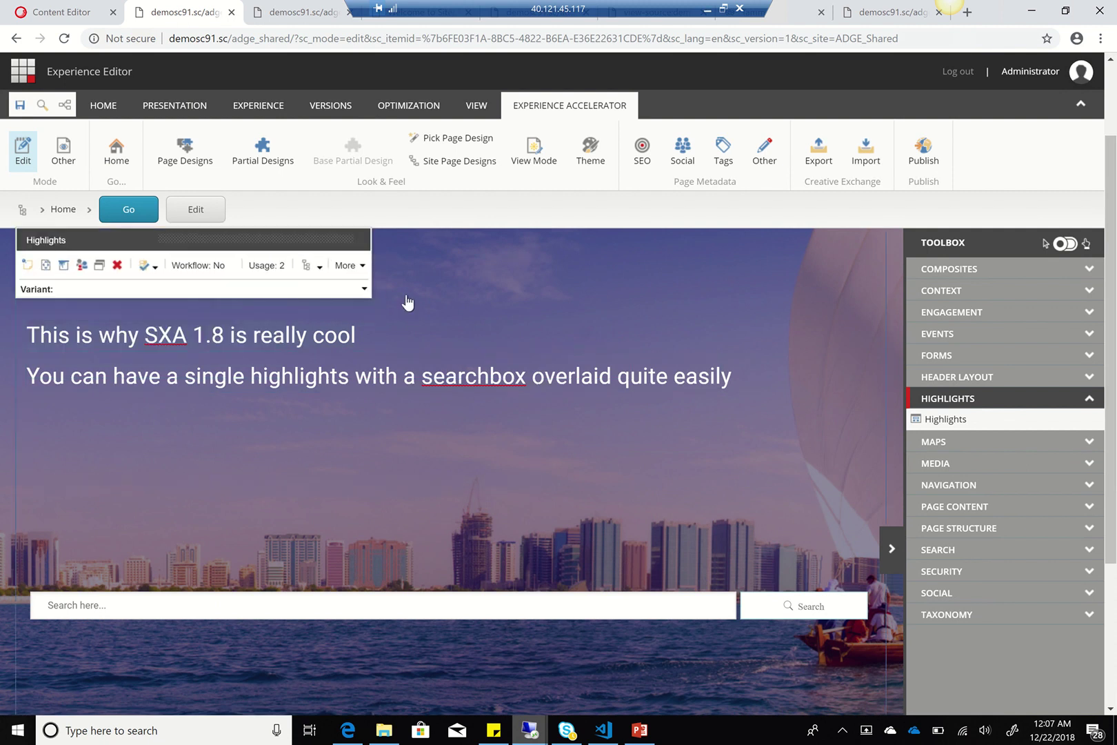
Add a Highlights personalization rule using the 'visit matches pattern card' condition, found by searching 'profil'.
{"action": "left_click", "coordinate": [82, 266]}
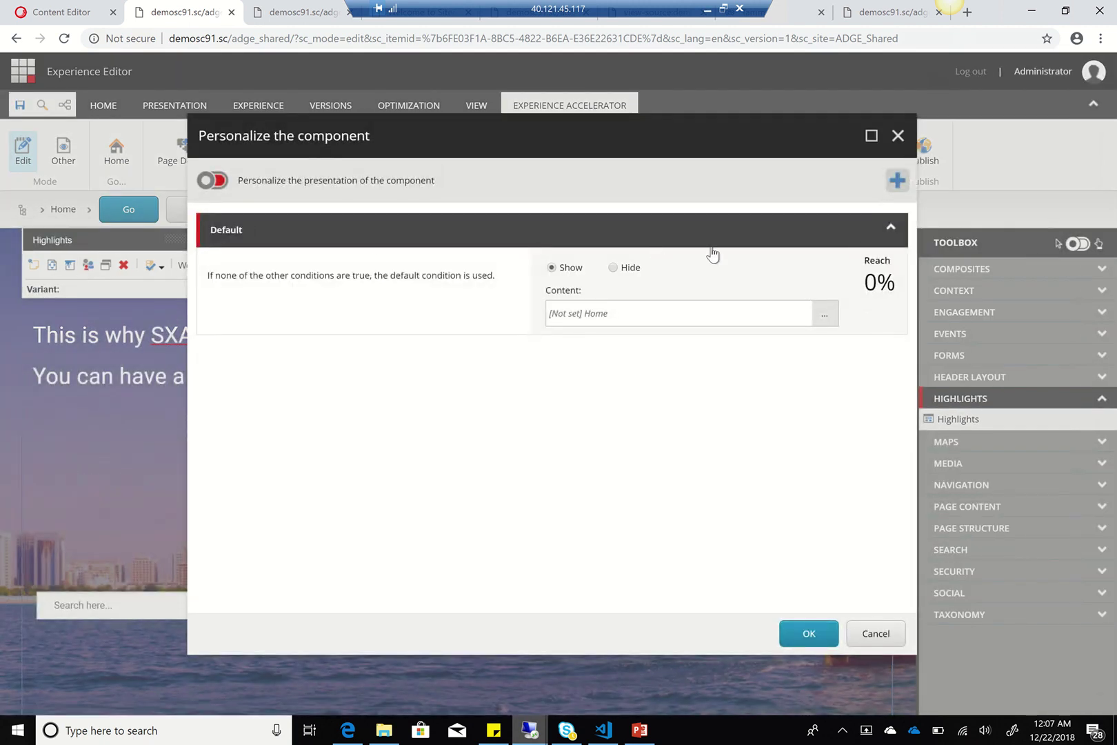
{"action": "left_click", "coordinate": [896, 181]}
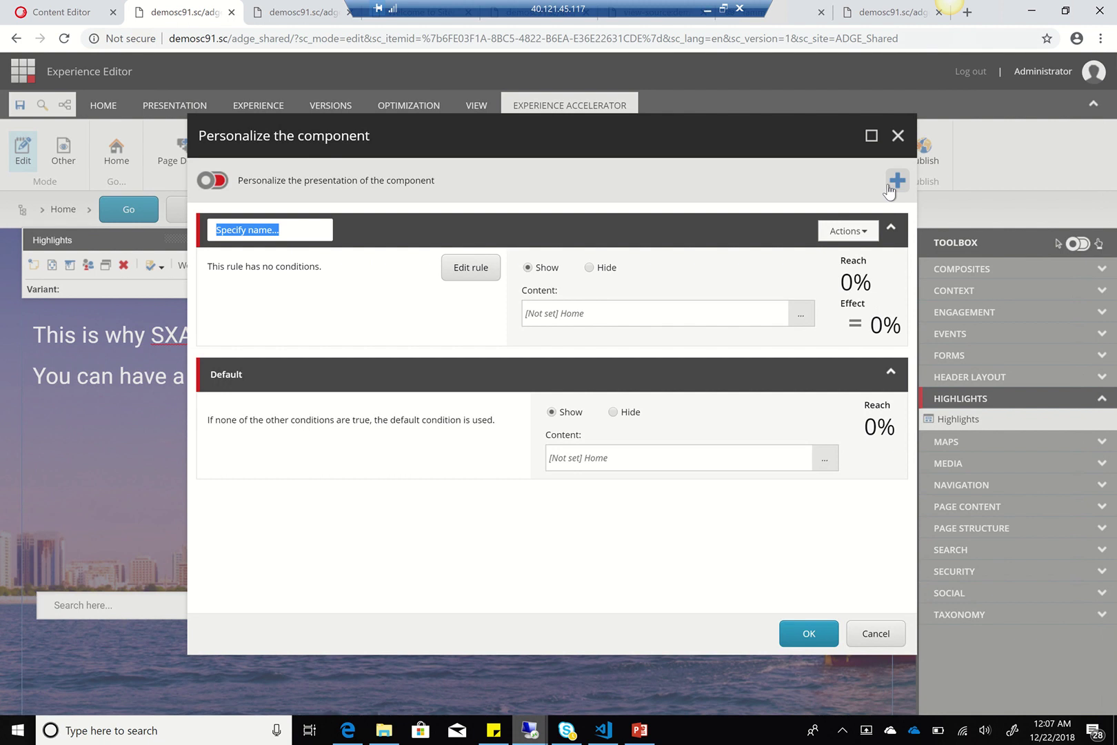
{"action": "left_click", "coordinate": [468, 271]}
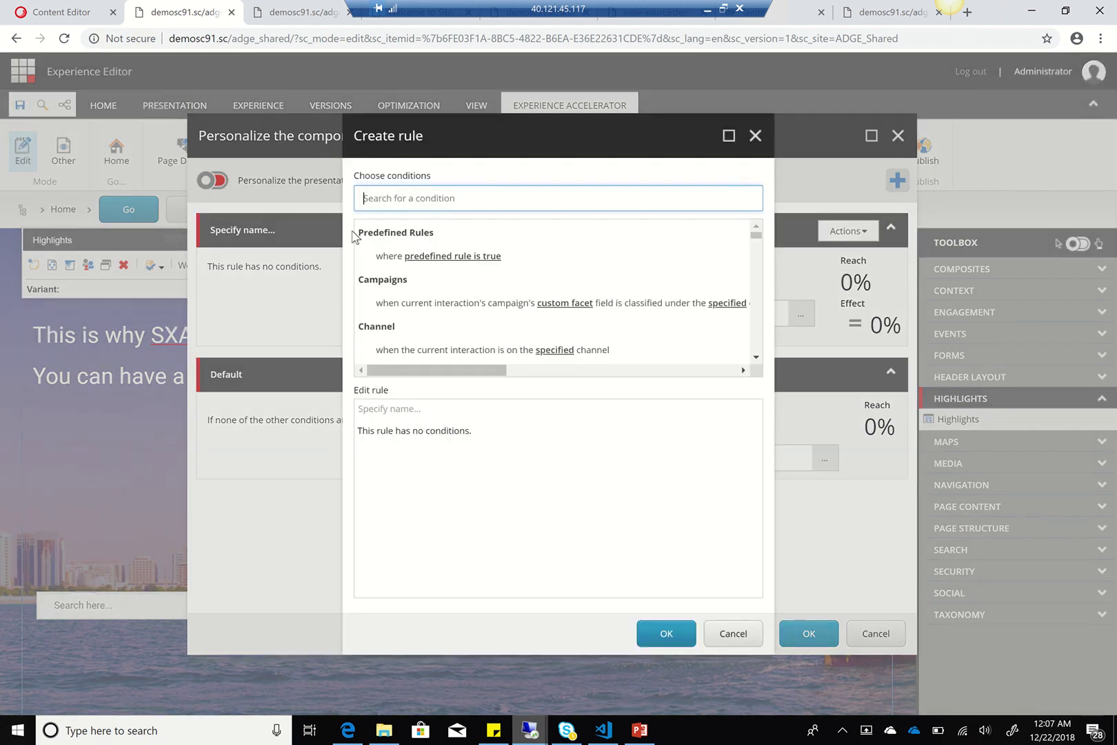
{"action": "left_click", "coordinate": [422, 199]}
{"action": "type", "text": "profil"}
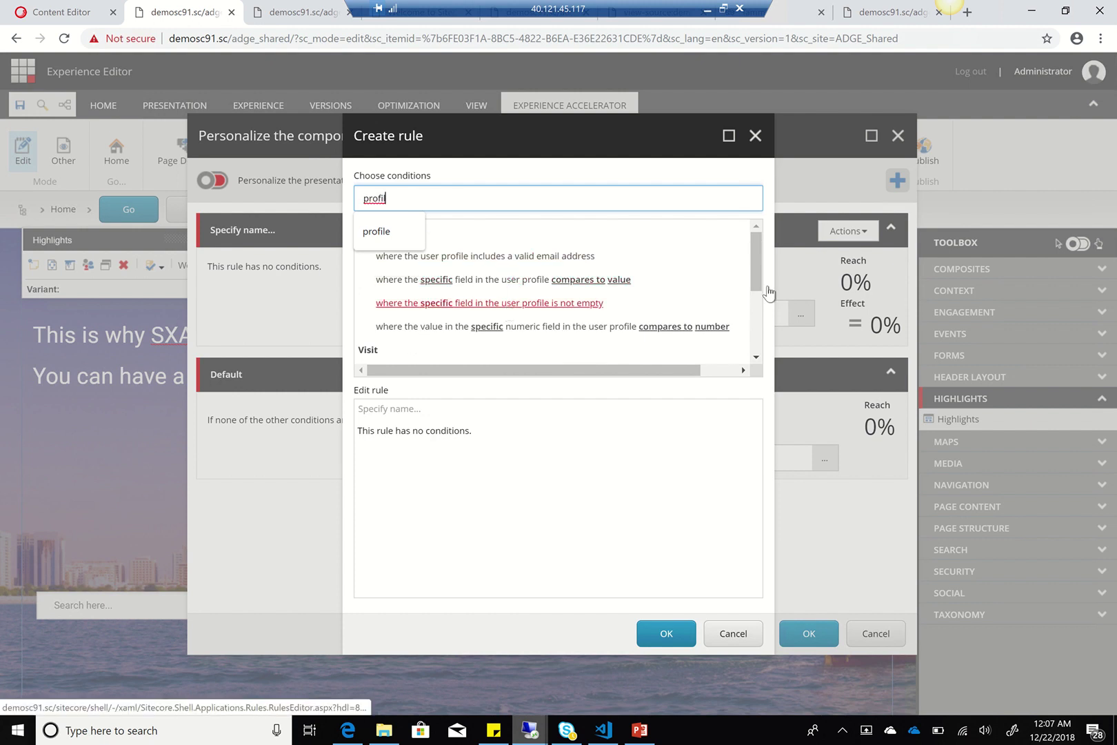
{"action": "left_click", "coordinate": [741, 302]}
{"action": "scroll", "coordinate": [757, 310], "scroll_direction": "down", "scroll_amount": 3}
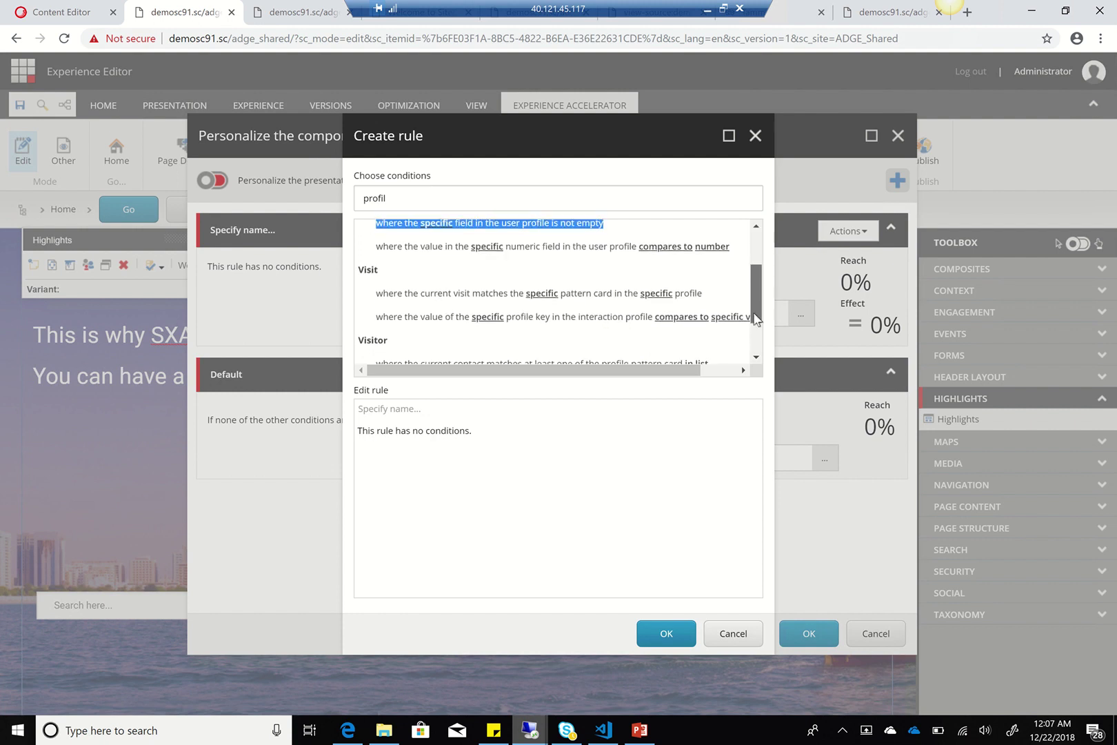
{"action": "left_click", "coordinate": [588, 290]}
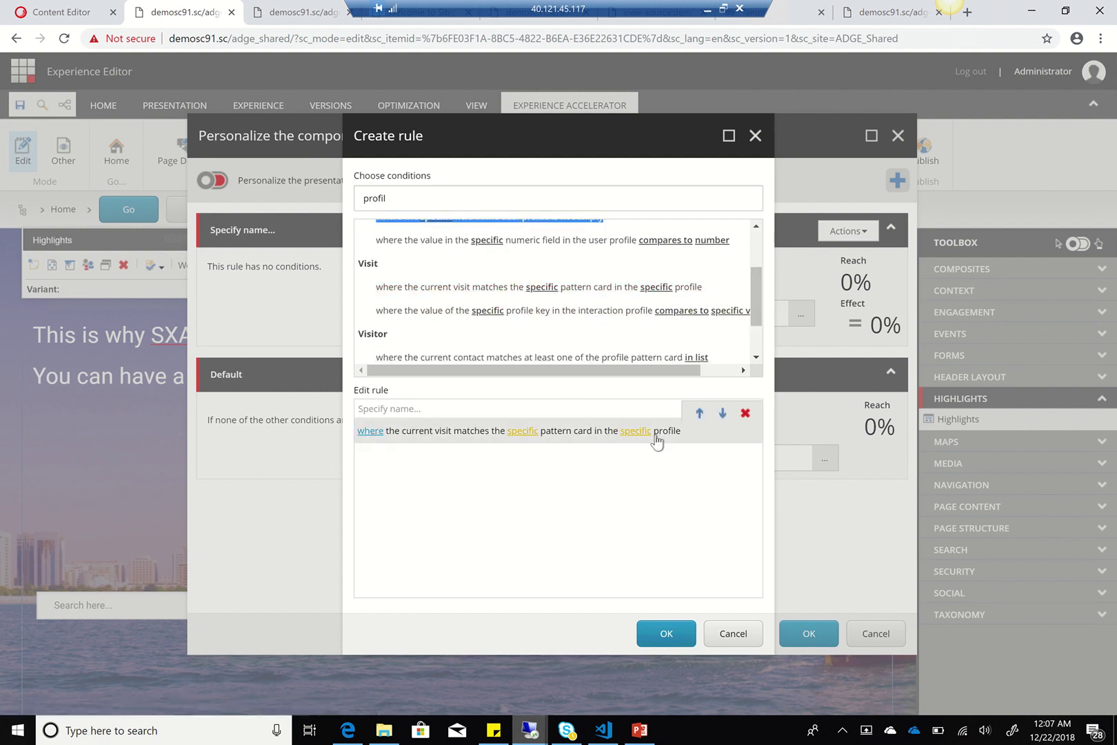
Set the condition's profile to Persona and its pattern card to General Public.
{"action": "left_click", "coordinate": [634, 434]}
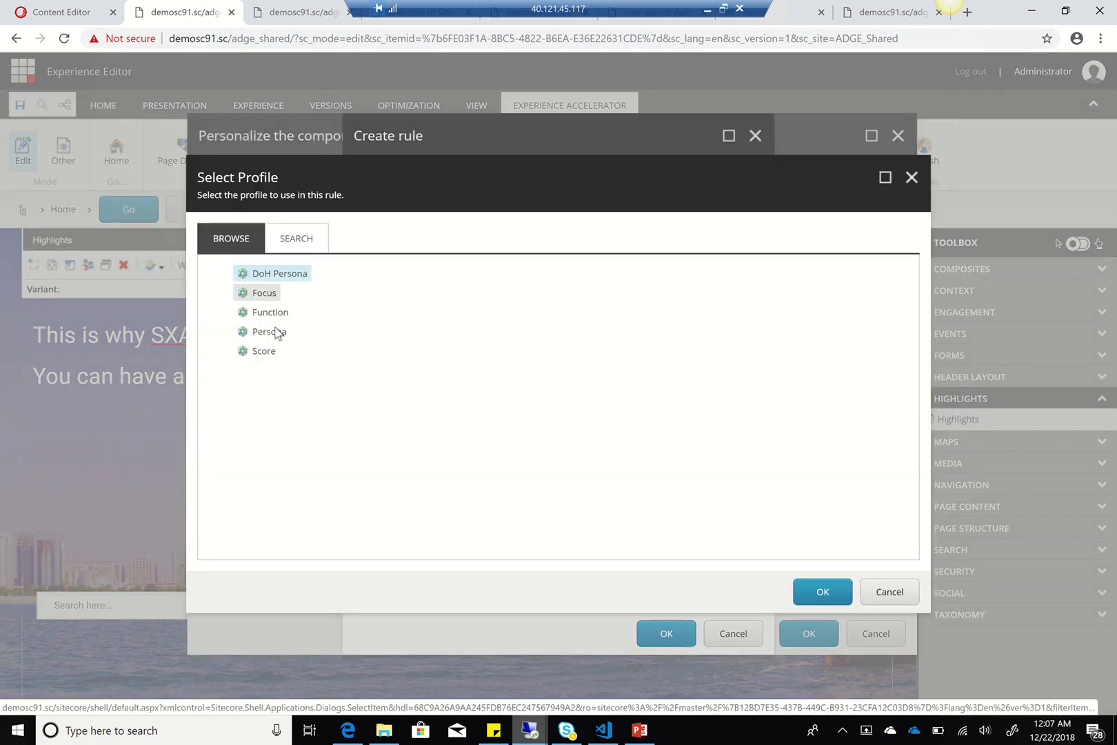
{"action": "left_click", "coordinate": [273, 331]}
{"action": "left_click", "coordinate": [821, 598]}
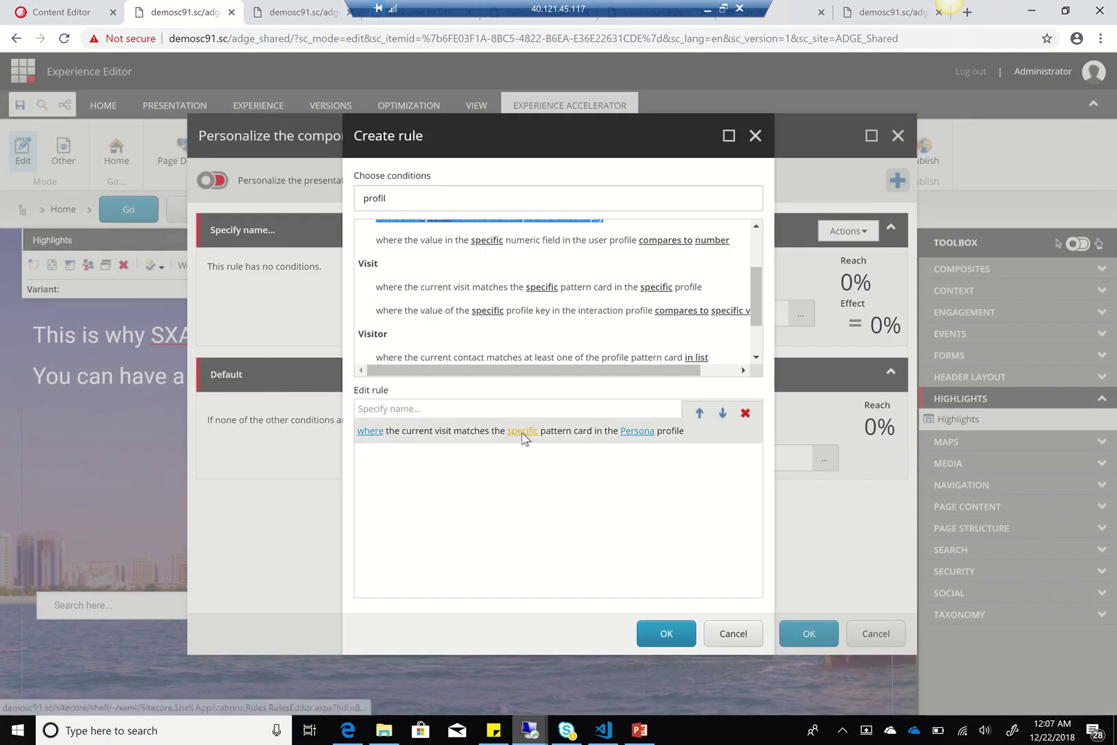
{"action": "left_click", "coordinate": [523, 431]}
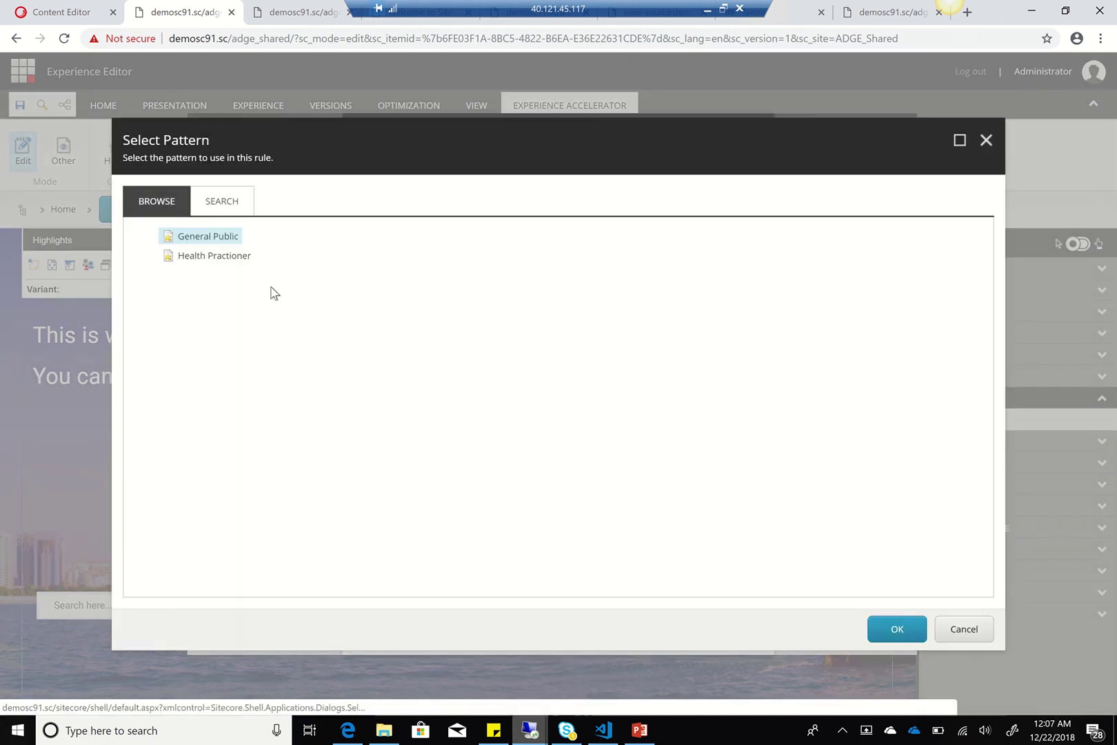
{"action": "left_click", "coordinate": [895, 631]}
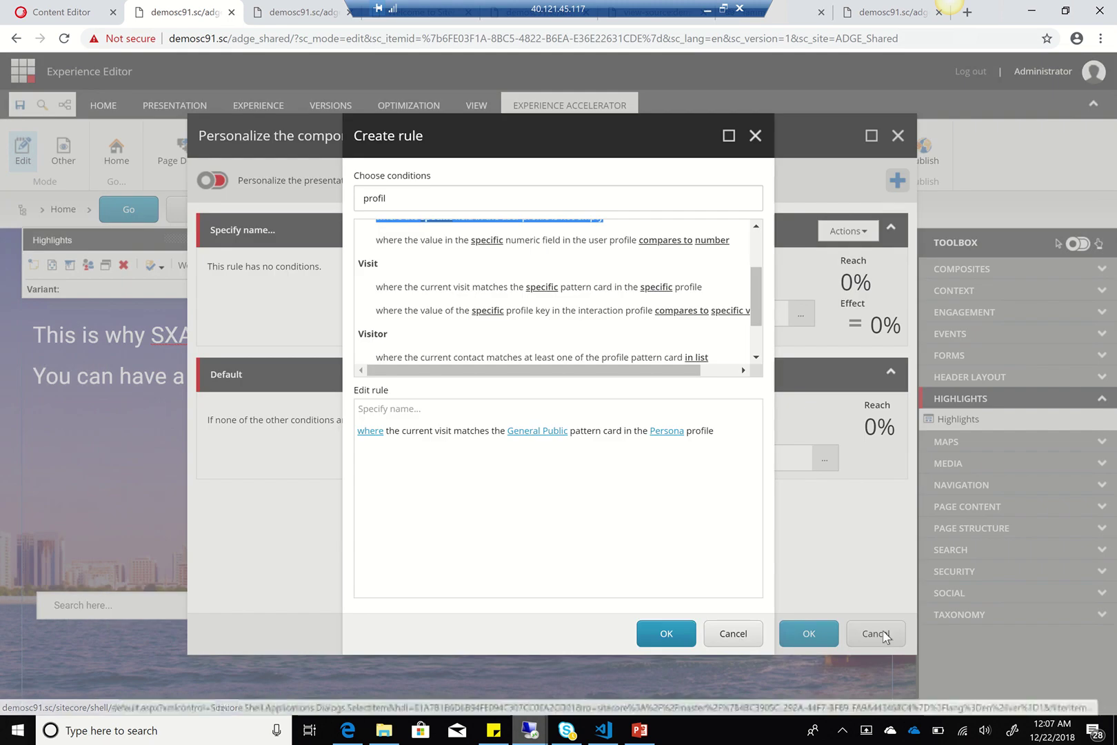
Confirm the rule condition and rename the rule to 'General Public'.
{"action": "left_click", "coordinate": [658, 634]}
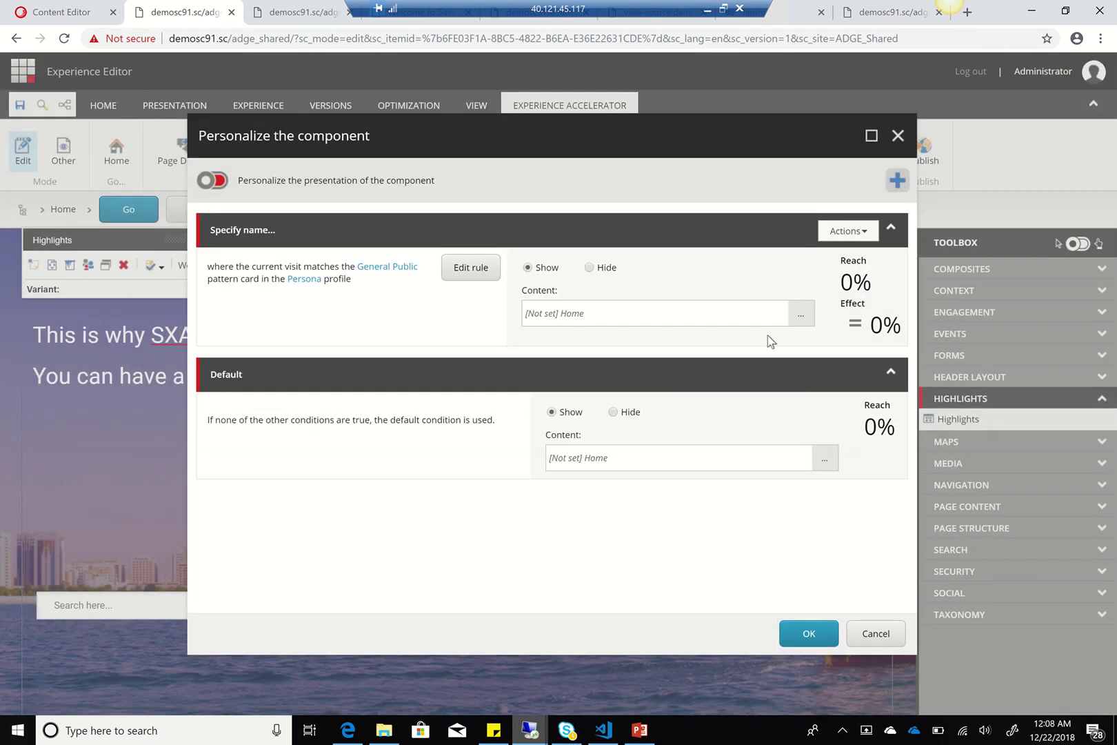
{"action": "left_click", "coordinate": [269, 233]}
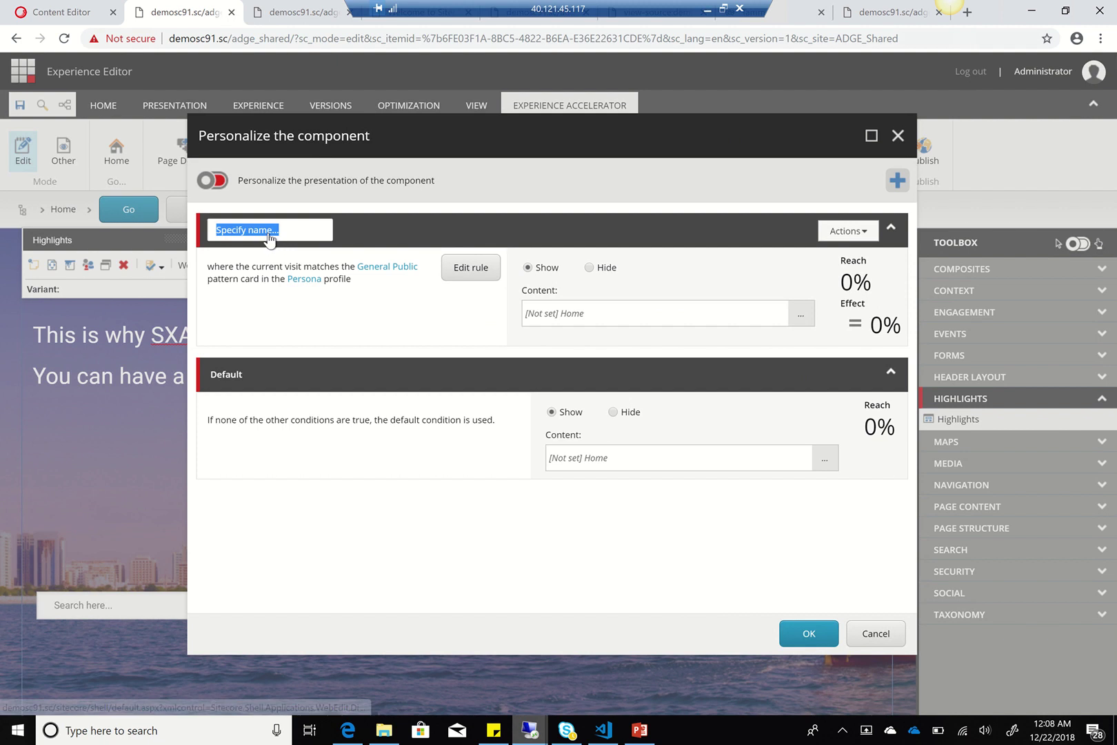
{"action": "type", "text": "General "}
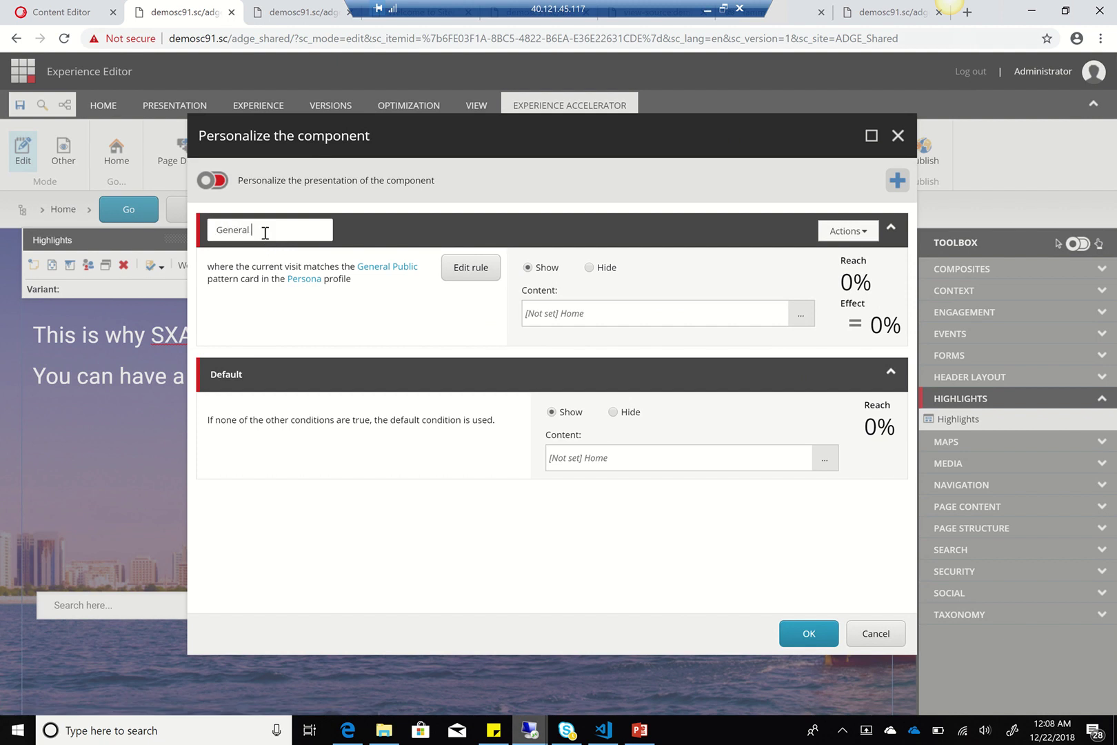
{"action": "type", "text": "Public"}
Create a 'Highlights for General Public' item in the Highlights folder as the rule's content.
{"action": "left_click", "coordinate": [799, 319]}
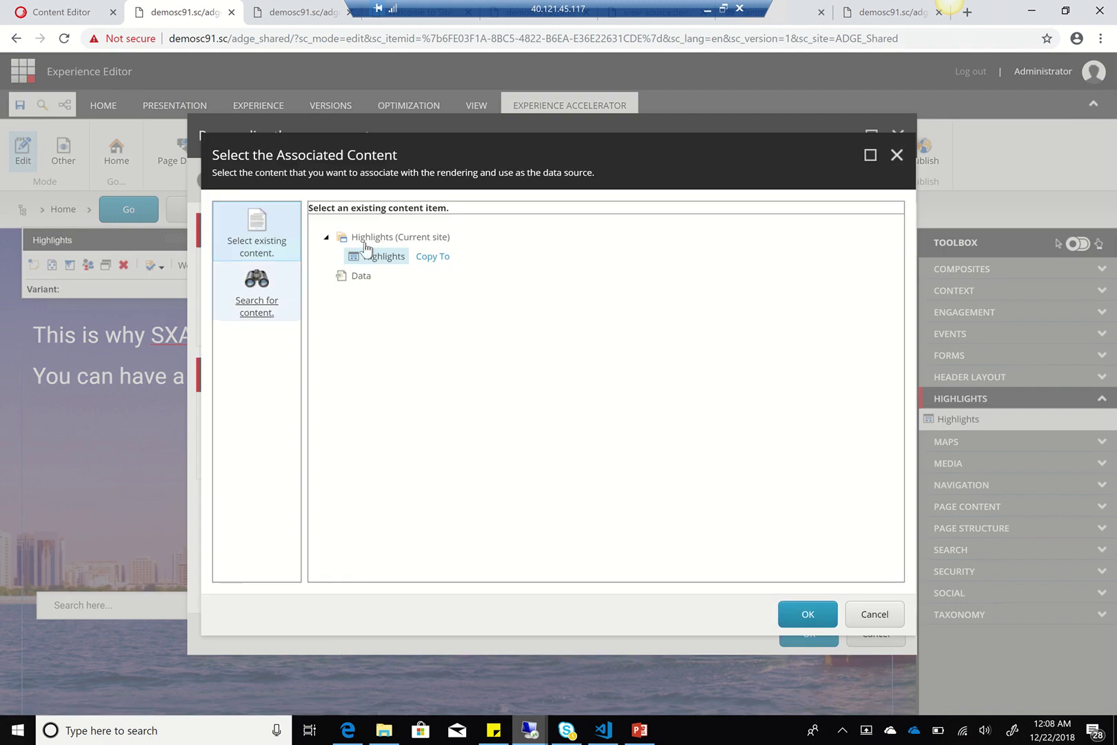
{"action": "left_click", "coordinate": [365, 239]}
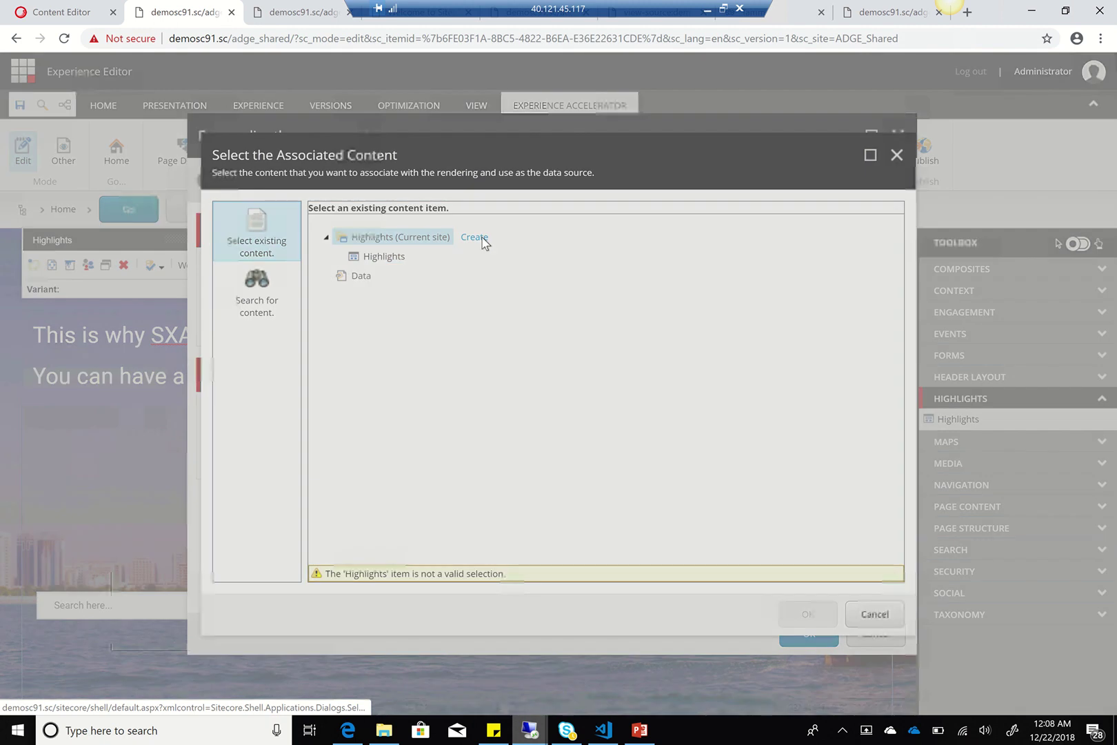
{"action": "left_click", "coordinate": [484, 240]}
{"action": "left_click", "coordinate": [516, 319]}
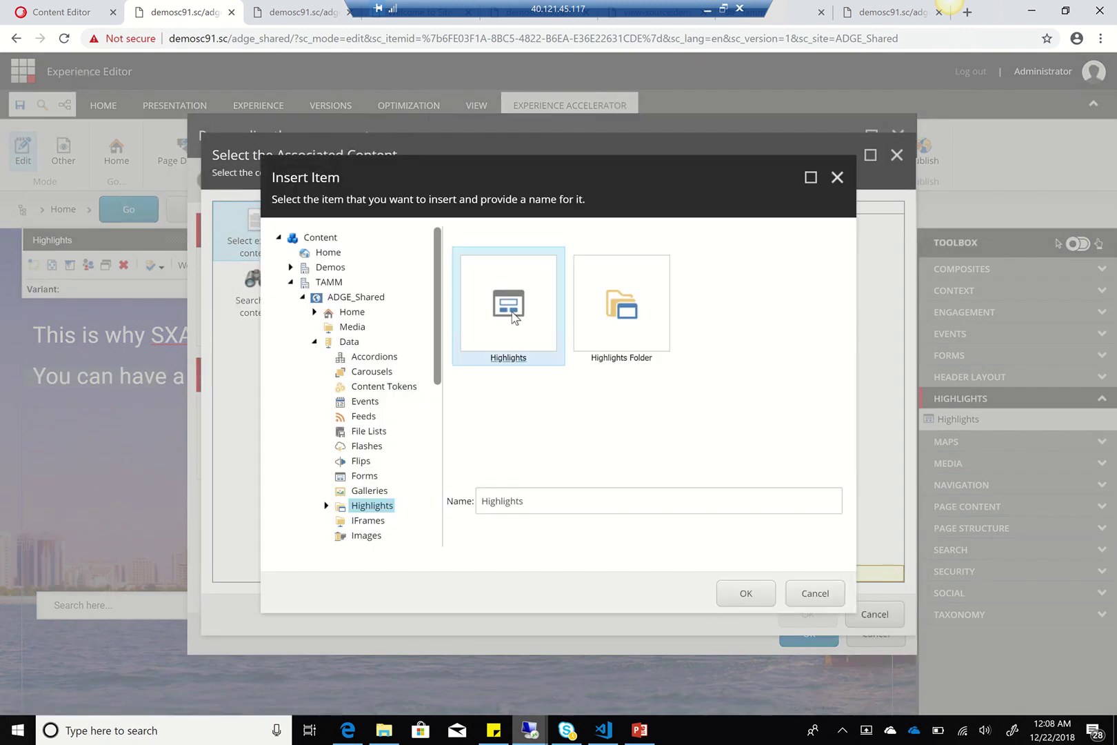
{"action": "left_click", "coordinate": [540, 499]}
{"action": "type", "text": "for General Public"}
{"action": "left_click", "coordinate": [744, 603]}
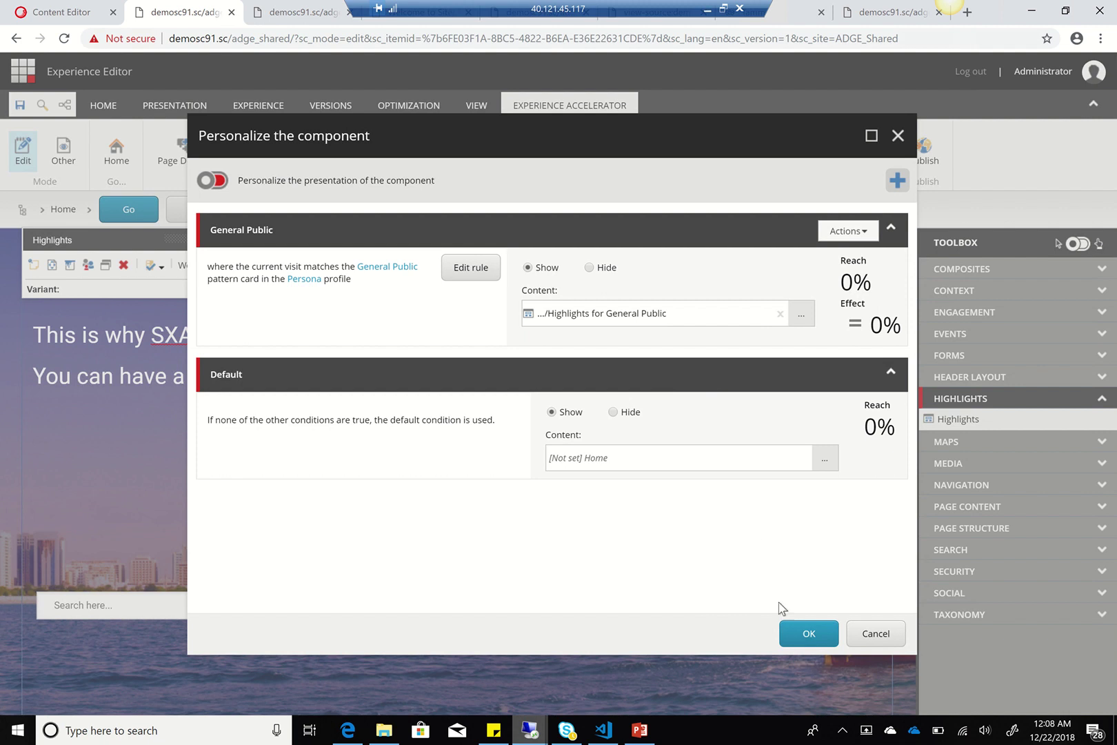
{"action": "left_click", "coordinate": [800, 630]}
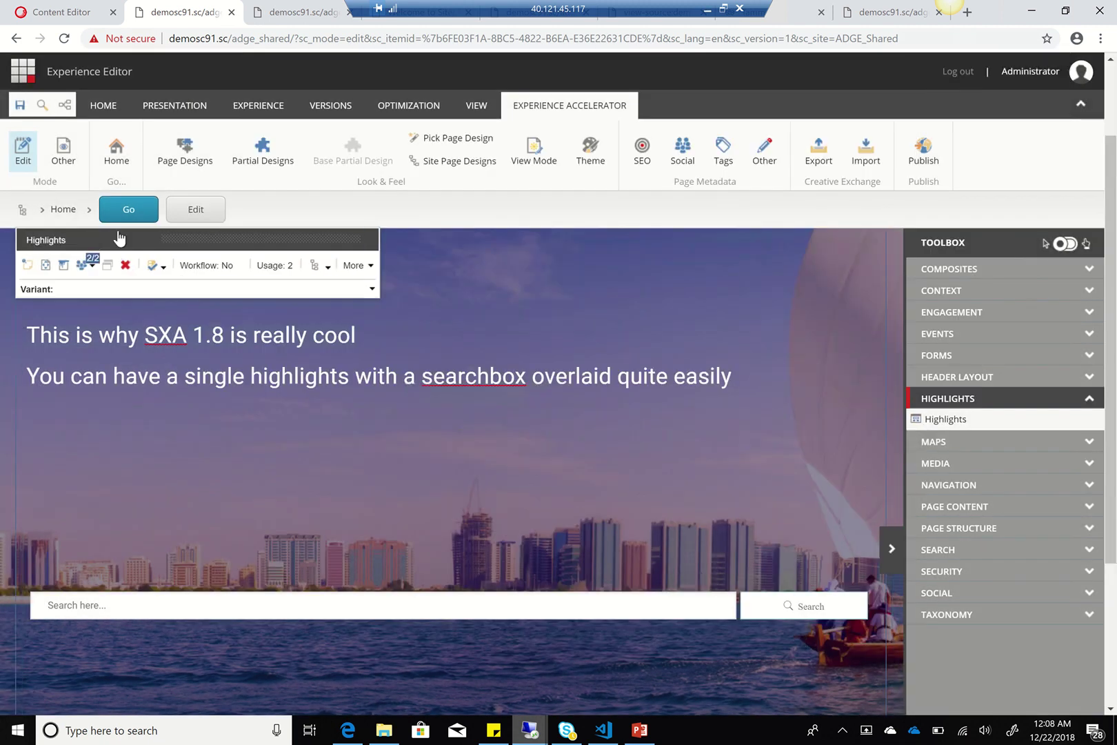
Save the page with the personalized Highlights component.
{"action": "left_click", "coordinate": [21, 105]}
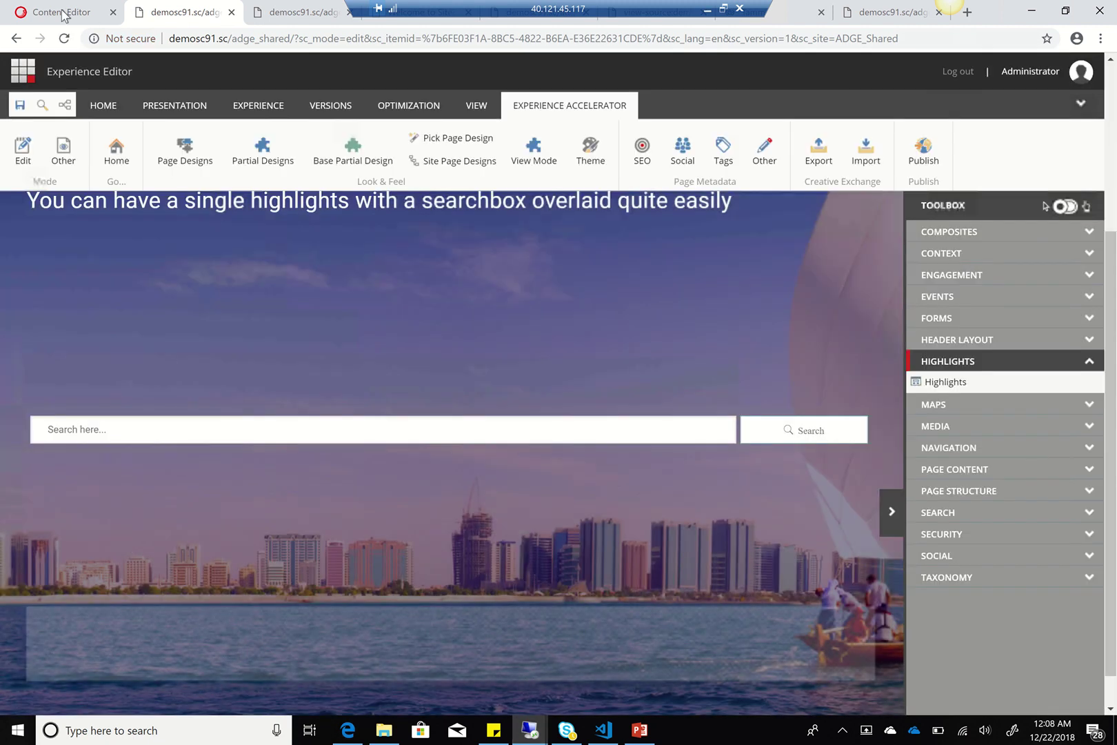
Run a smart site publish in English to the web target from the Content Editor.
{"action": "left_click", "coordinate": [63, 14]}
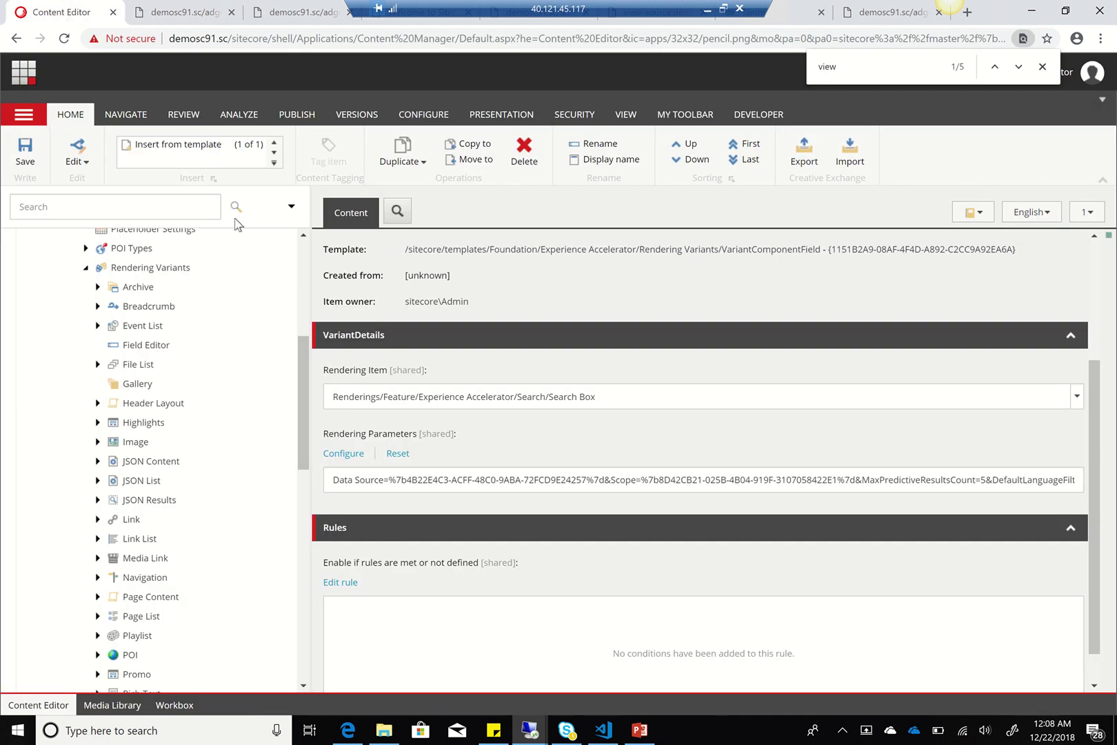
{"action": "left_click", "coordinate": [300, 118]}
{"action": "left_click", "coordinate": [146, 166]}
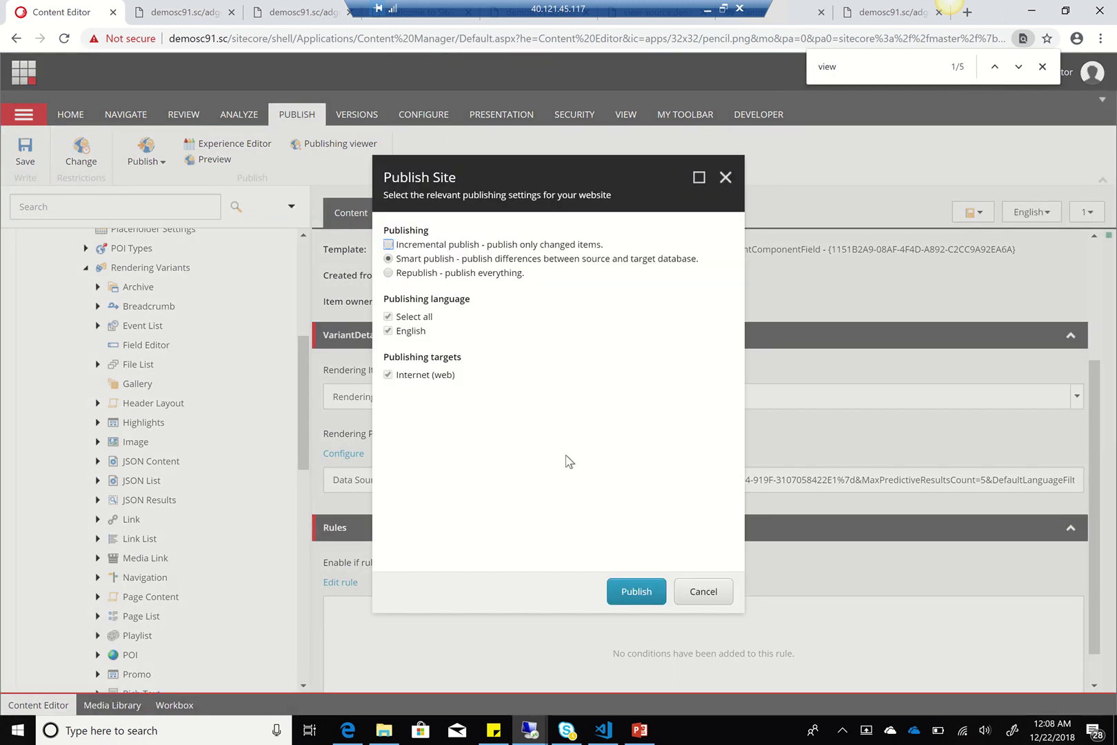
{"action": "left_click", "coordinate": [631, 587]}
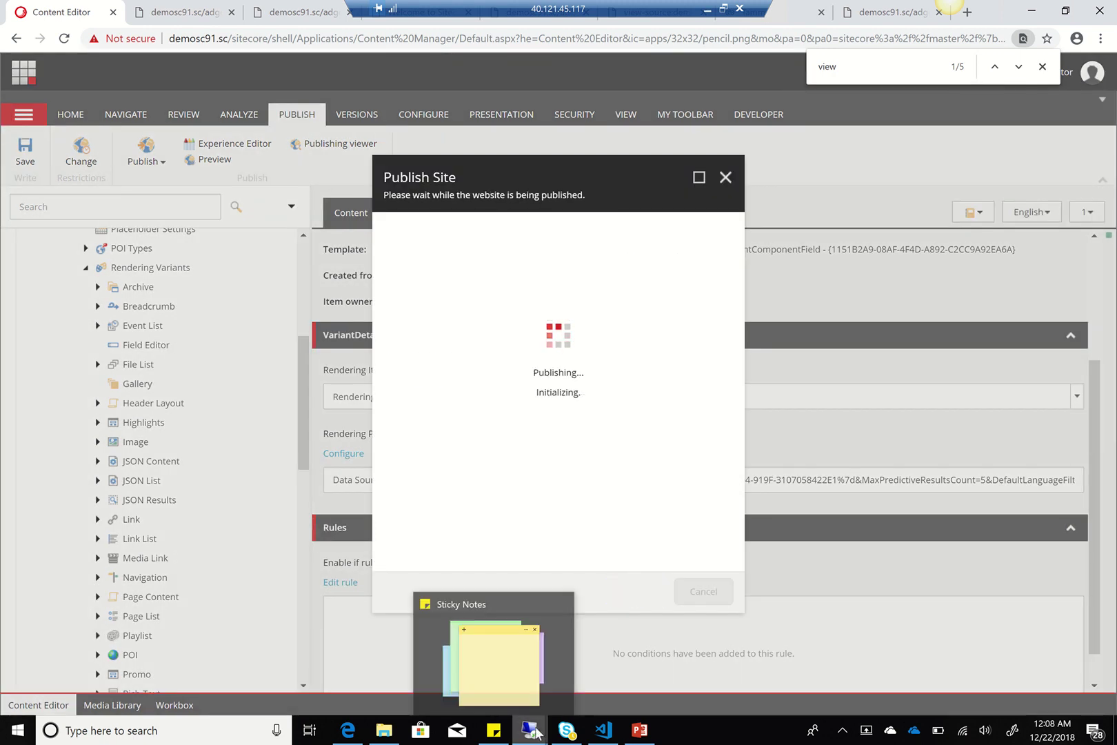
{"action": "mouse_move", "coordinate": [537, 733]}
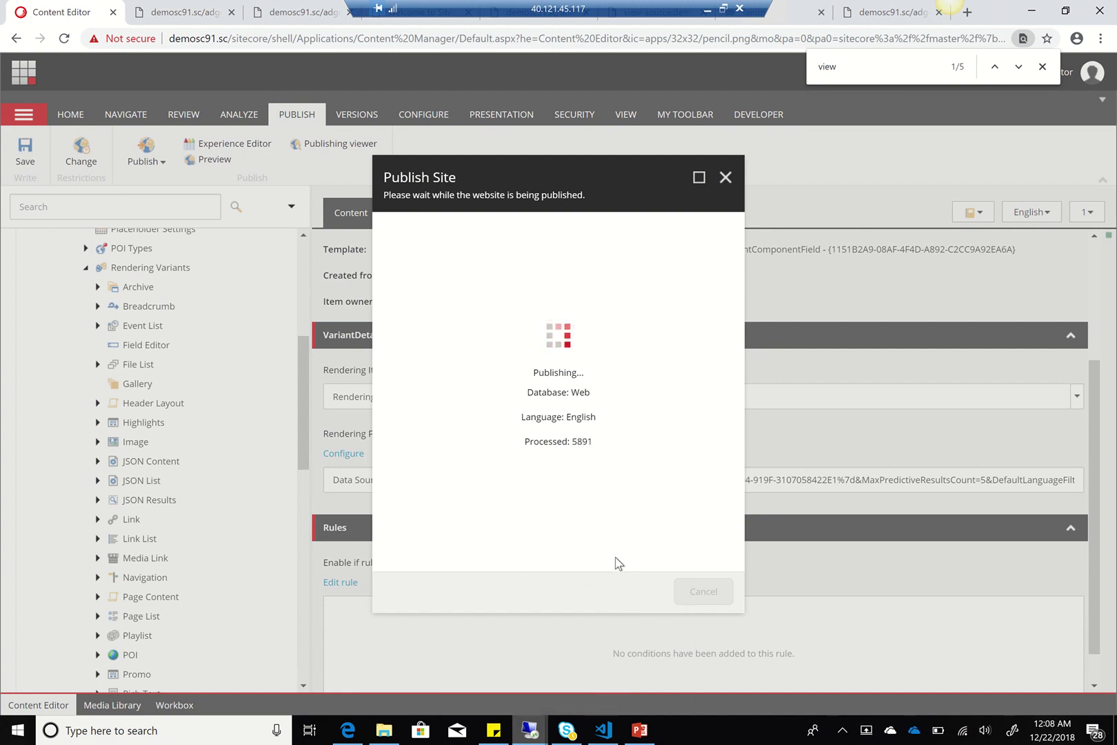
{"action": "key", "text": "alt+Tab"}
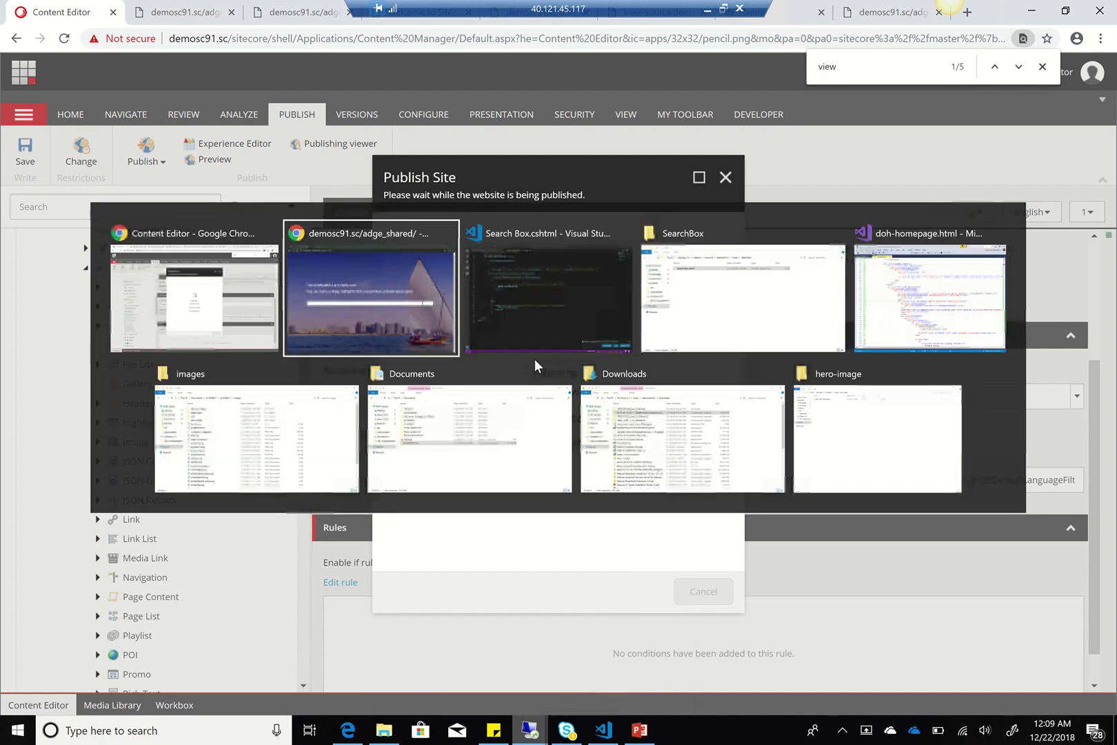
Bring up the live adge_shared page and select the 'This is why SXA 1.8 is really cool' title.
{"action": "left_click", "coordinate": [325, 297]}
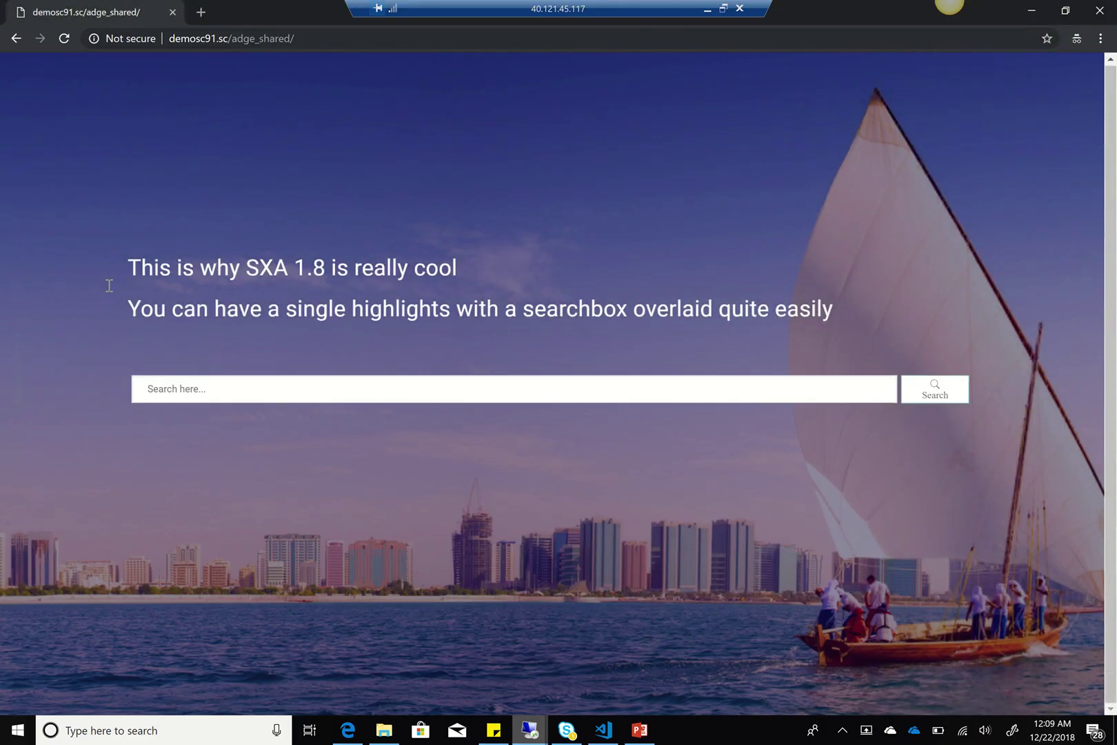
{"action": "left_click_drag", "start_coordinate": [142, 273], "coordinate": [226, 310]}
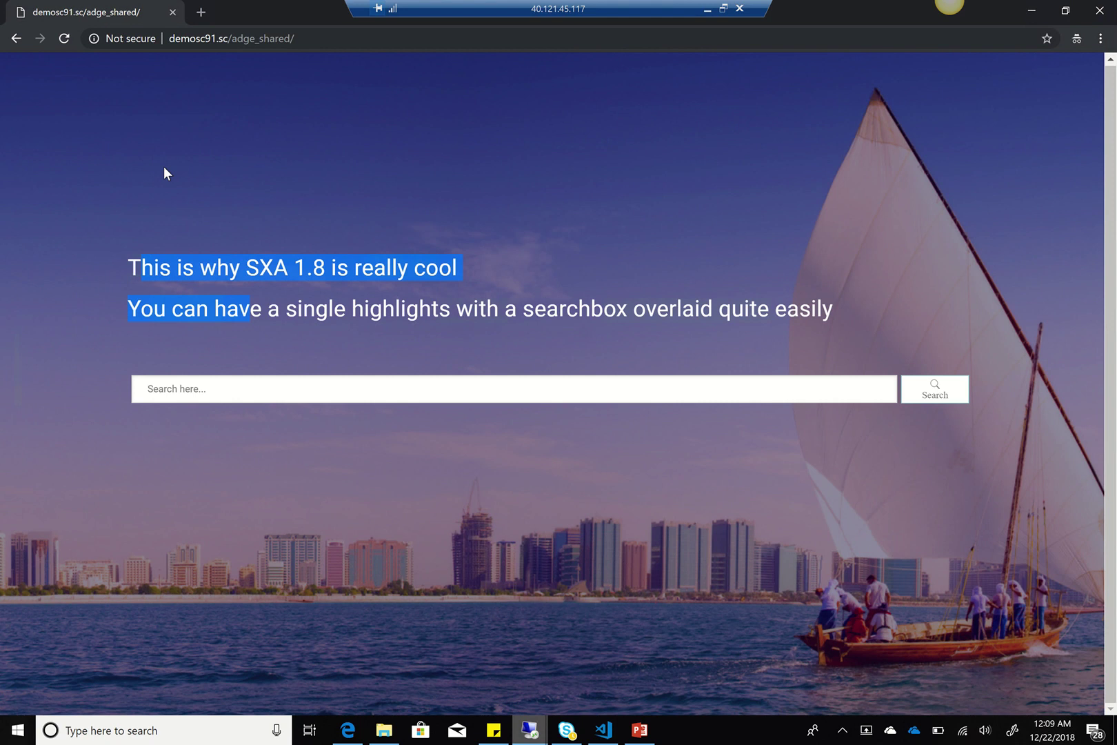